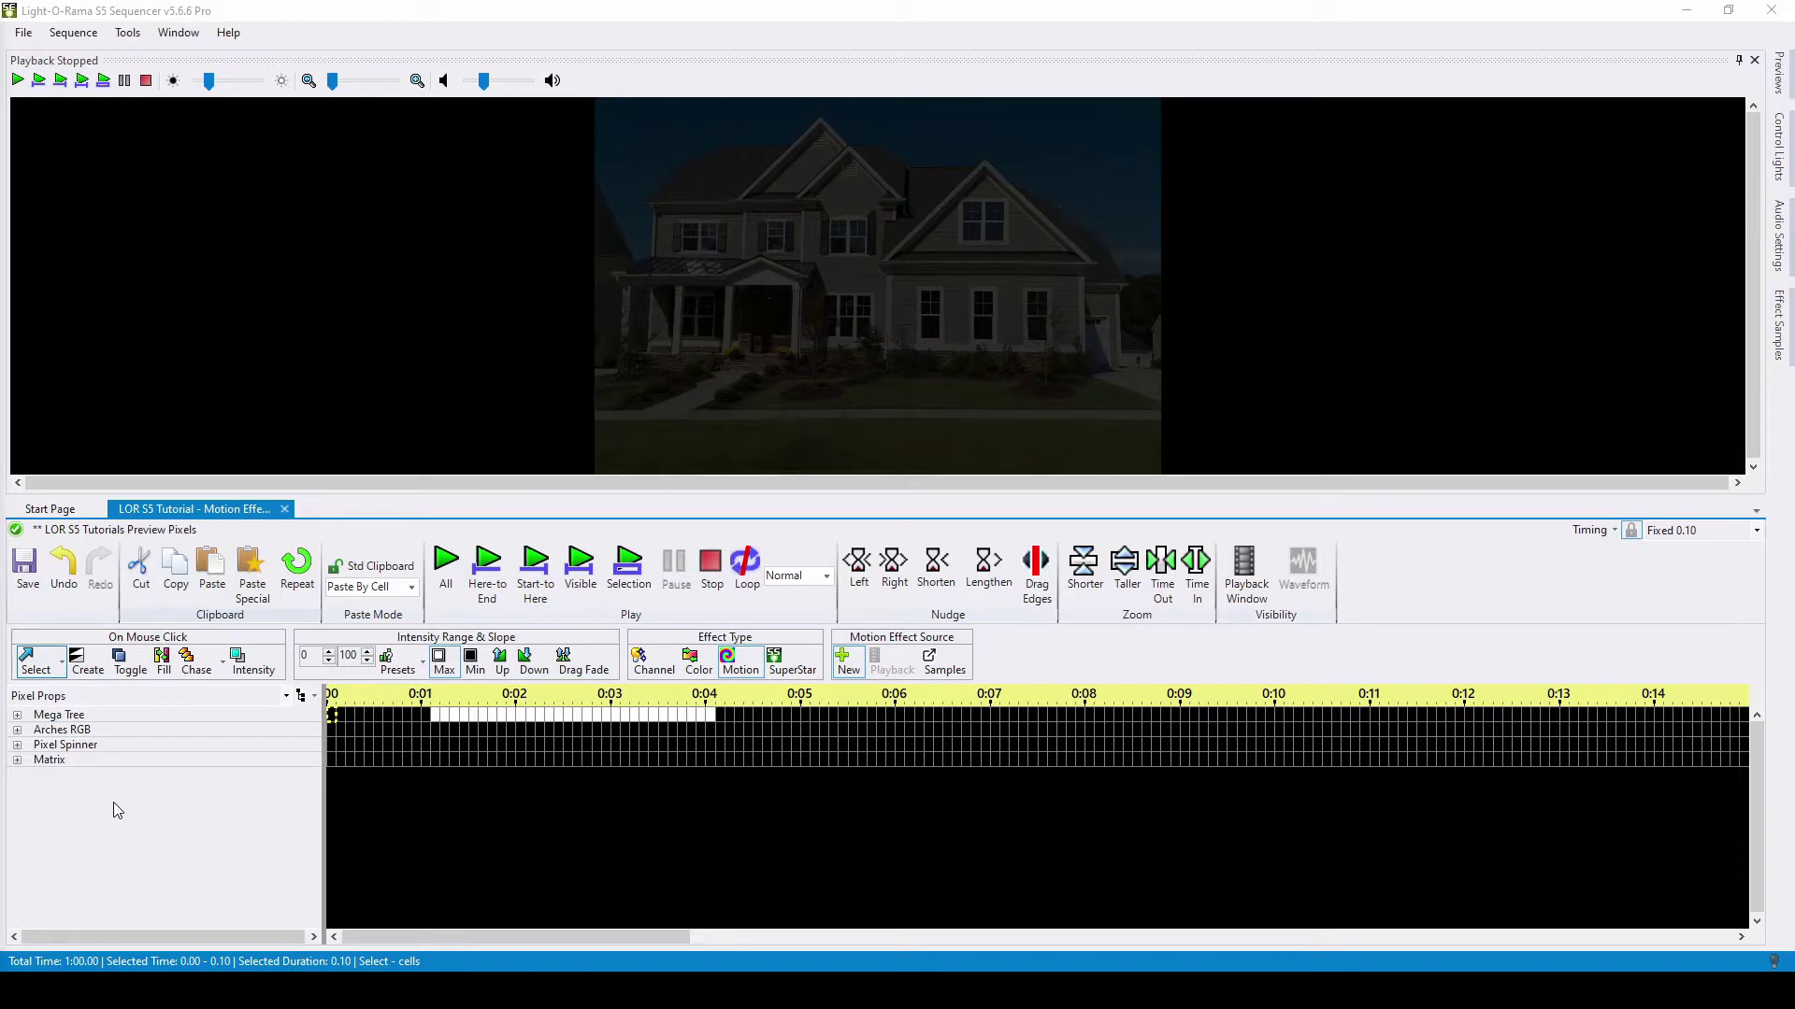
# Expand the Mega Tree to show its Effects 01 and Effects 02 rows, and select Effects 02.
pyautogui.click(17, 715)
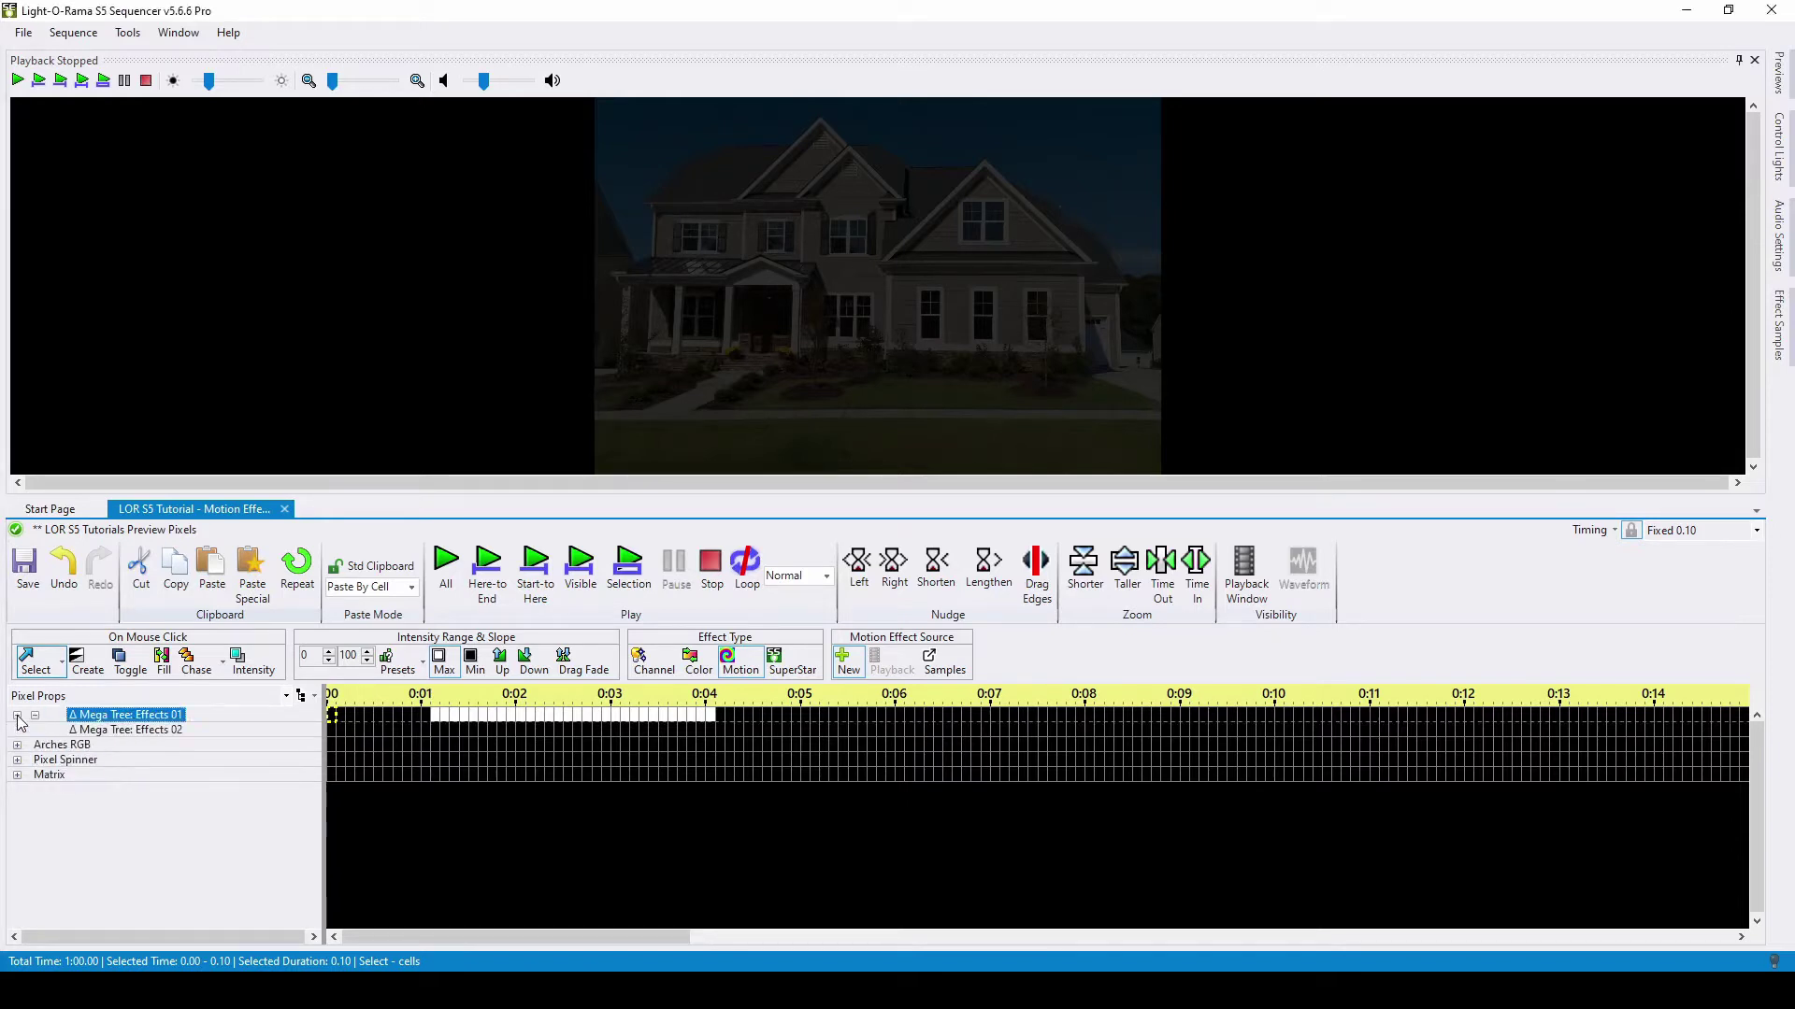
pyautogui.click(190, 730)
pyautogui.click(196, 718)
pyautogui.click(197, 730)
# Preview the existing Mega Tree effect from 0.80 s, then select the Effects 01 row.
pyautogui.click(407, 729)
pyautogui.press('space')
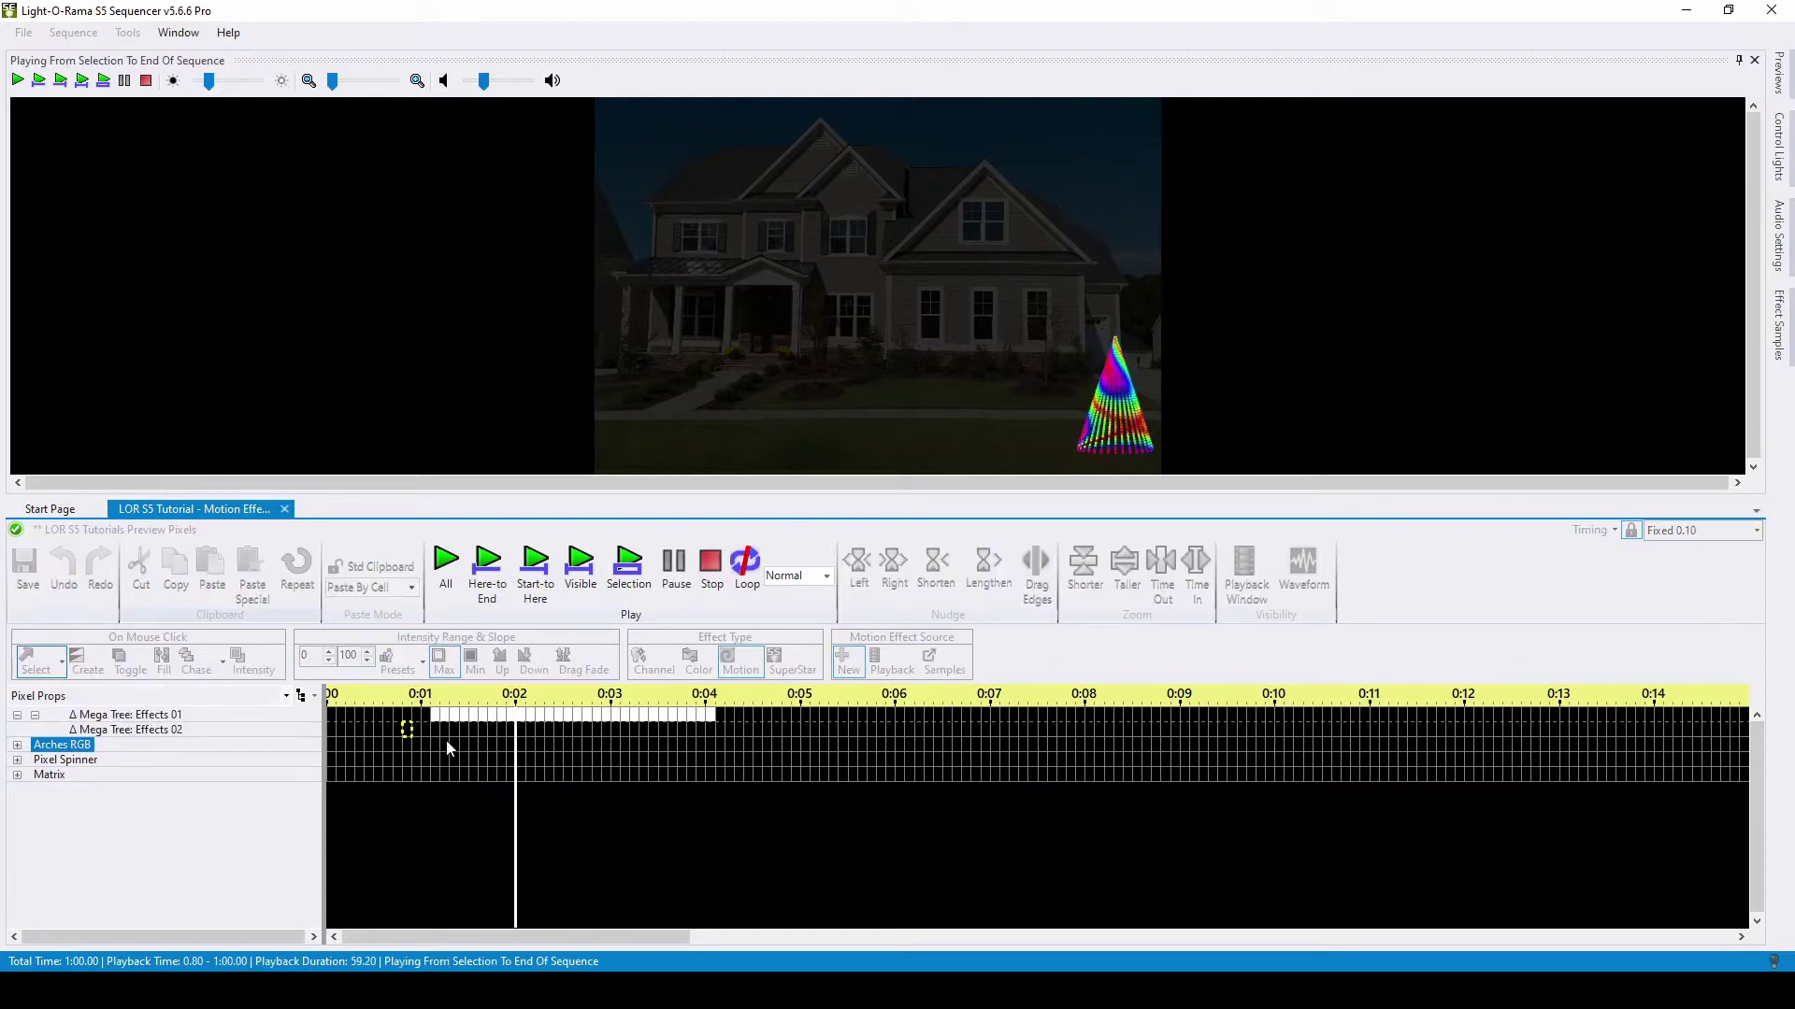
pyautogui.click(710, 563)
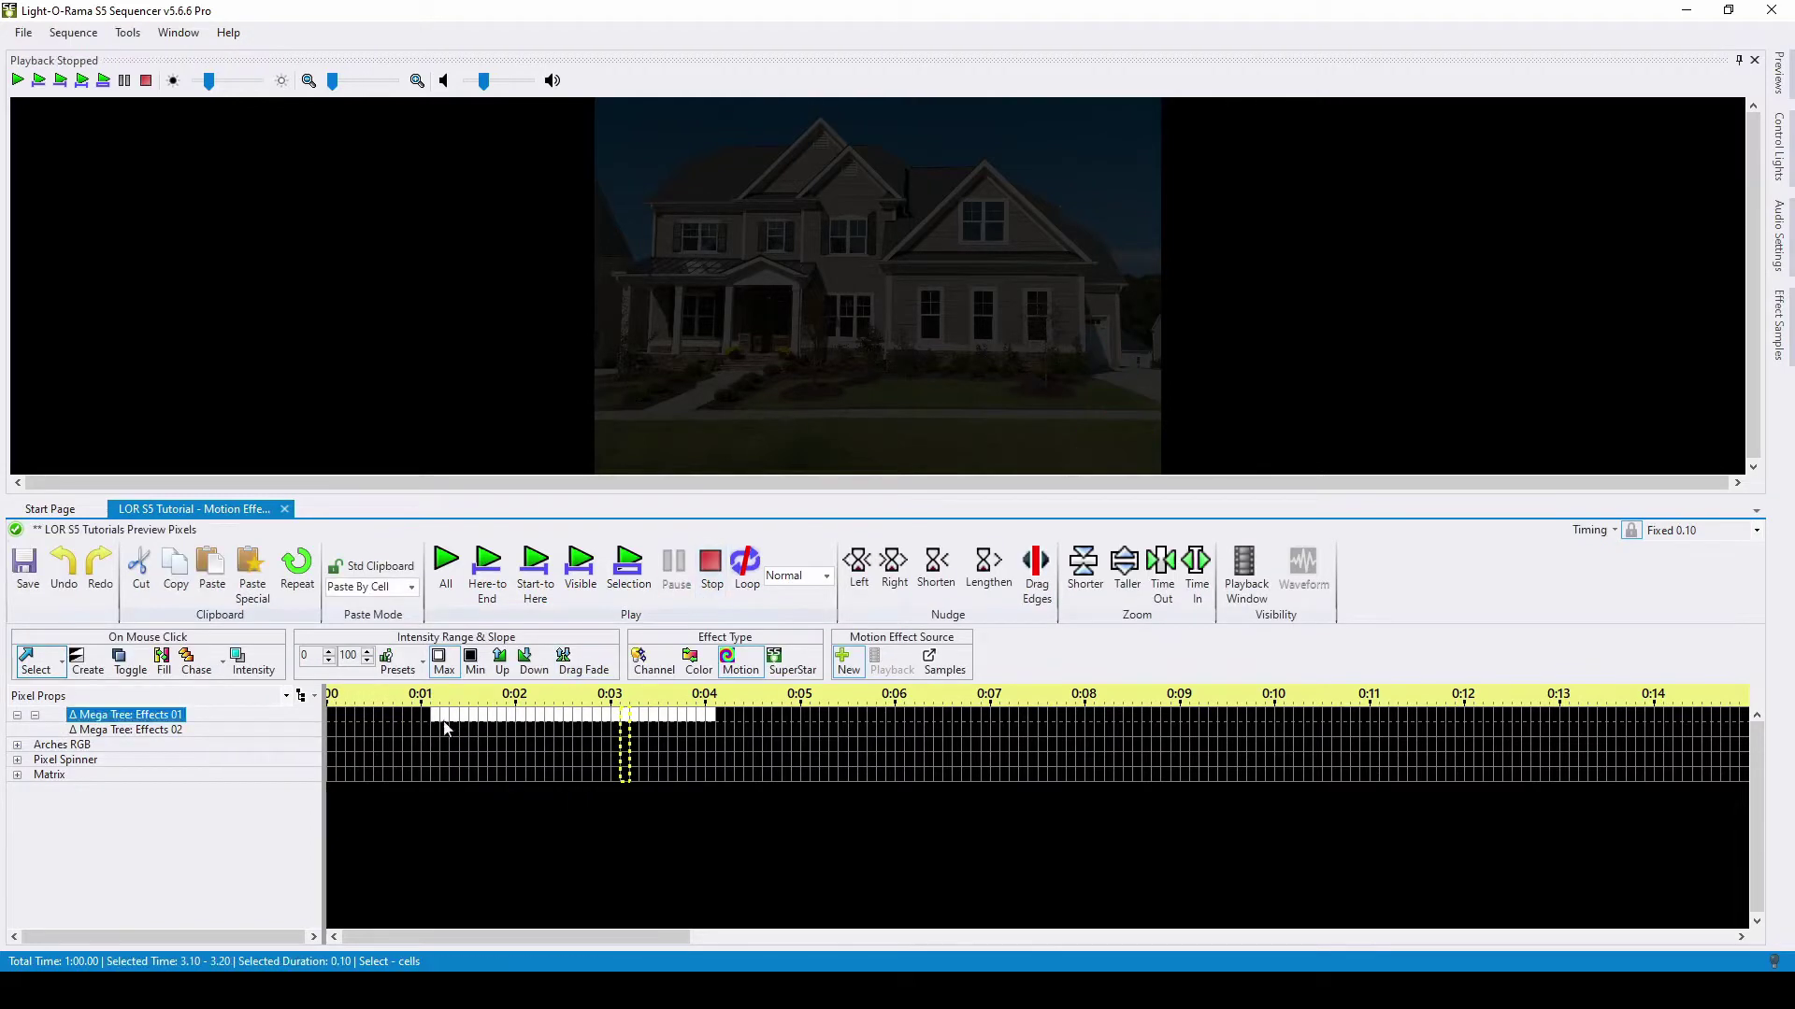
pyautogui.click(335, 716)
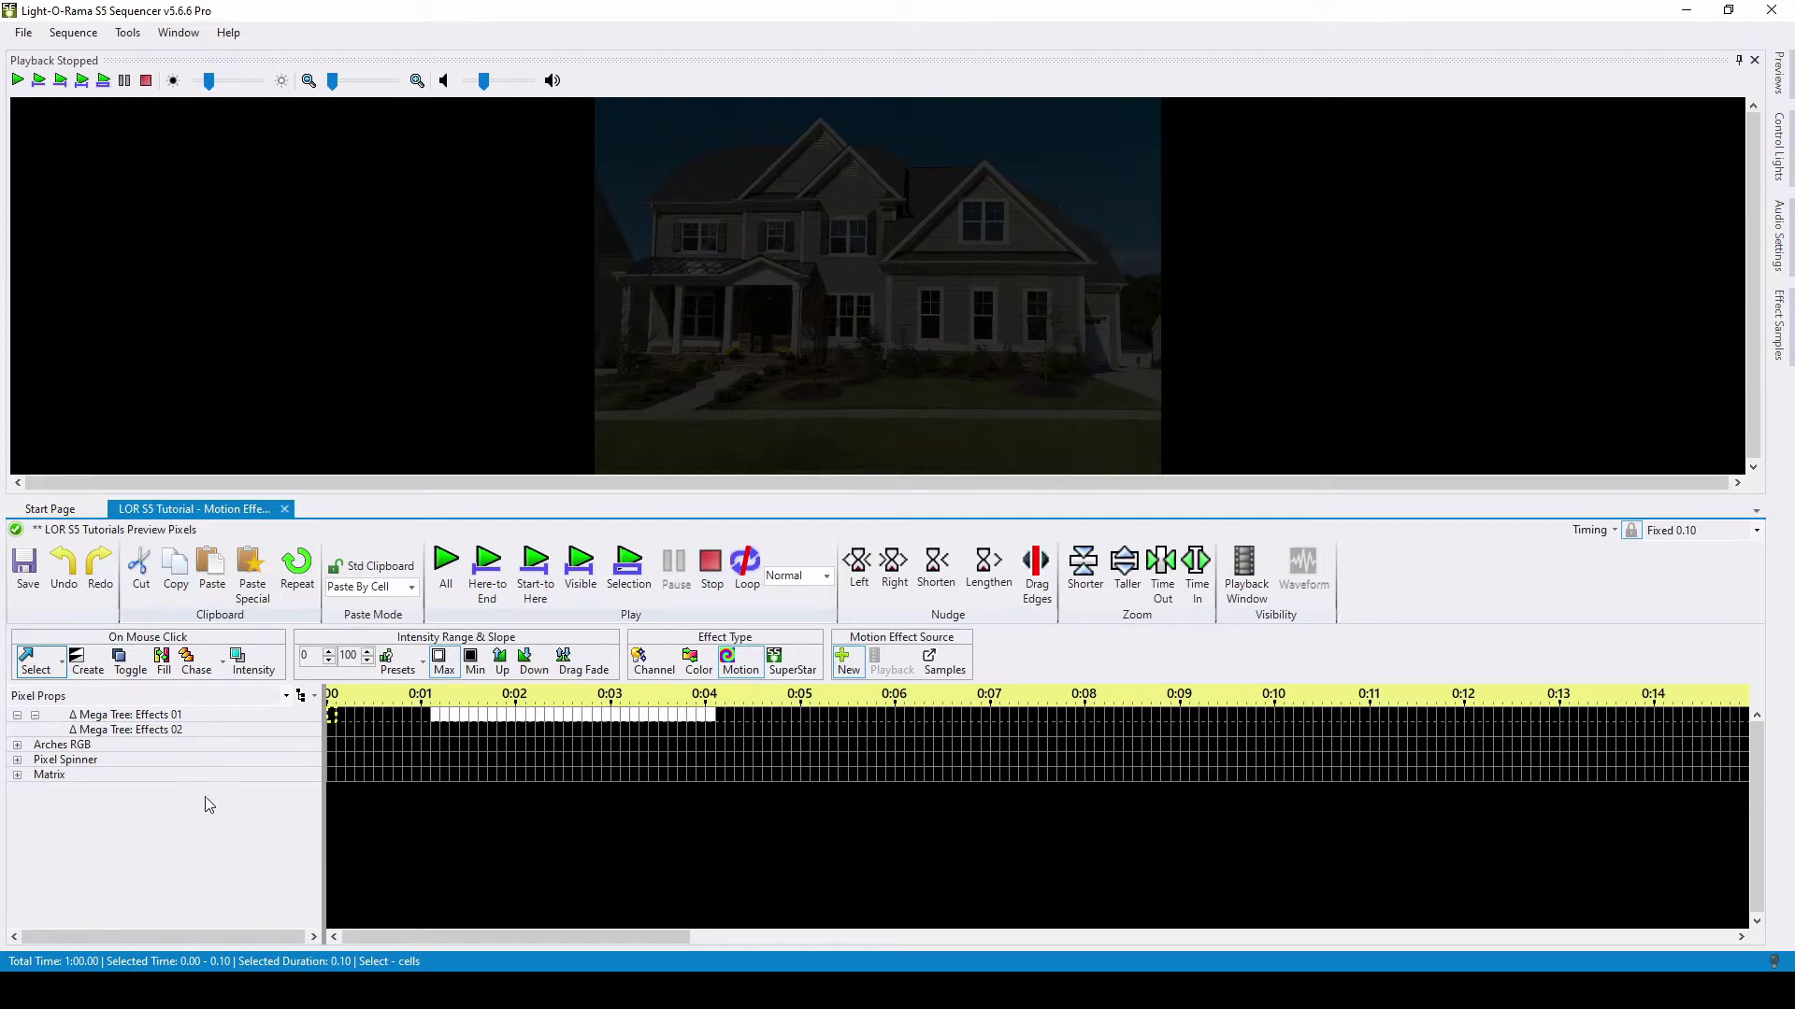
pyautogui.click(163, 716)
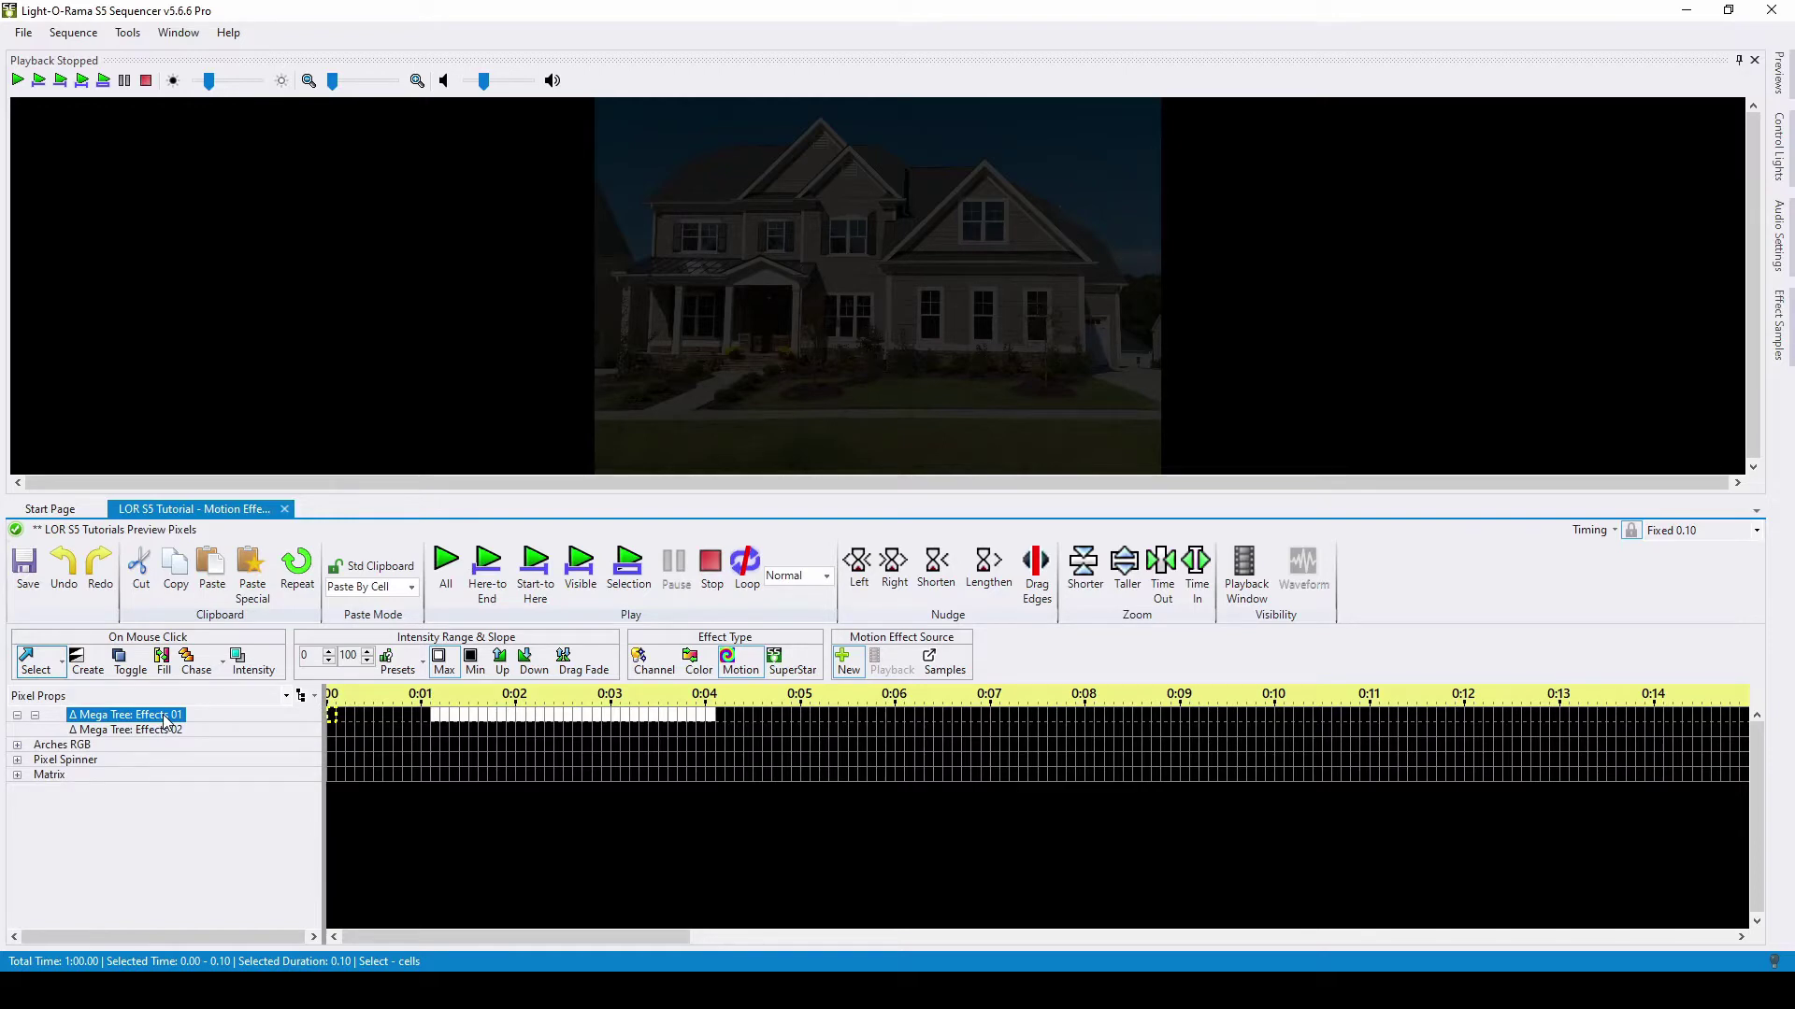
# In the Mega Tree's Add/Modify Motion Effect Rows editor, subdivide it into 16 columns.
pyautogui.rightClick(166, 721)
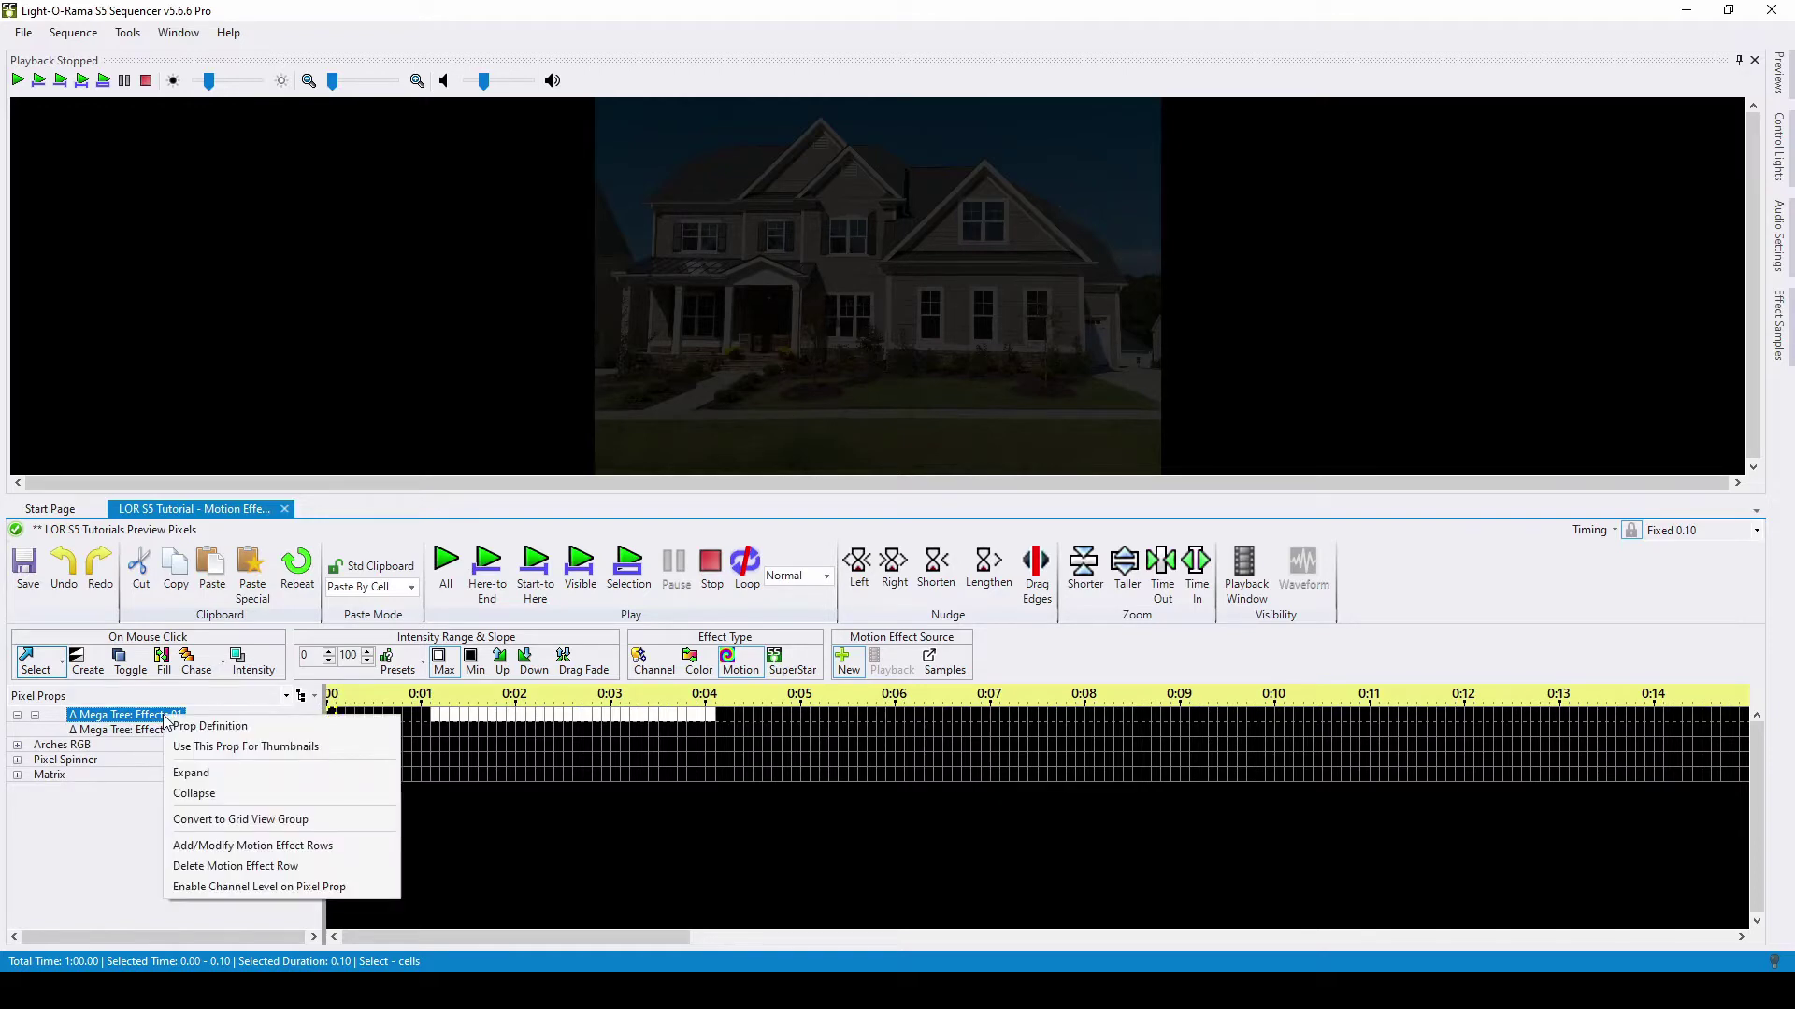
pyautogui.click(315, 845)
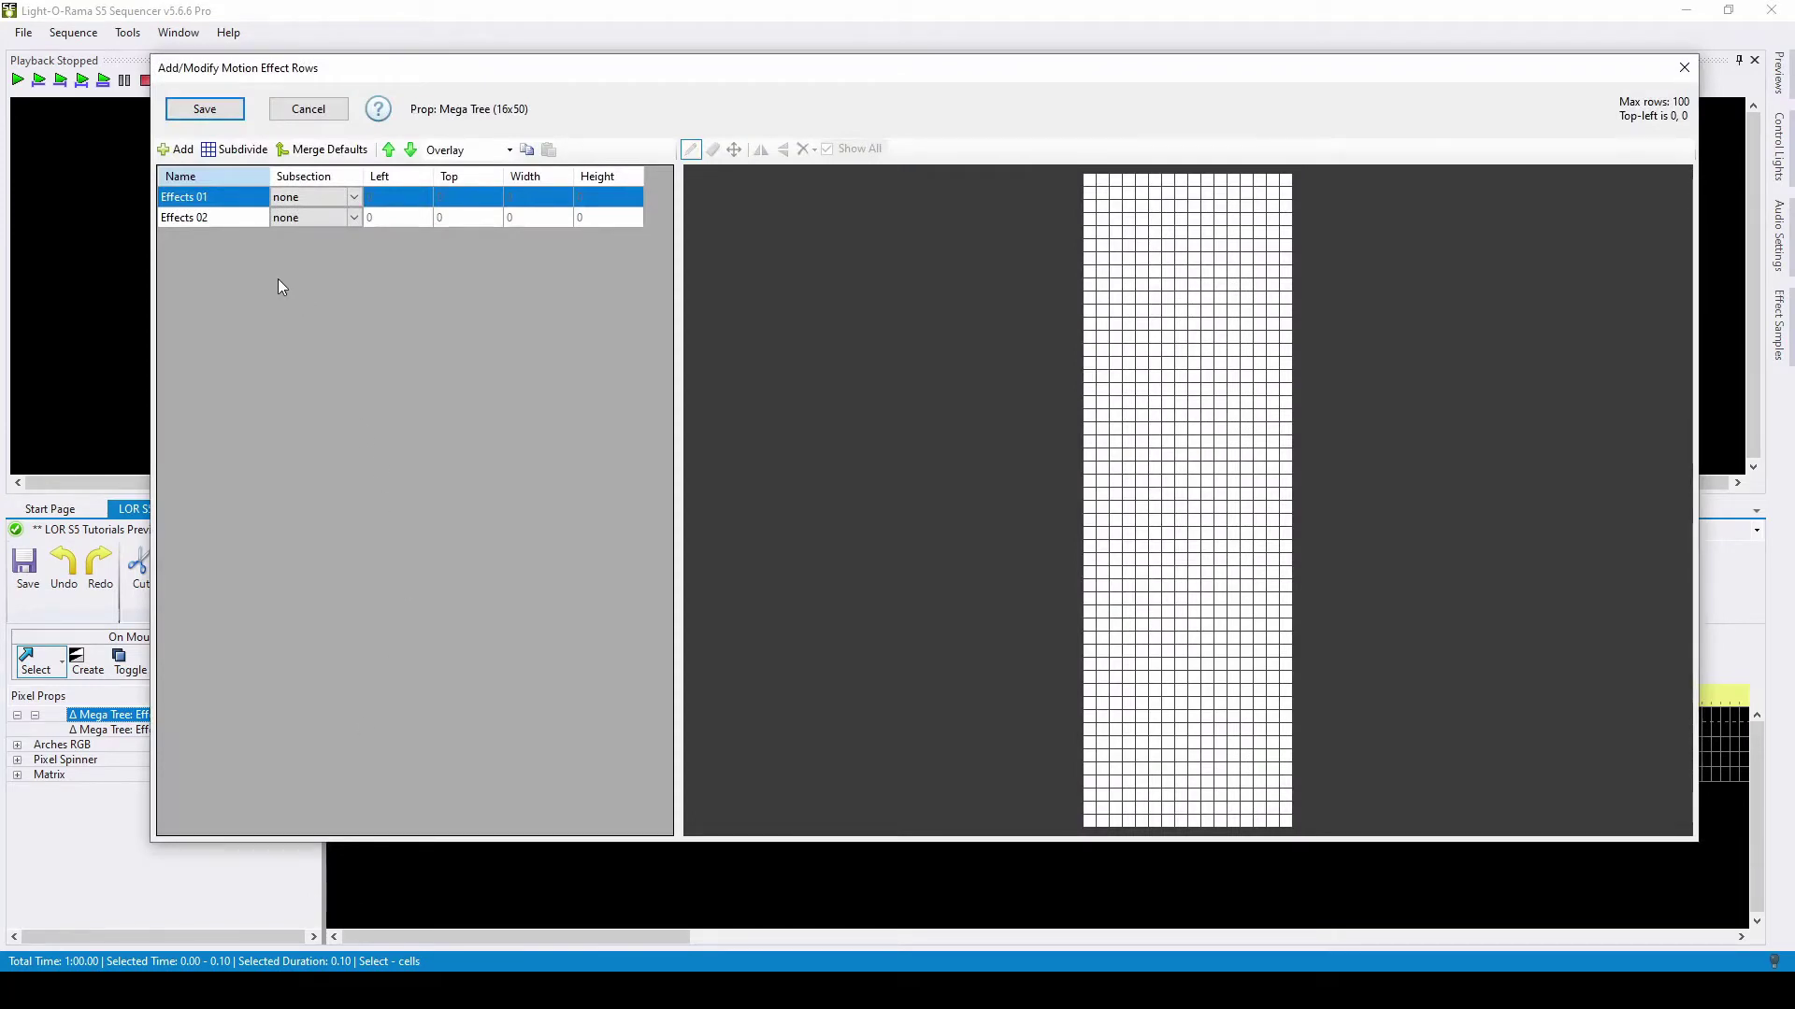
pyautogui.click(242, 152)
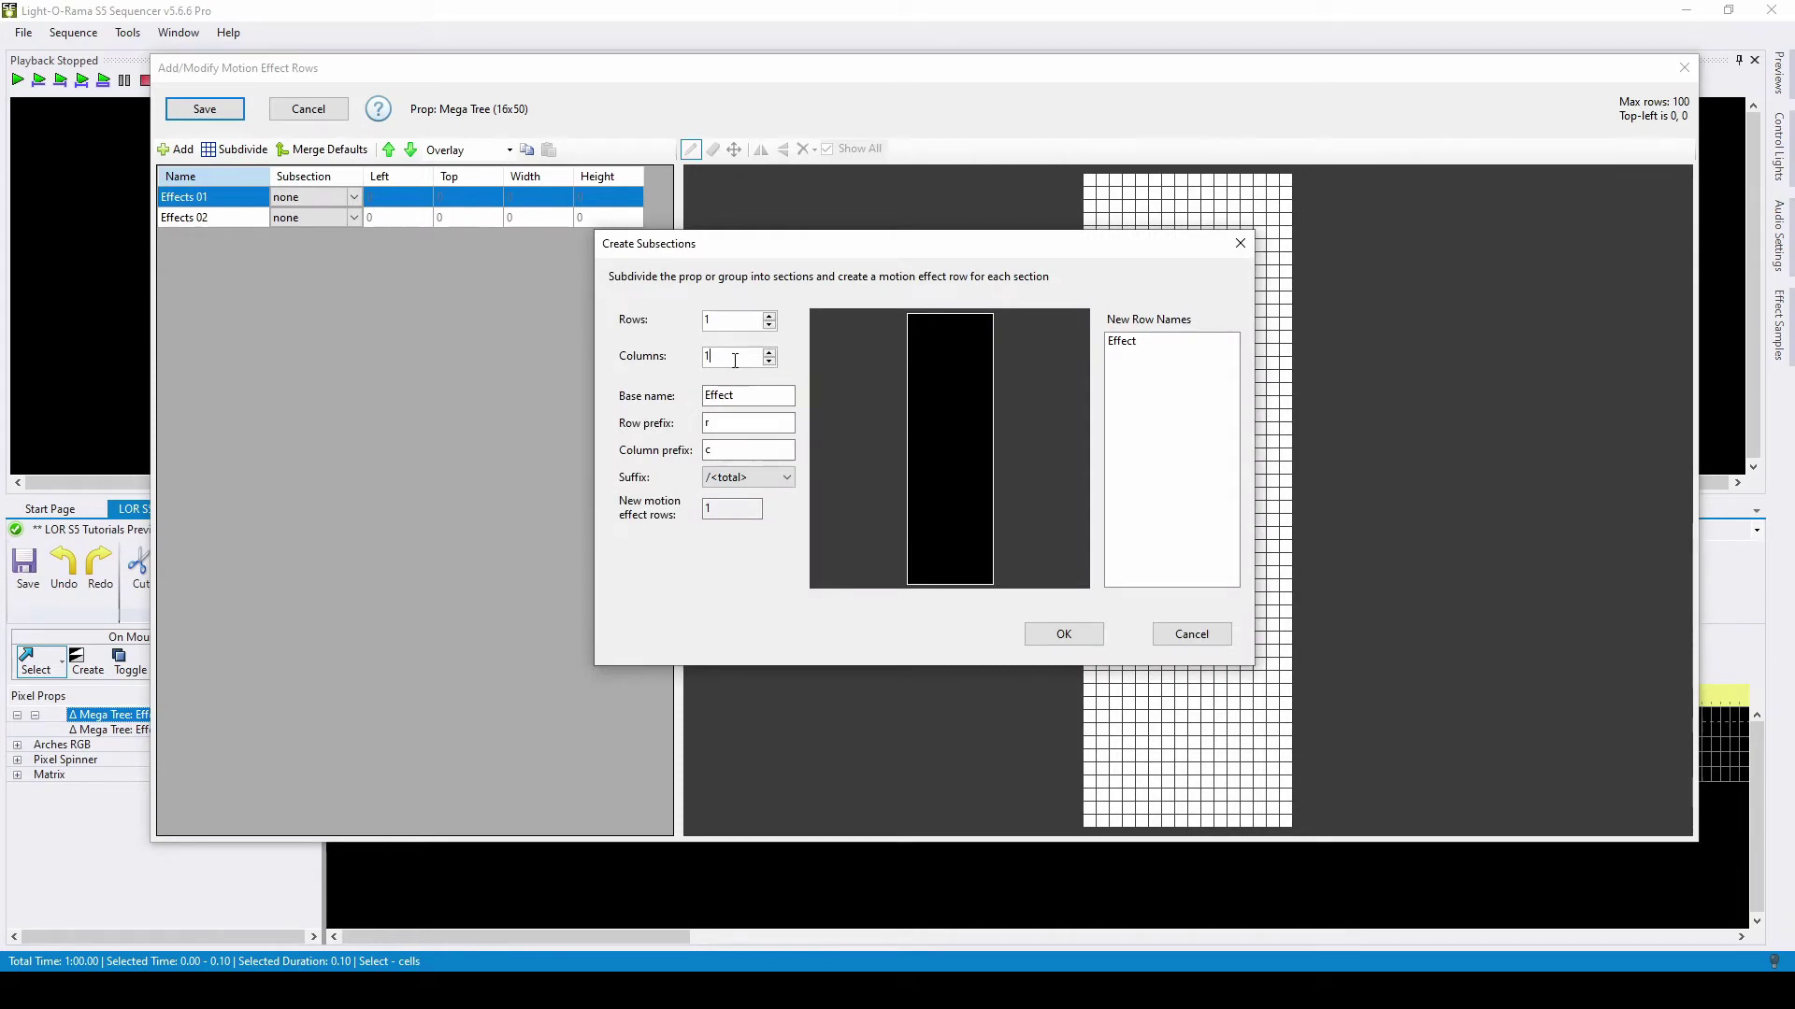
pyautogui.click(755, 395)
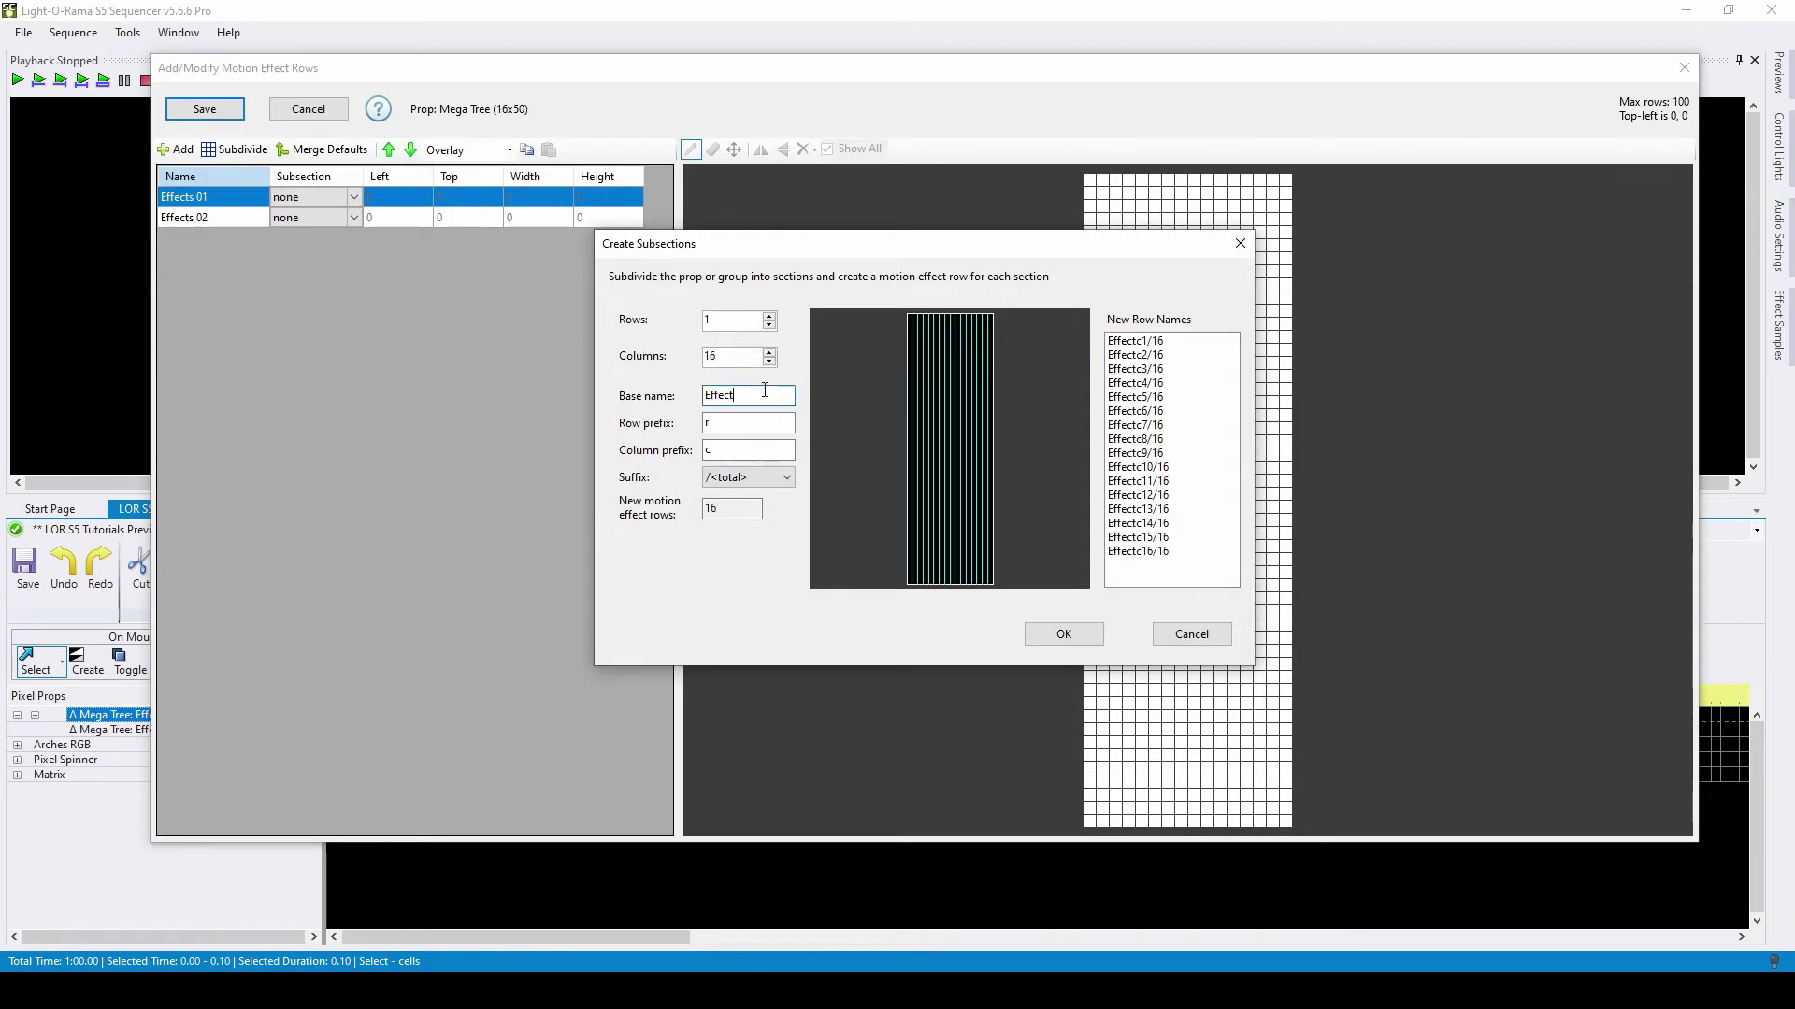
# Name the rows 'Strands 1' to 'Strands 16' with no column prefix or suffix, and create them.
pyautogui.moveTo(754, 396); pyautogui.dragTo(689, 399)
pyautogui.write('Strands')
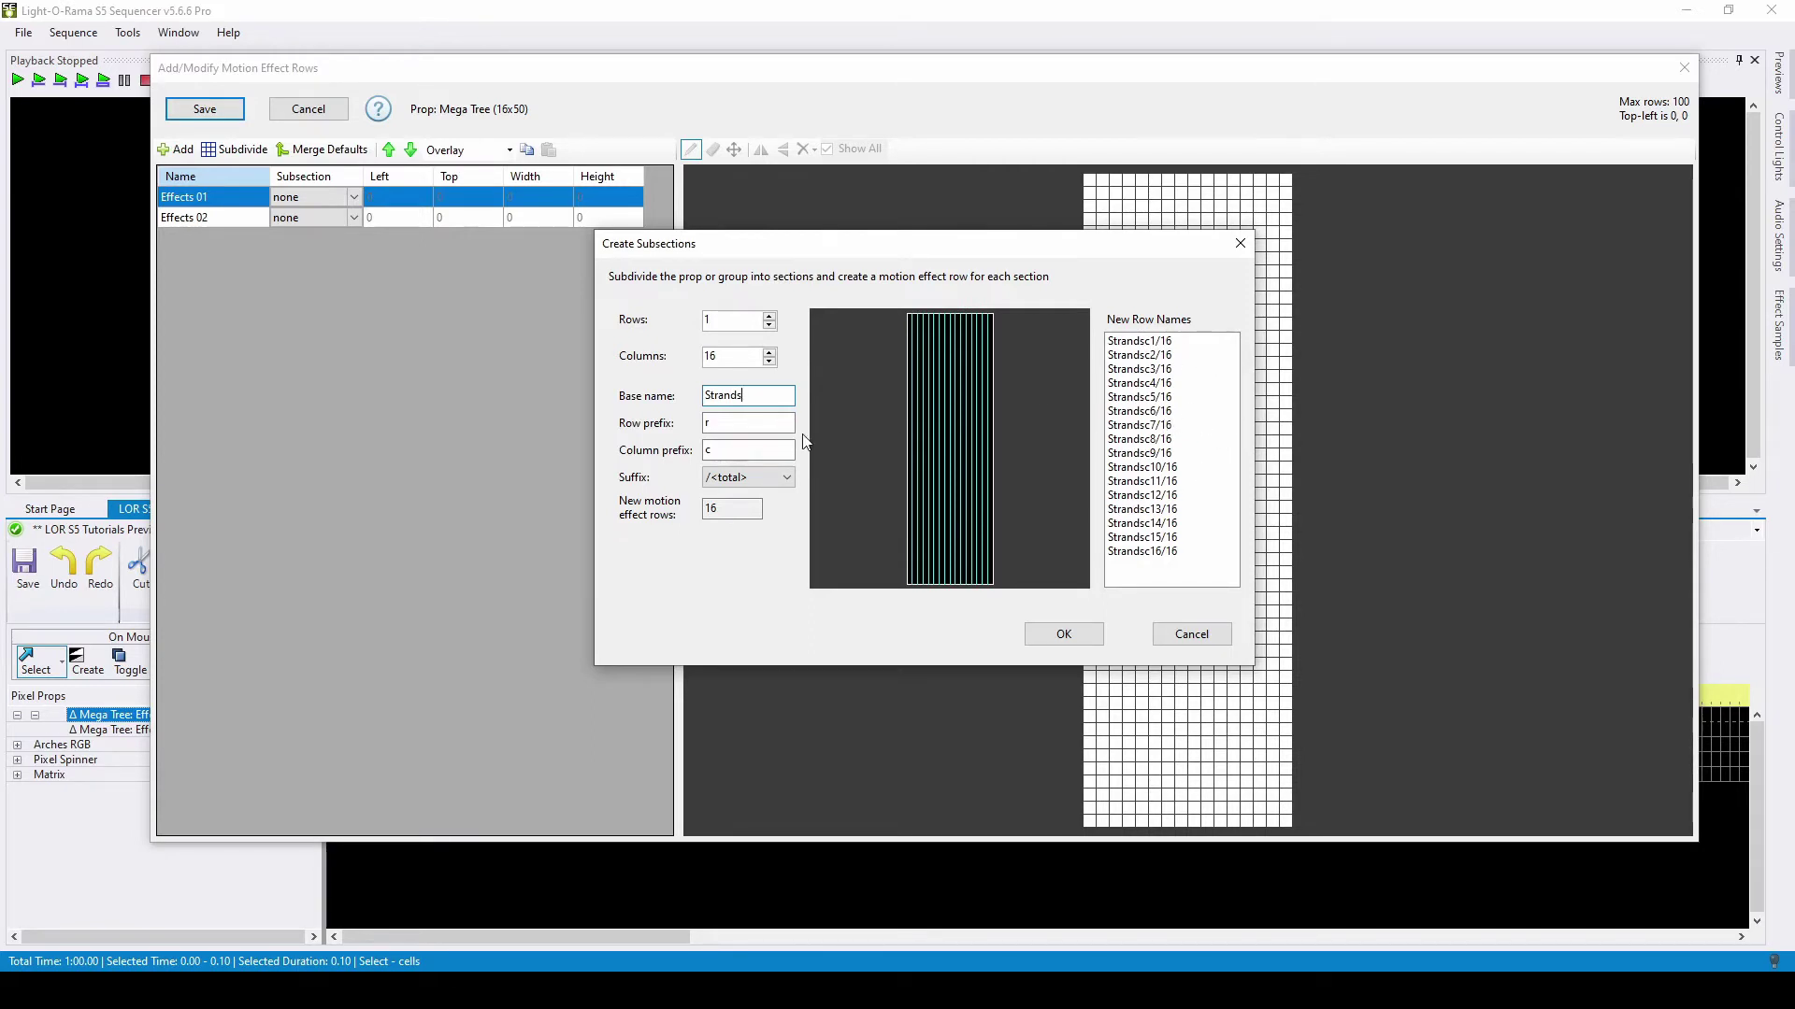
pyautogui.click(769, 448)
pyautogui.press('BackSpace')
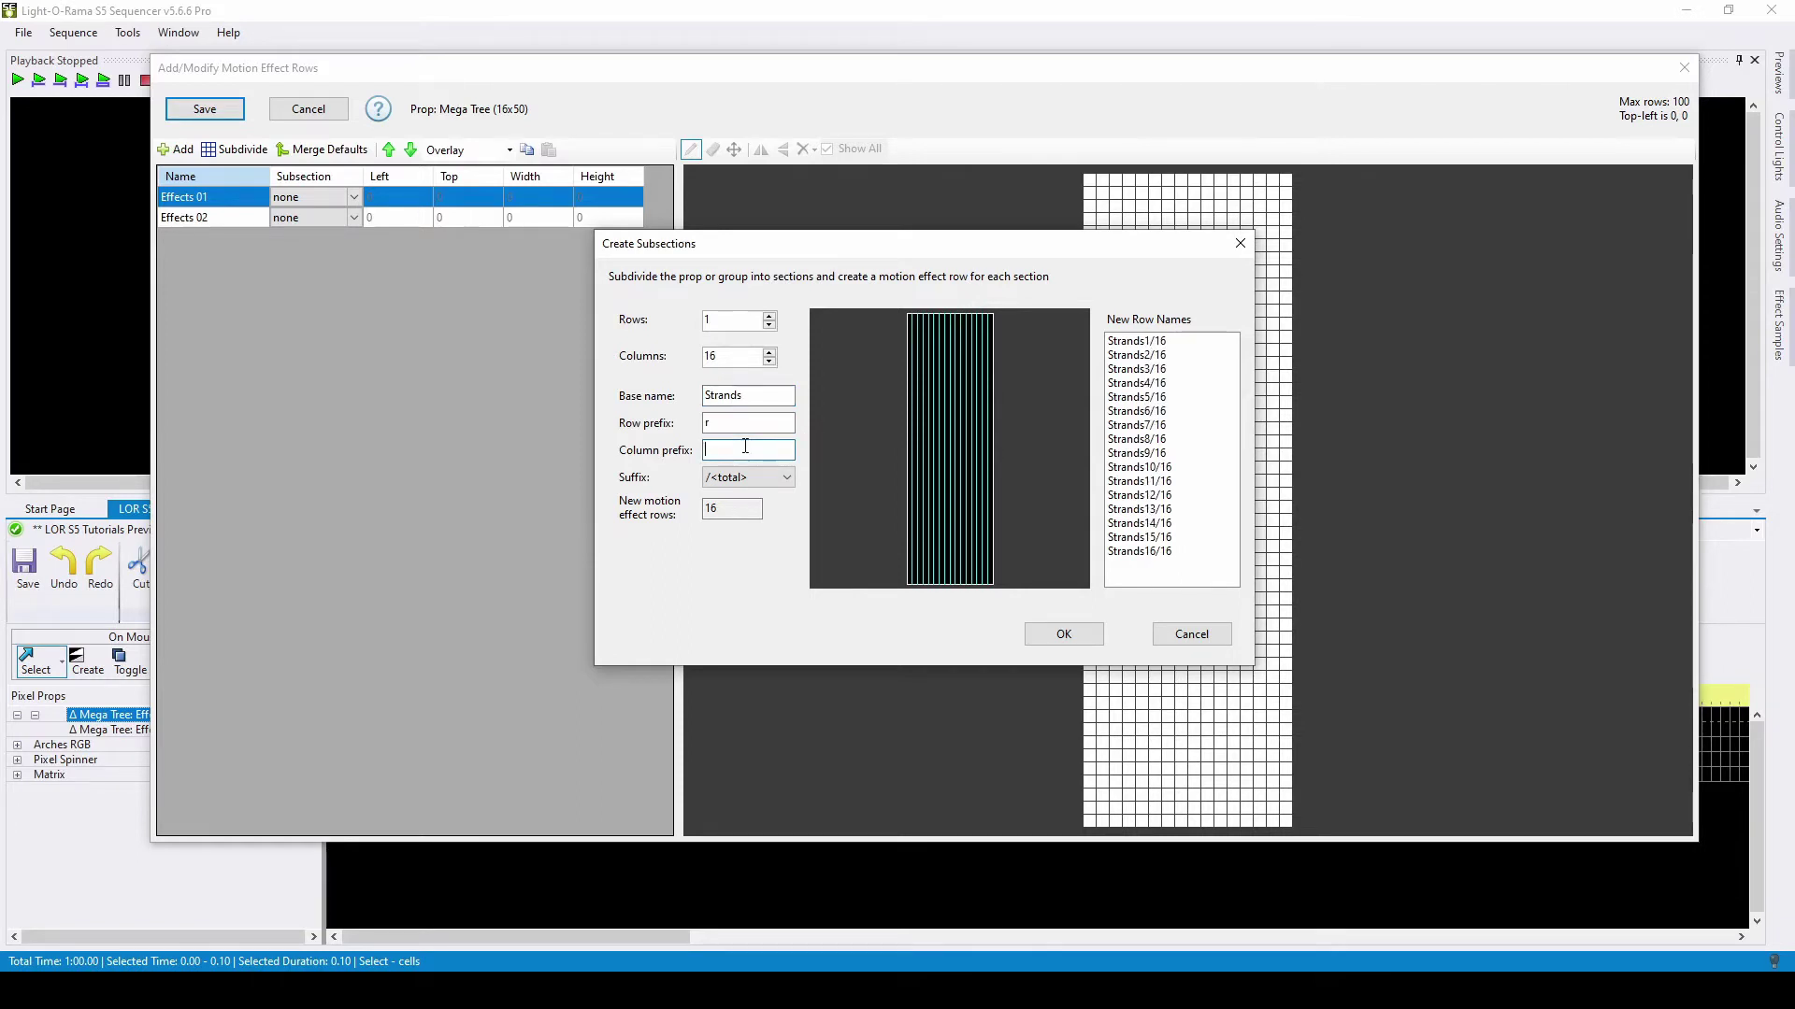
pyautogui.click(736, 428)
pyautogui.click(763, 478)
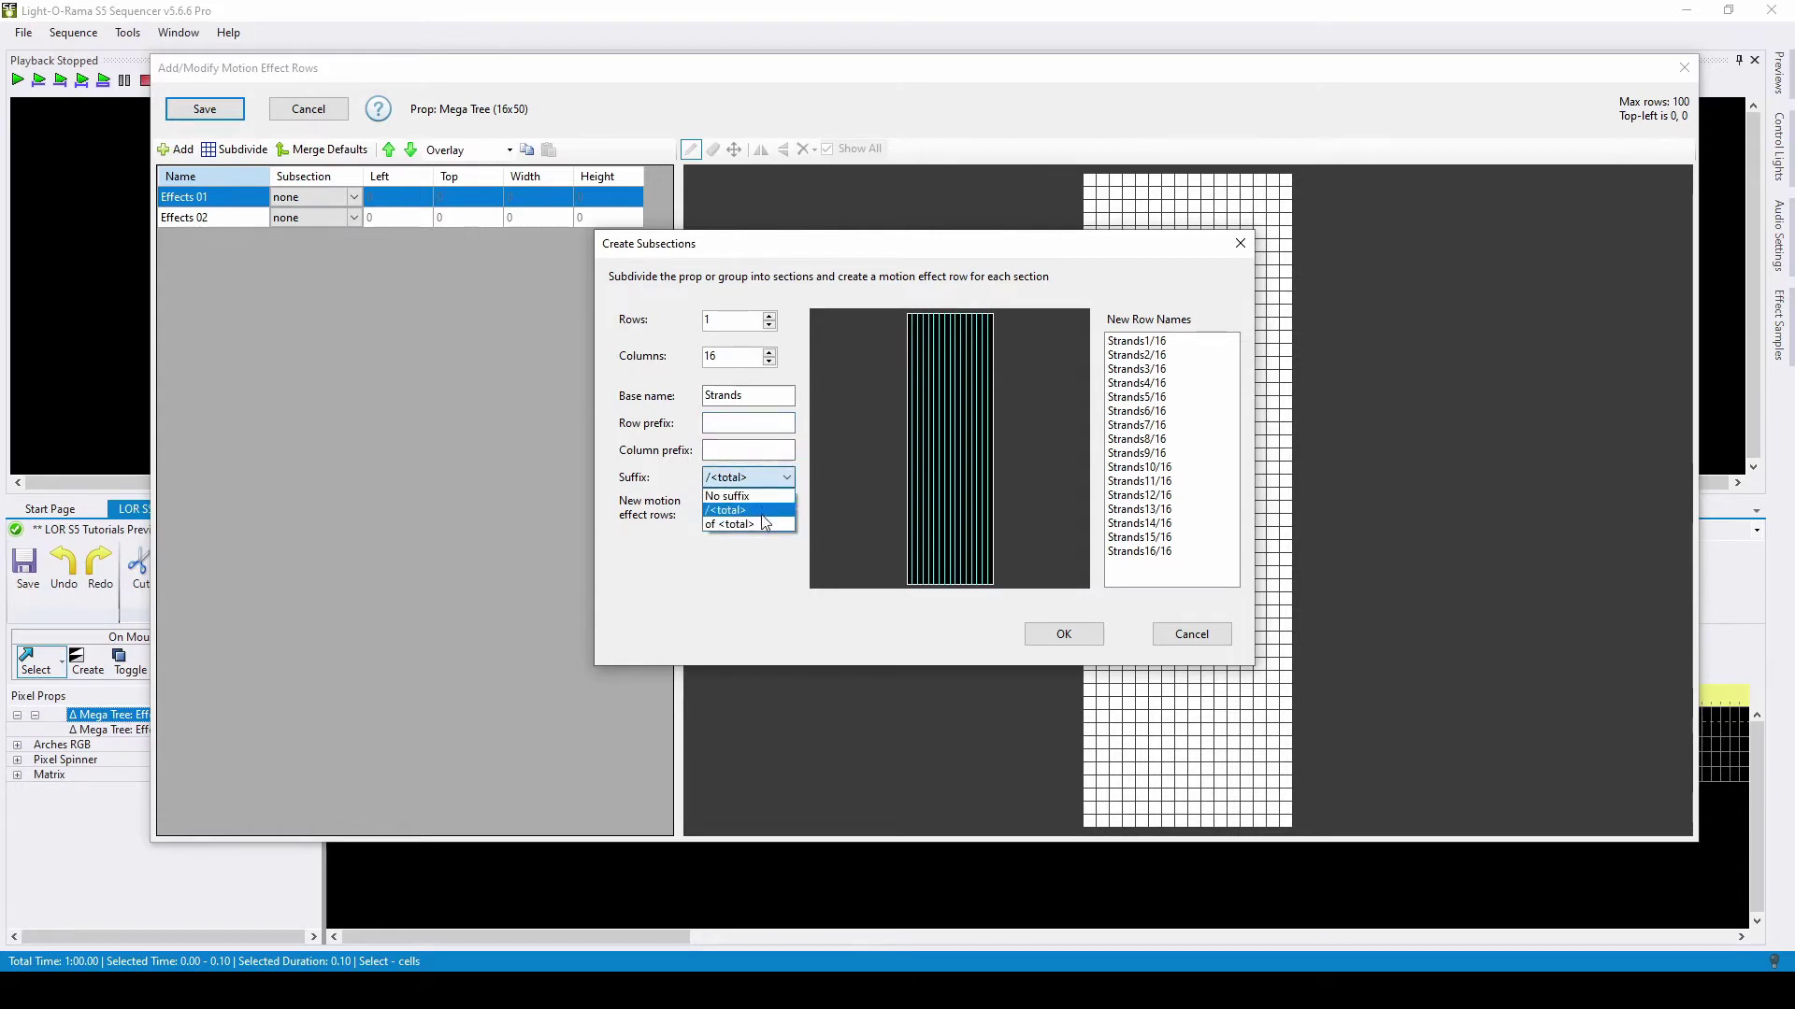
pyautogui.click(764, 525)
pyautogui.click(765, 479)
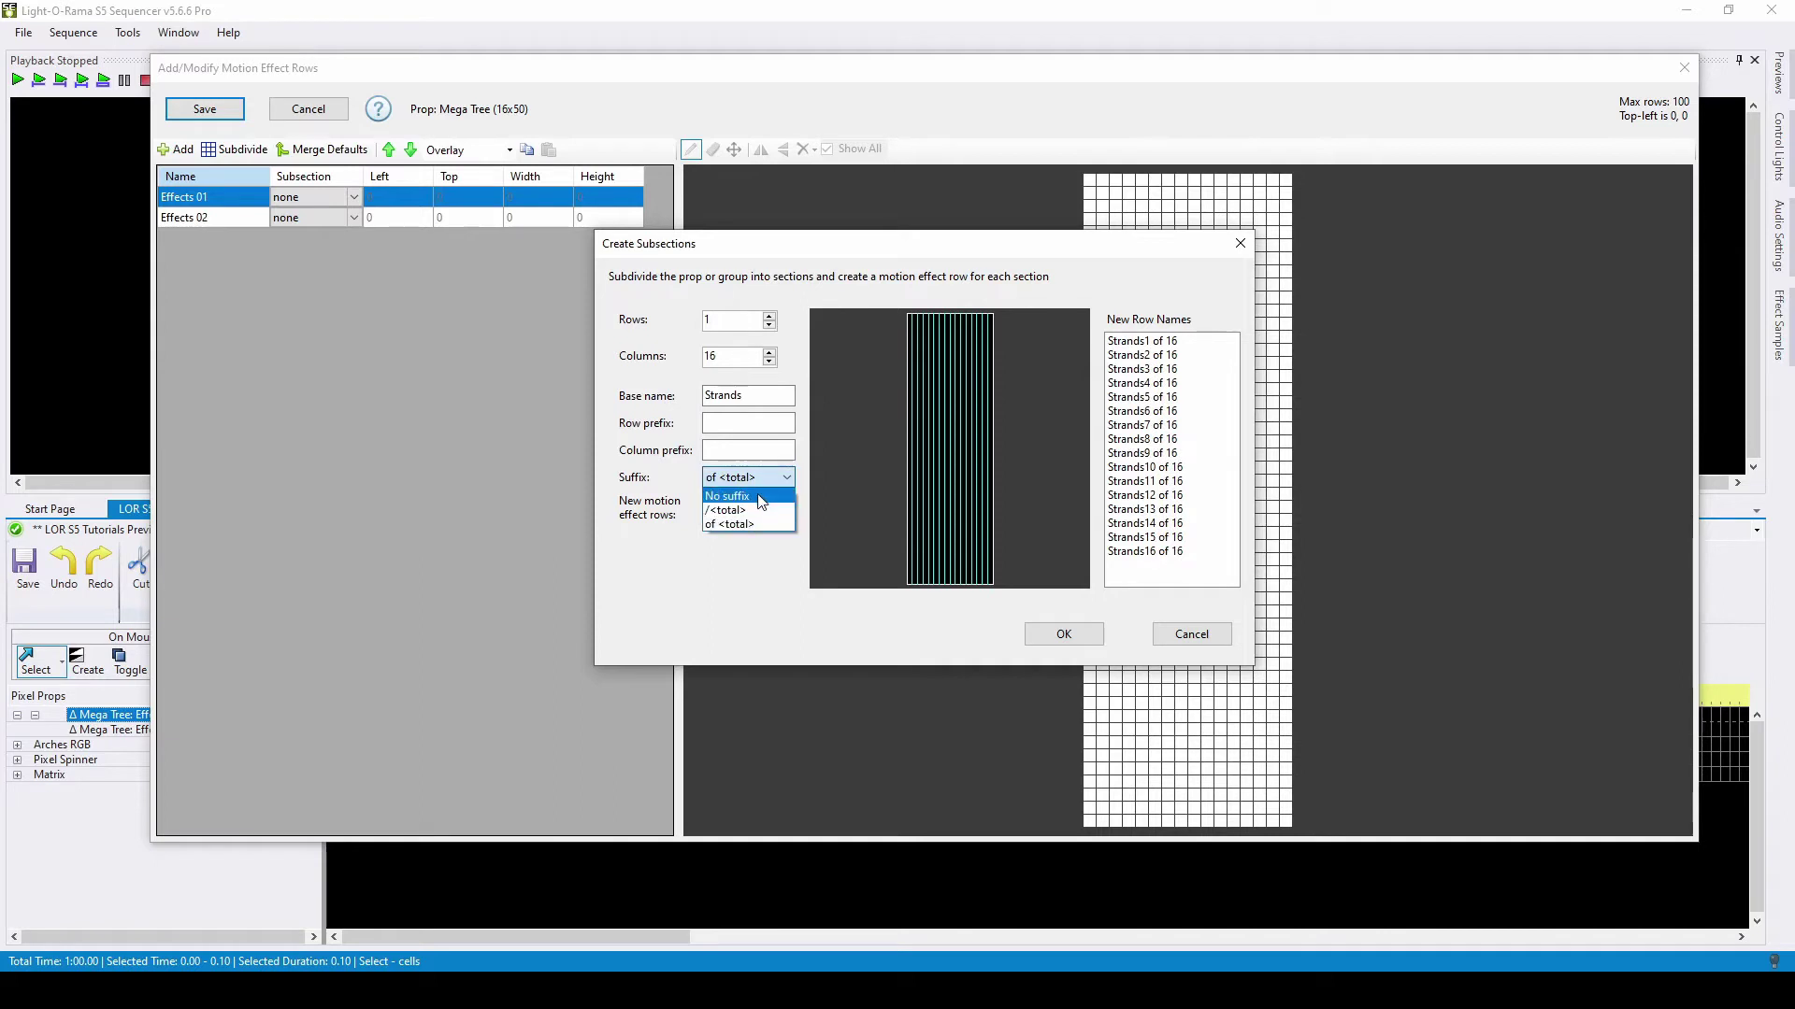
pyautogui.click(762, 495)
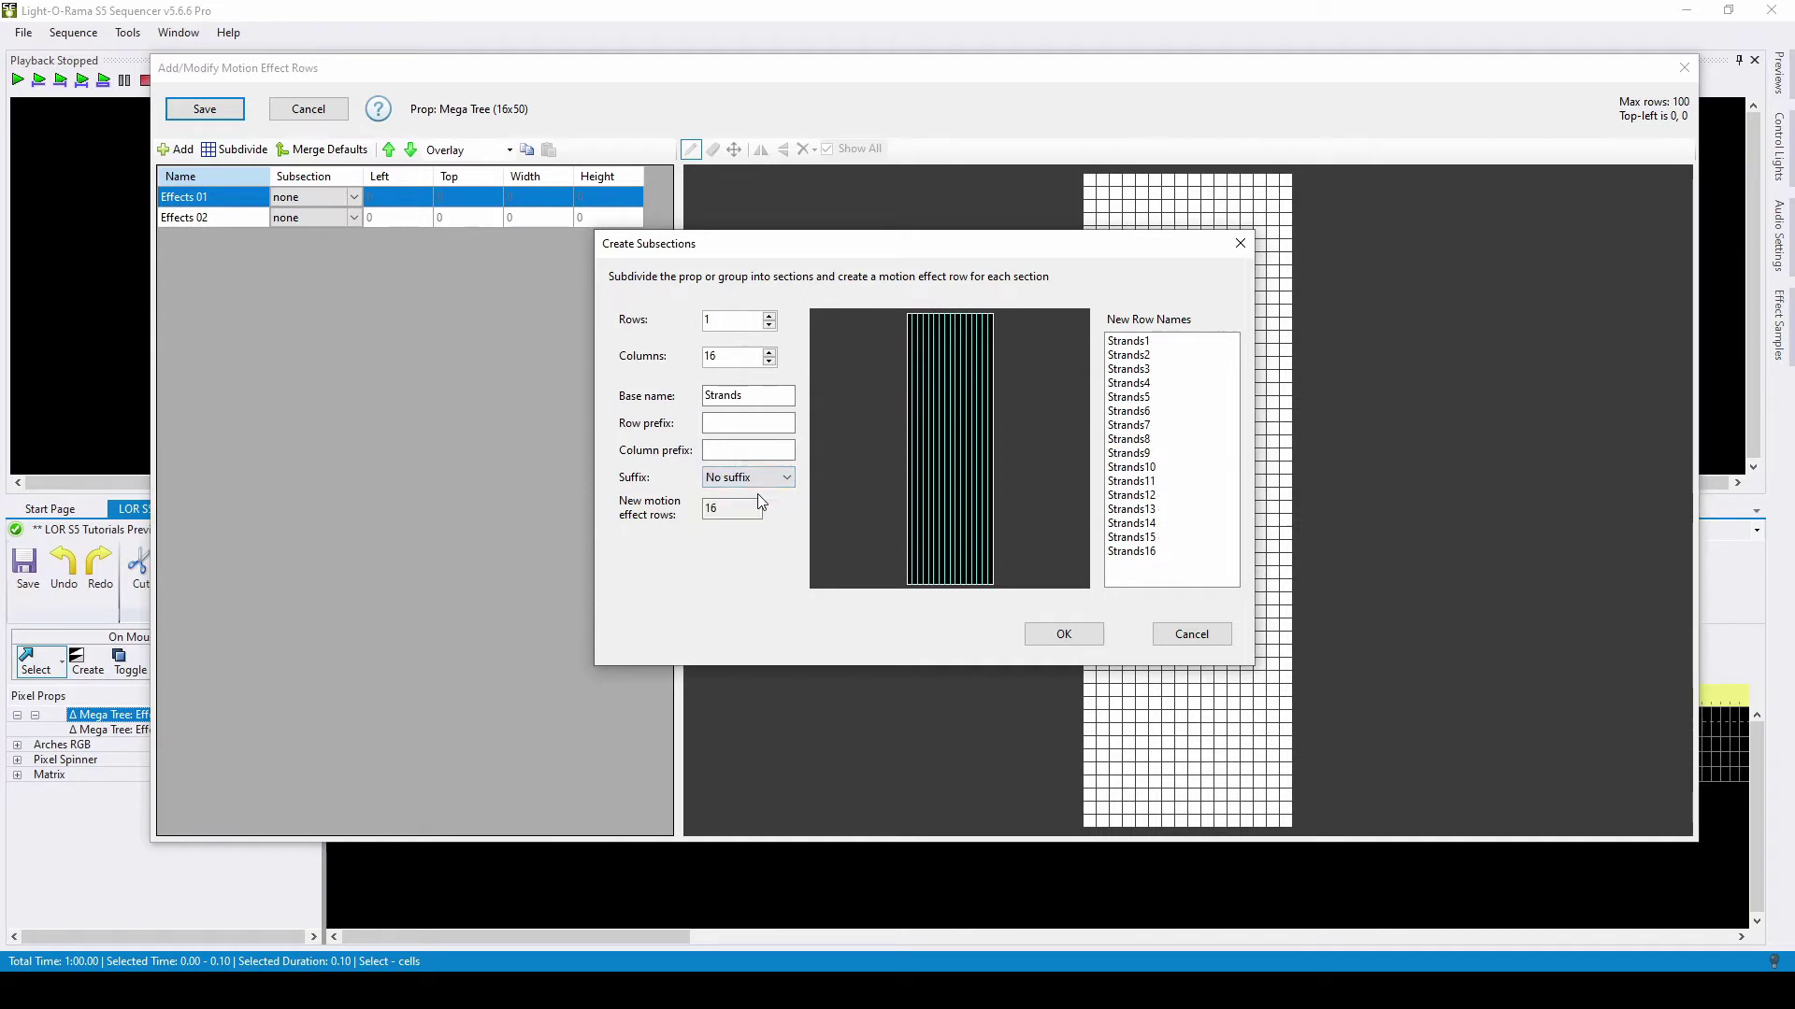
pyautogui.click(766, 395)
pyautogui.click(1064, 636)
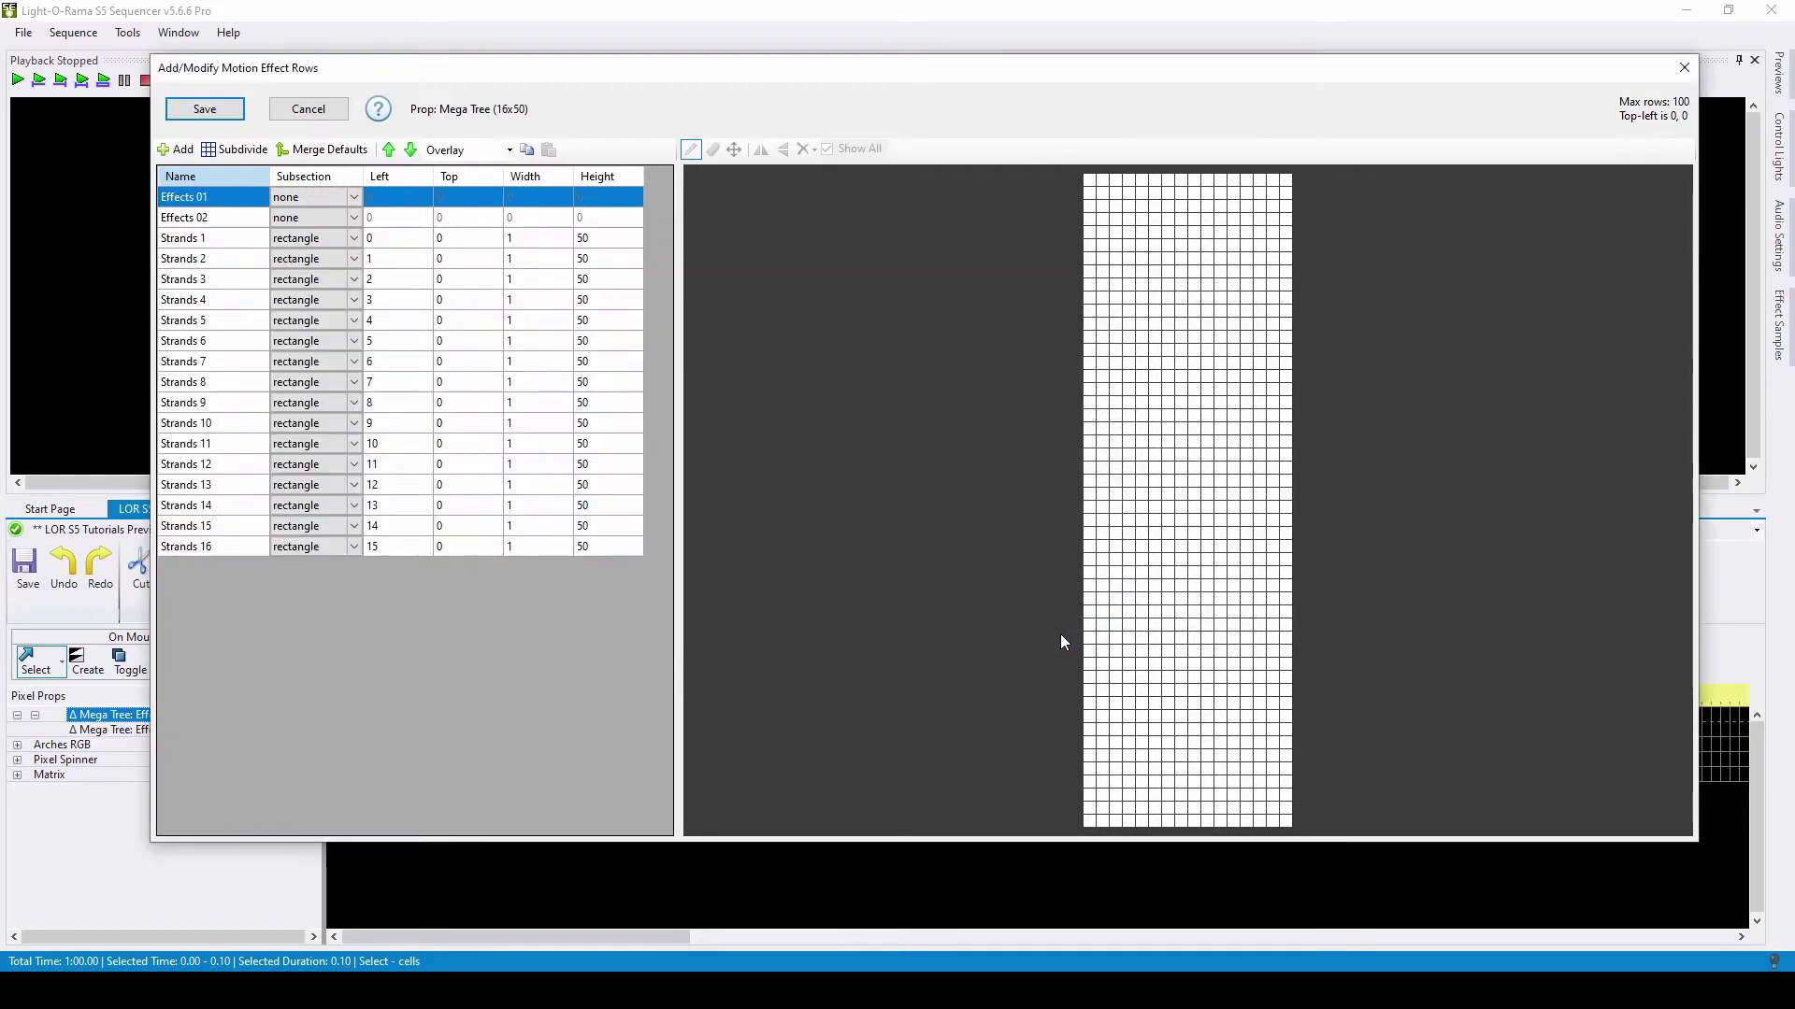
# Save the Strands rows, select 4.90–6.30 s on Strands 1, and open the Motion Effect Generator.
pyautogui.click(208, 237)
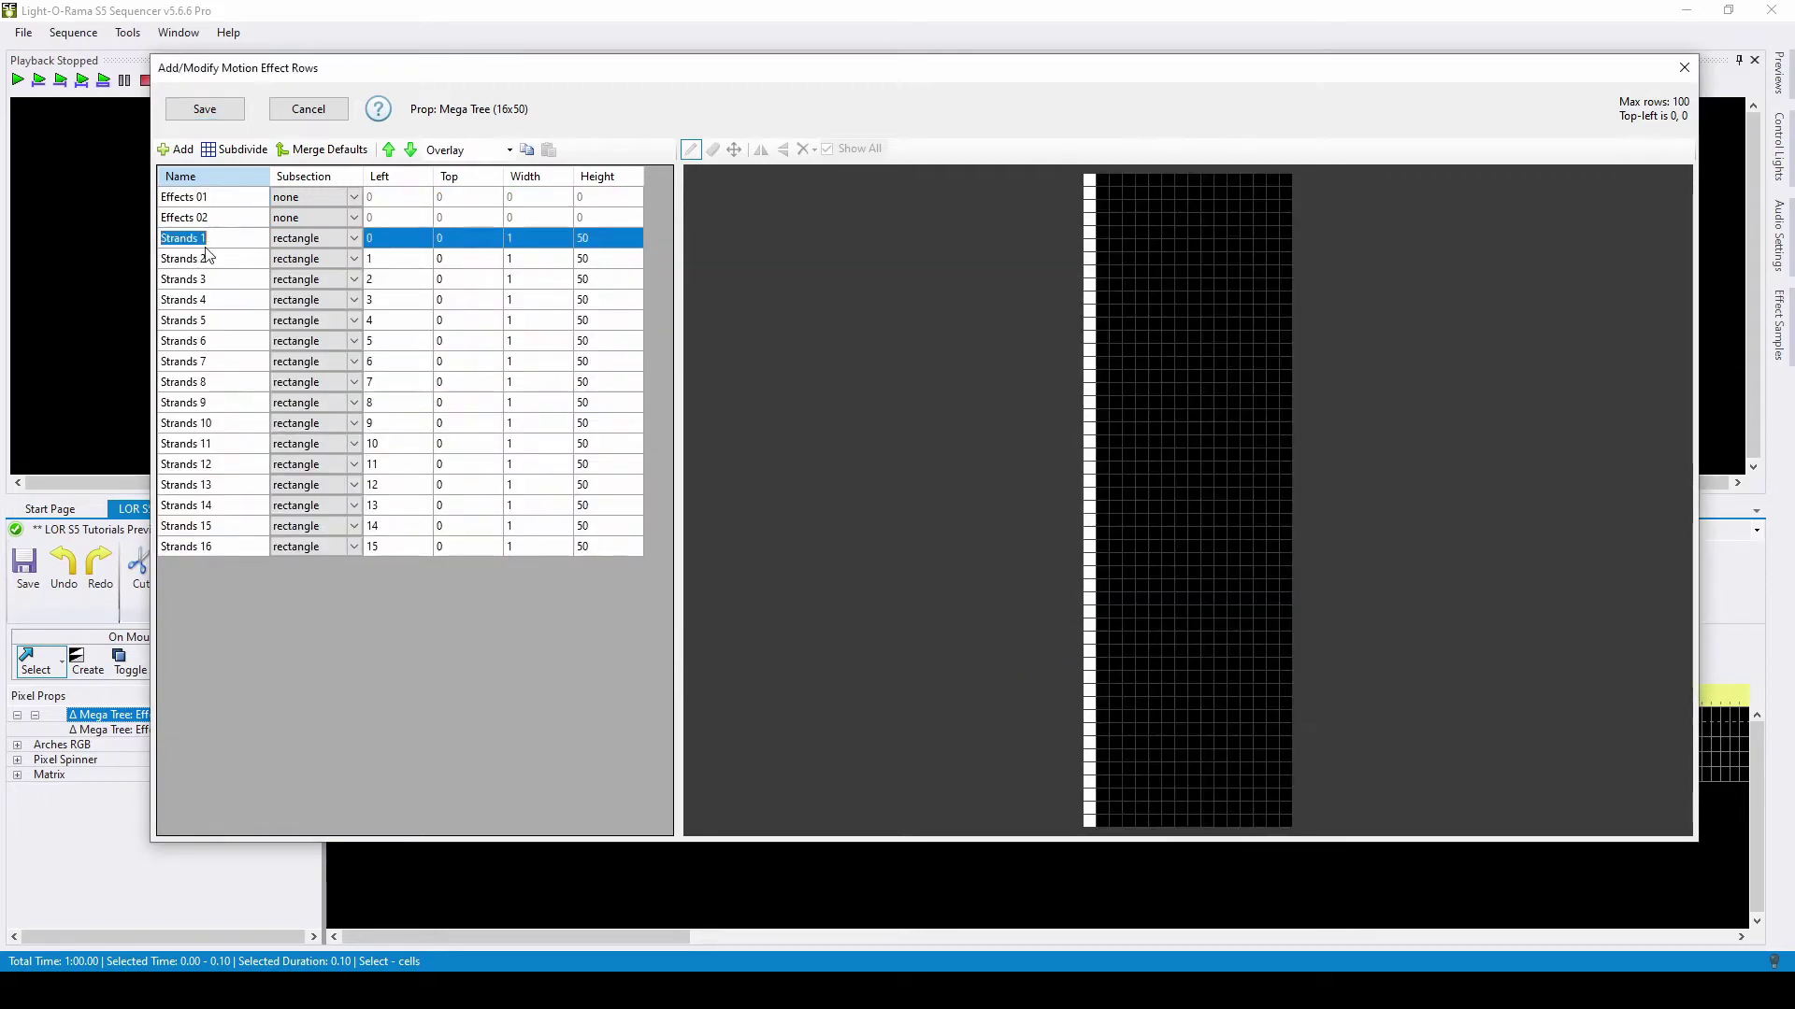
pyautogui.click(207, 258)
pyautogui.click(207, 279)
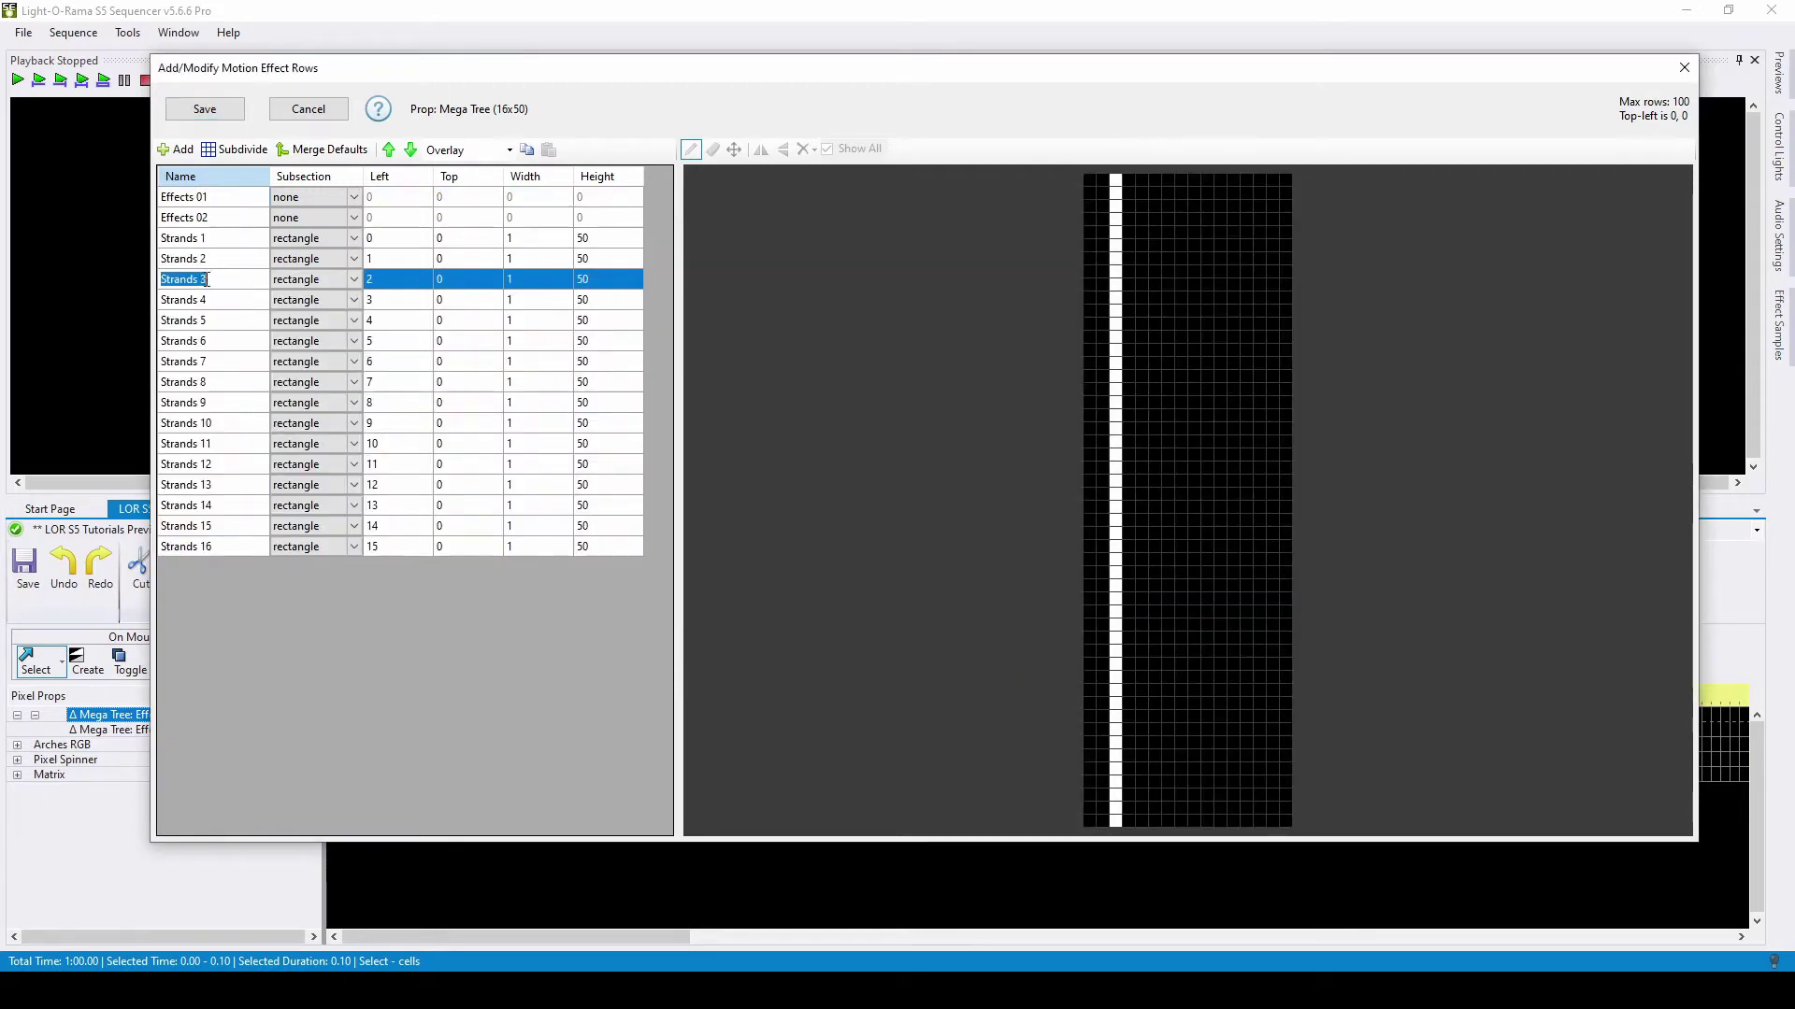
pyautogui.click(215, 111)
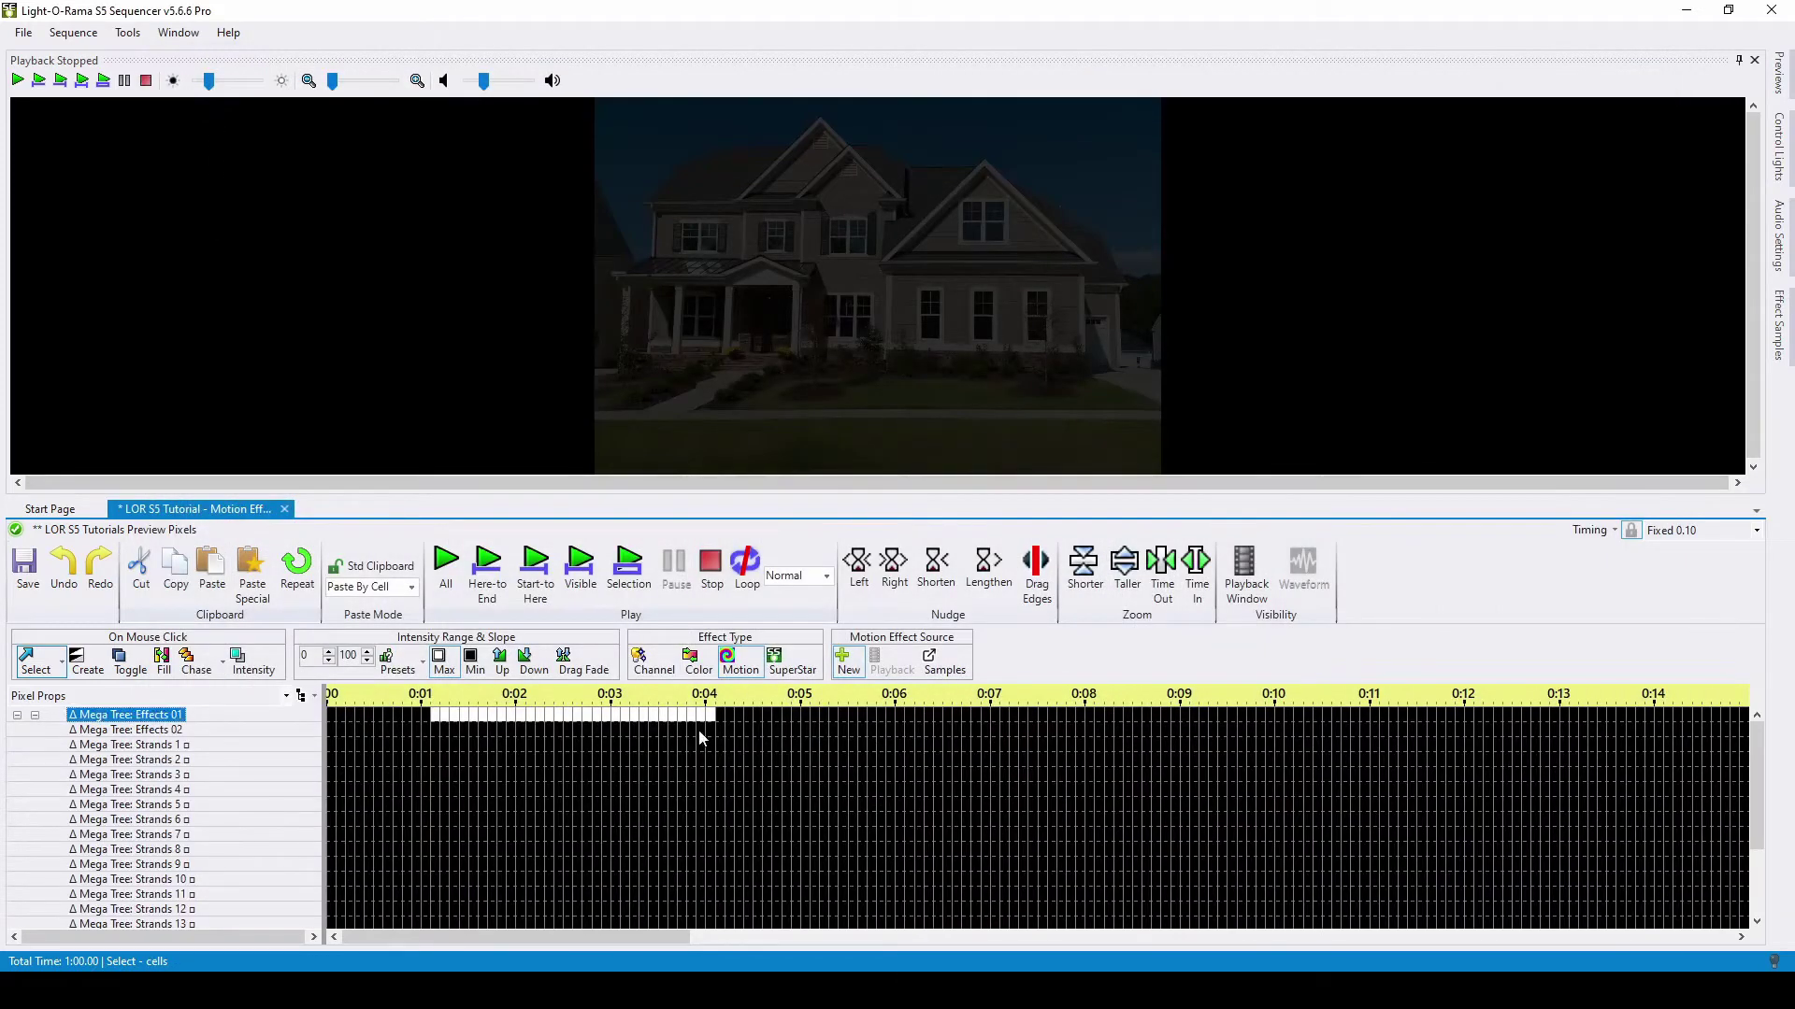
pyautogui.moveTo(797, 745); pyautogui.dragTo(923, 755)
pyautogui.click(741, 662)
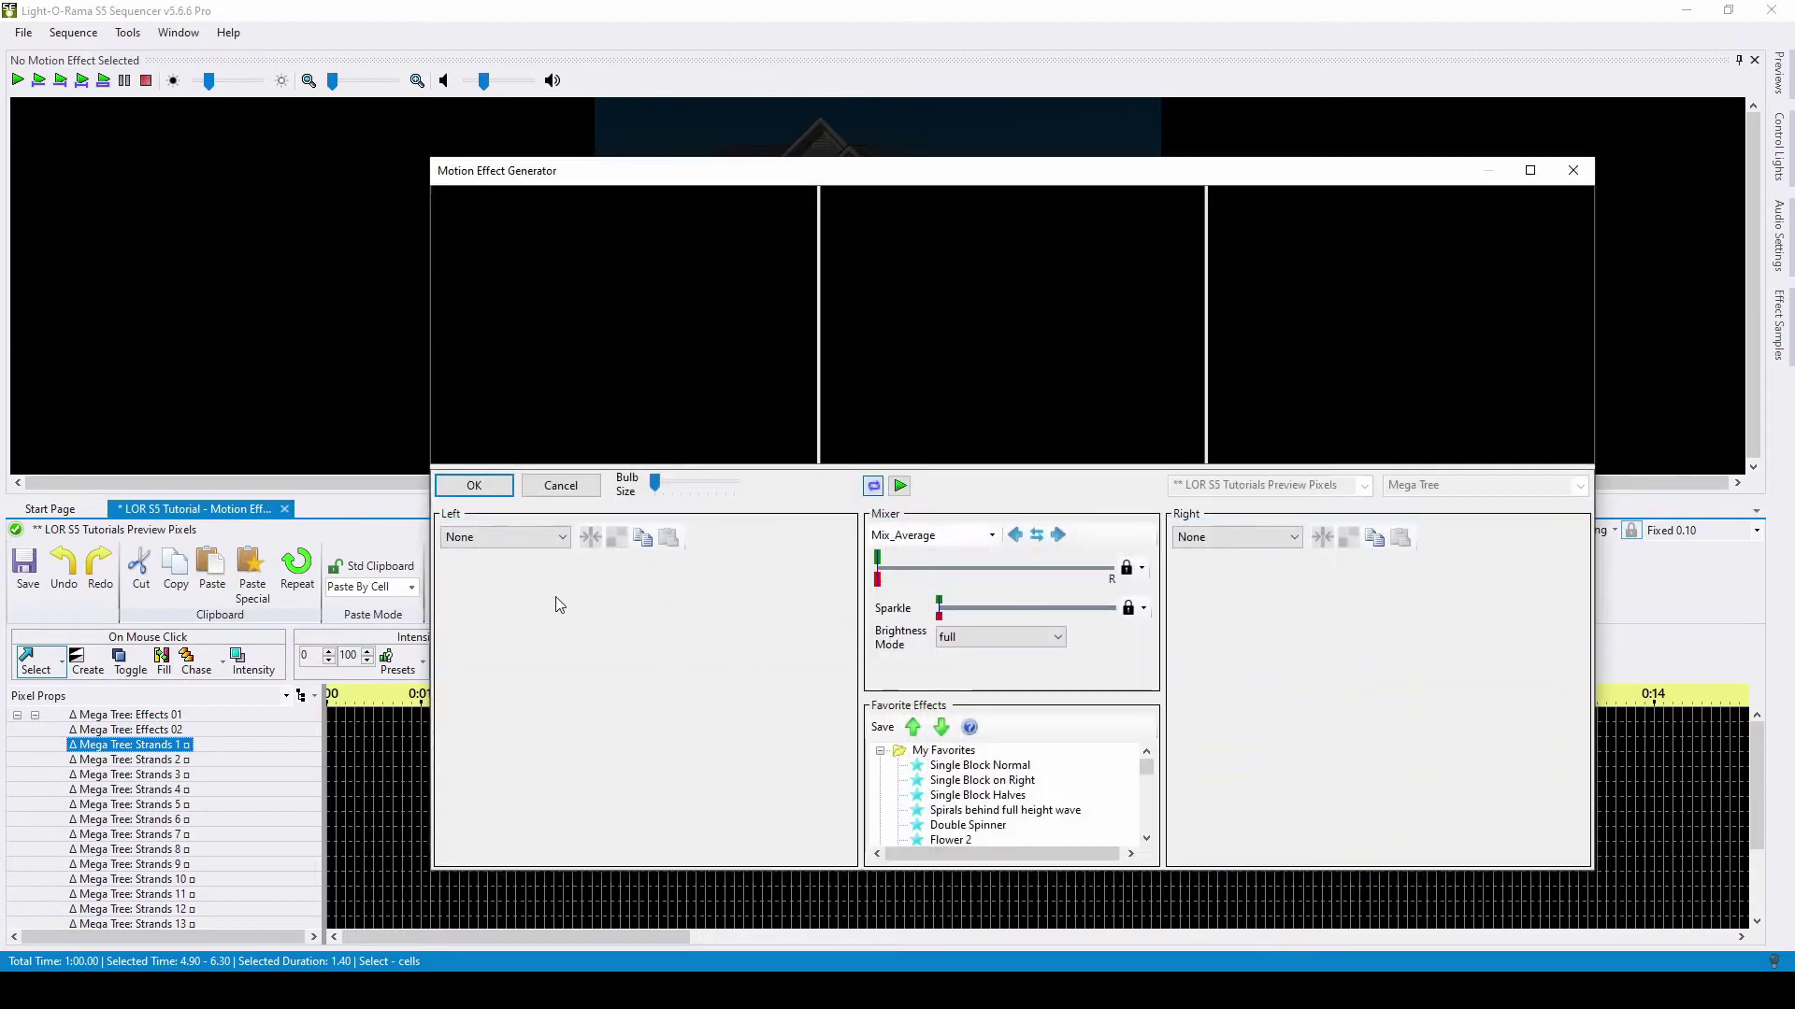
# Apply the Single Block Normal favorite effect to Strands 1 and play it back.
pyautogui.click(981, 767)
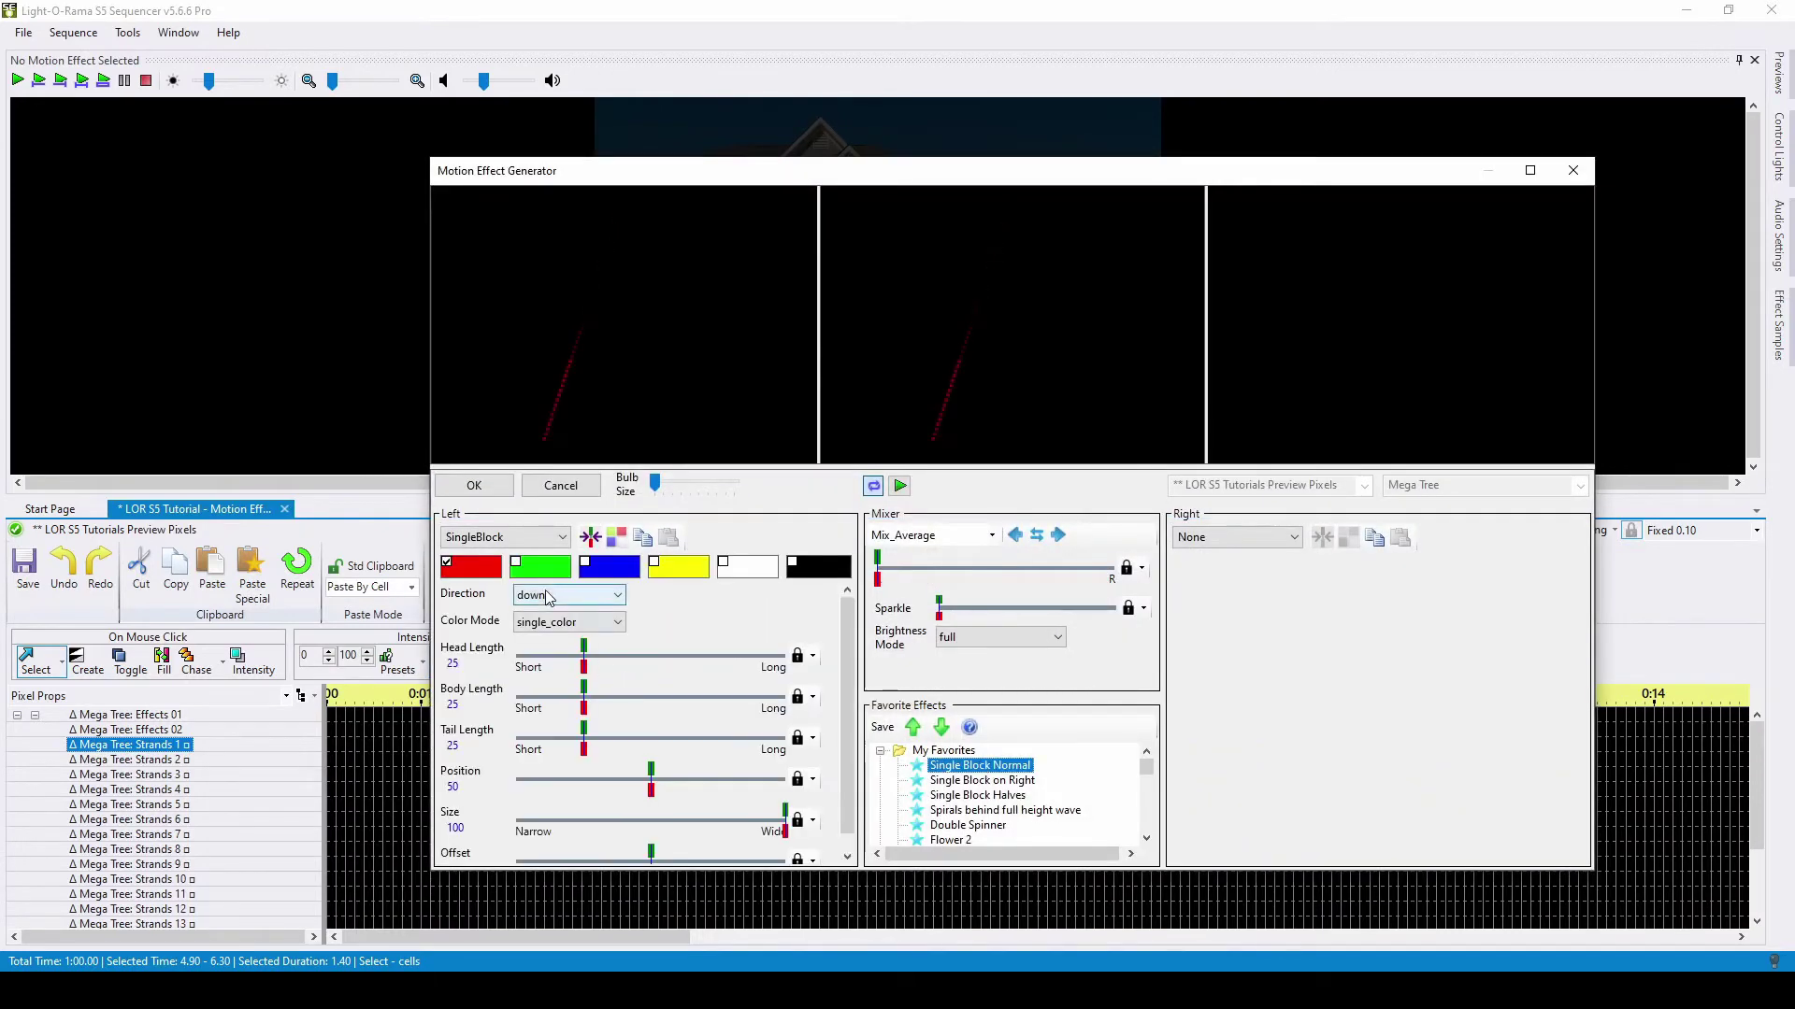
pyautogui.click(899, 486)
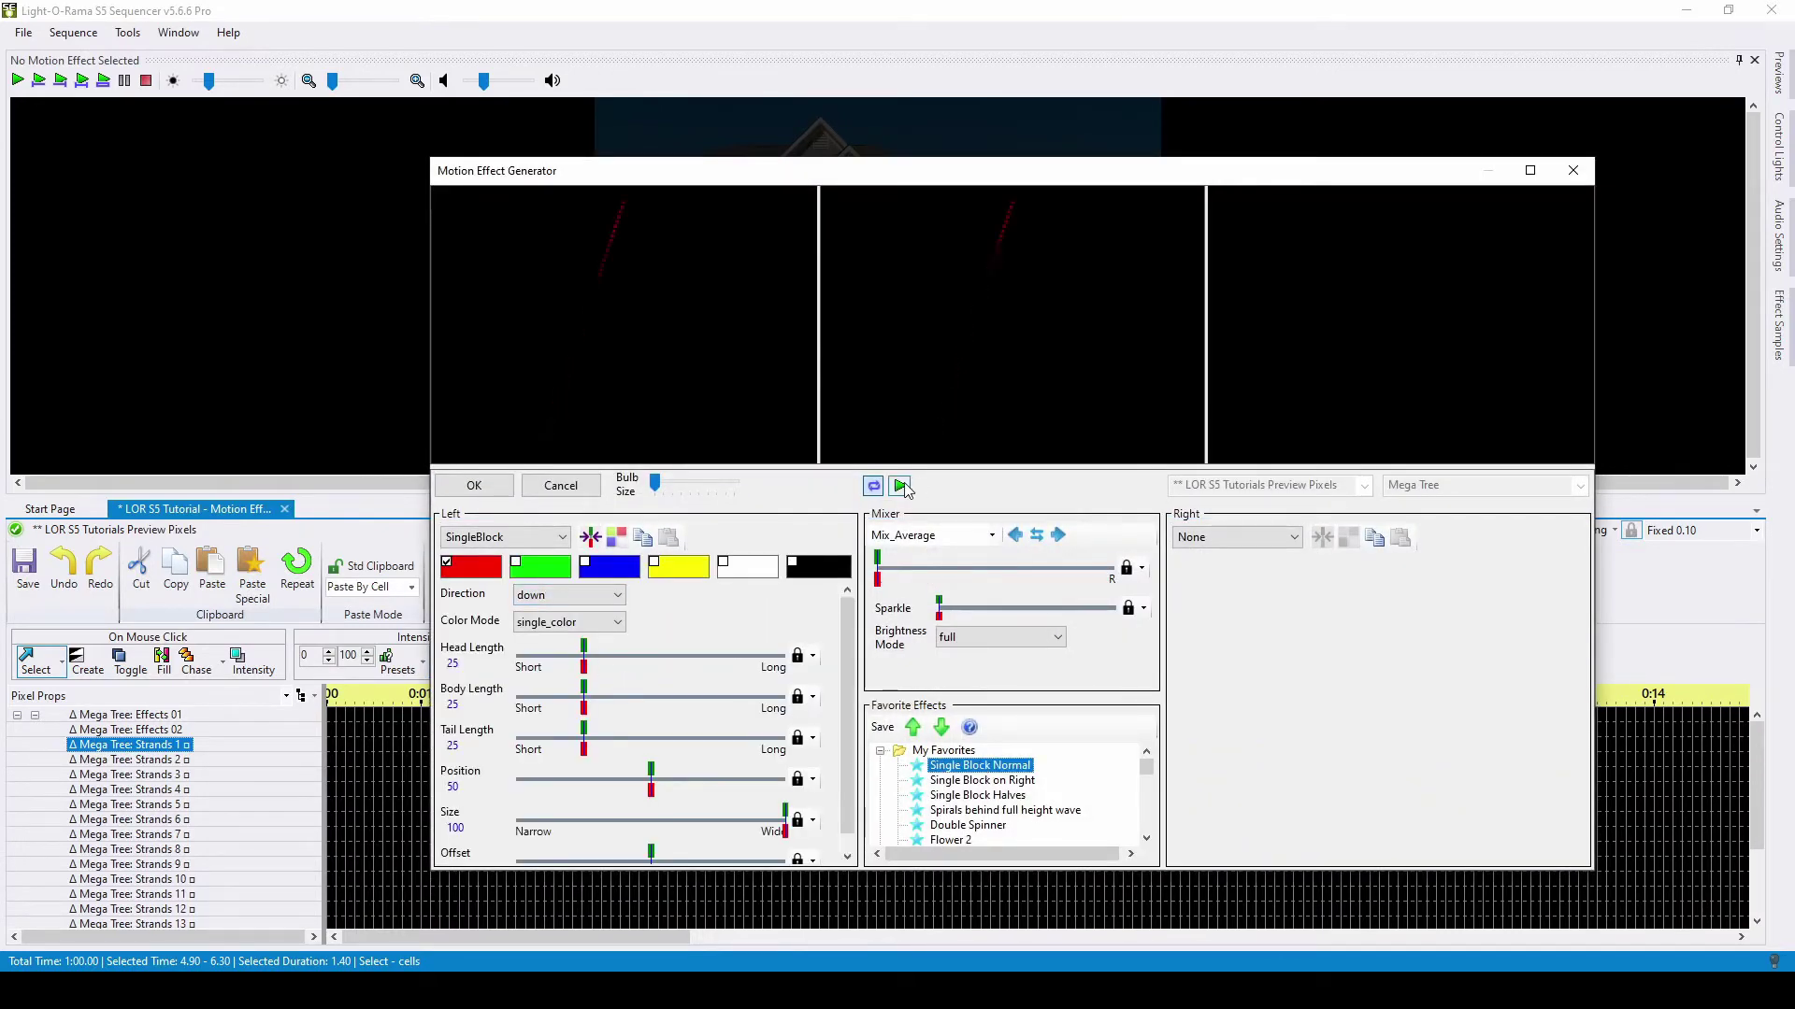
pyautogui.click(488, 499)
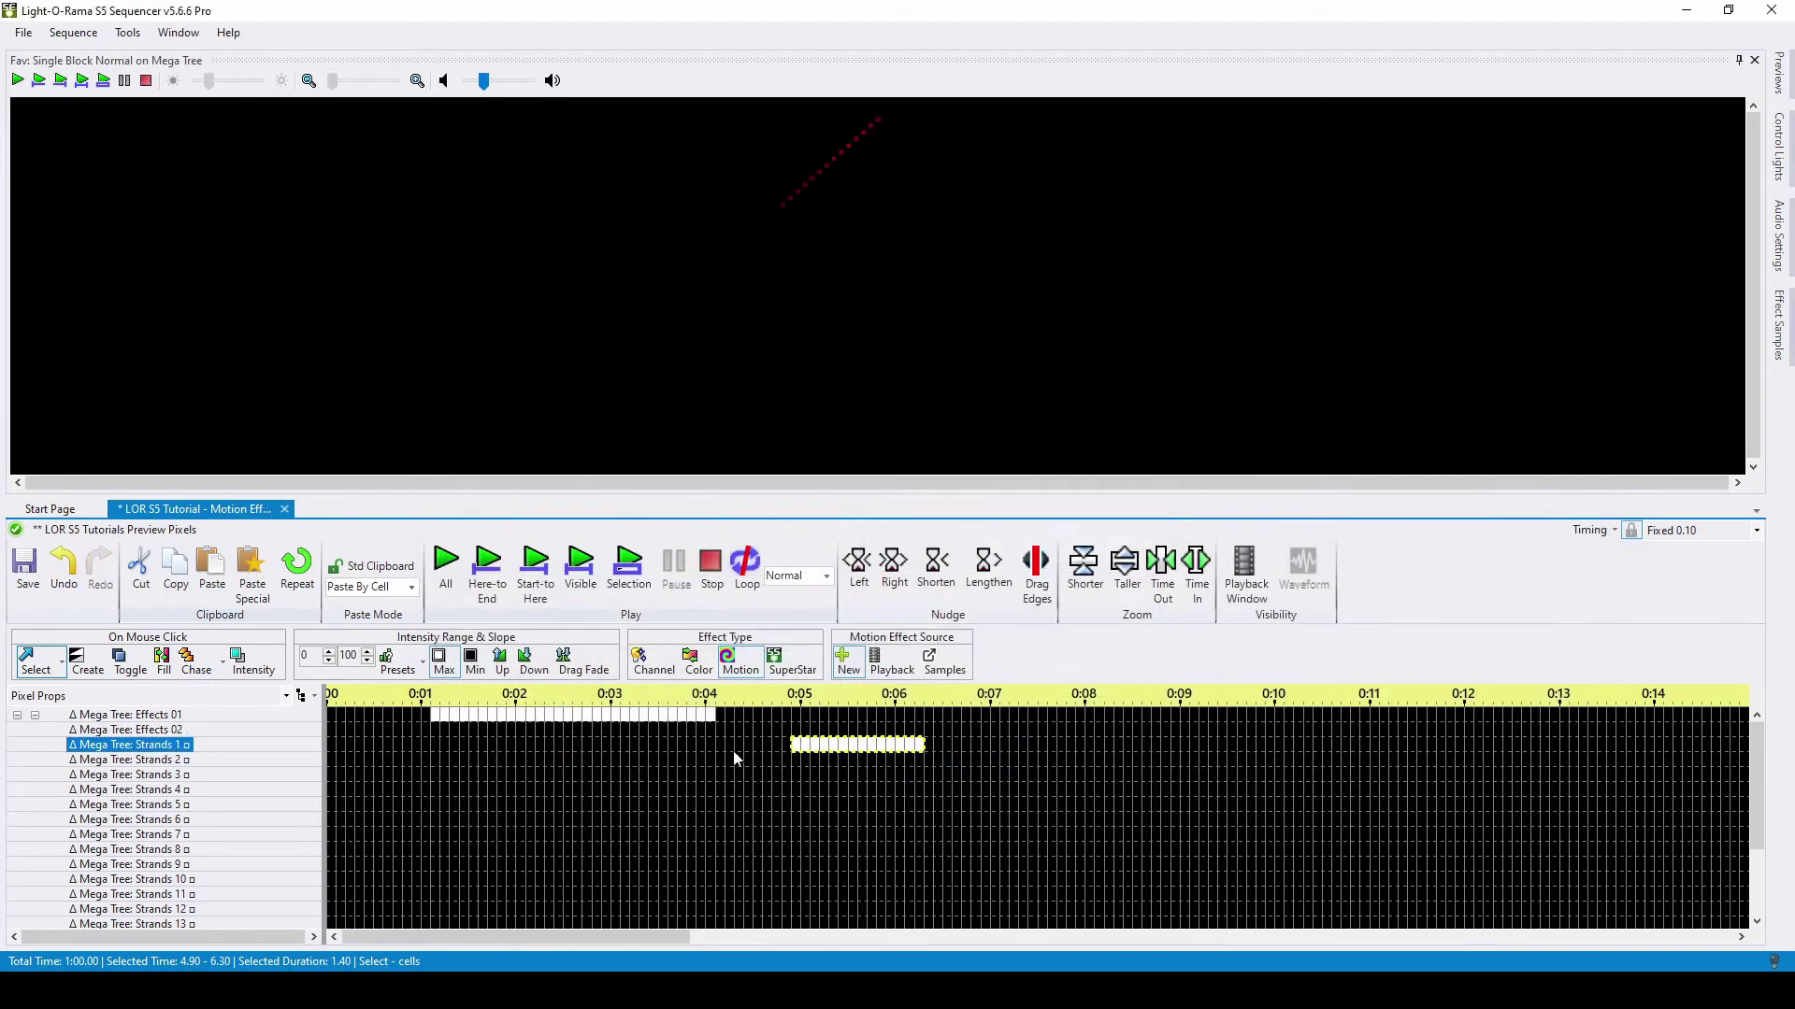
pyautogui.click(766, 775)
pyautogui.press('space')
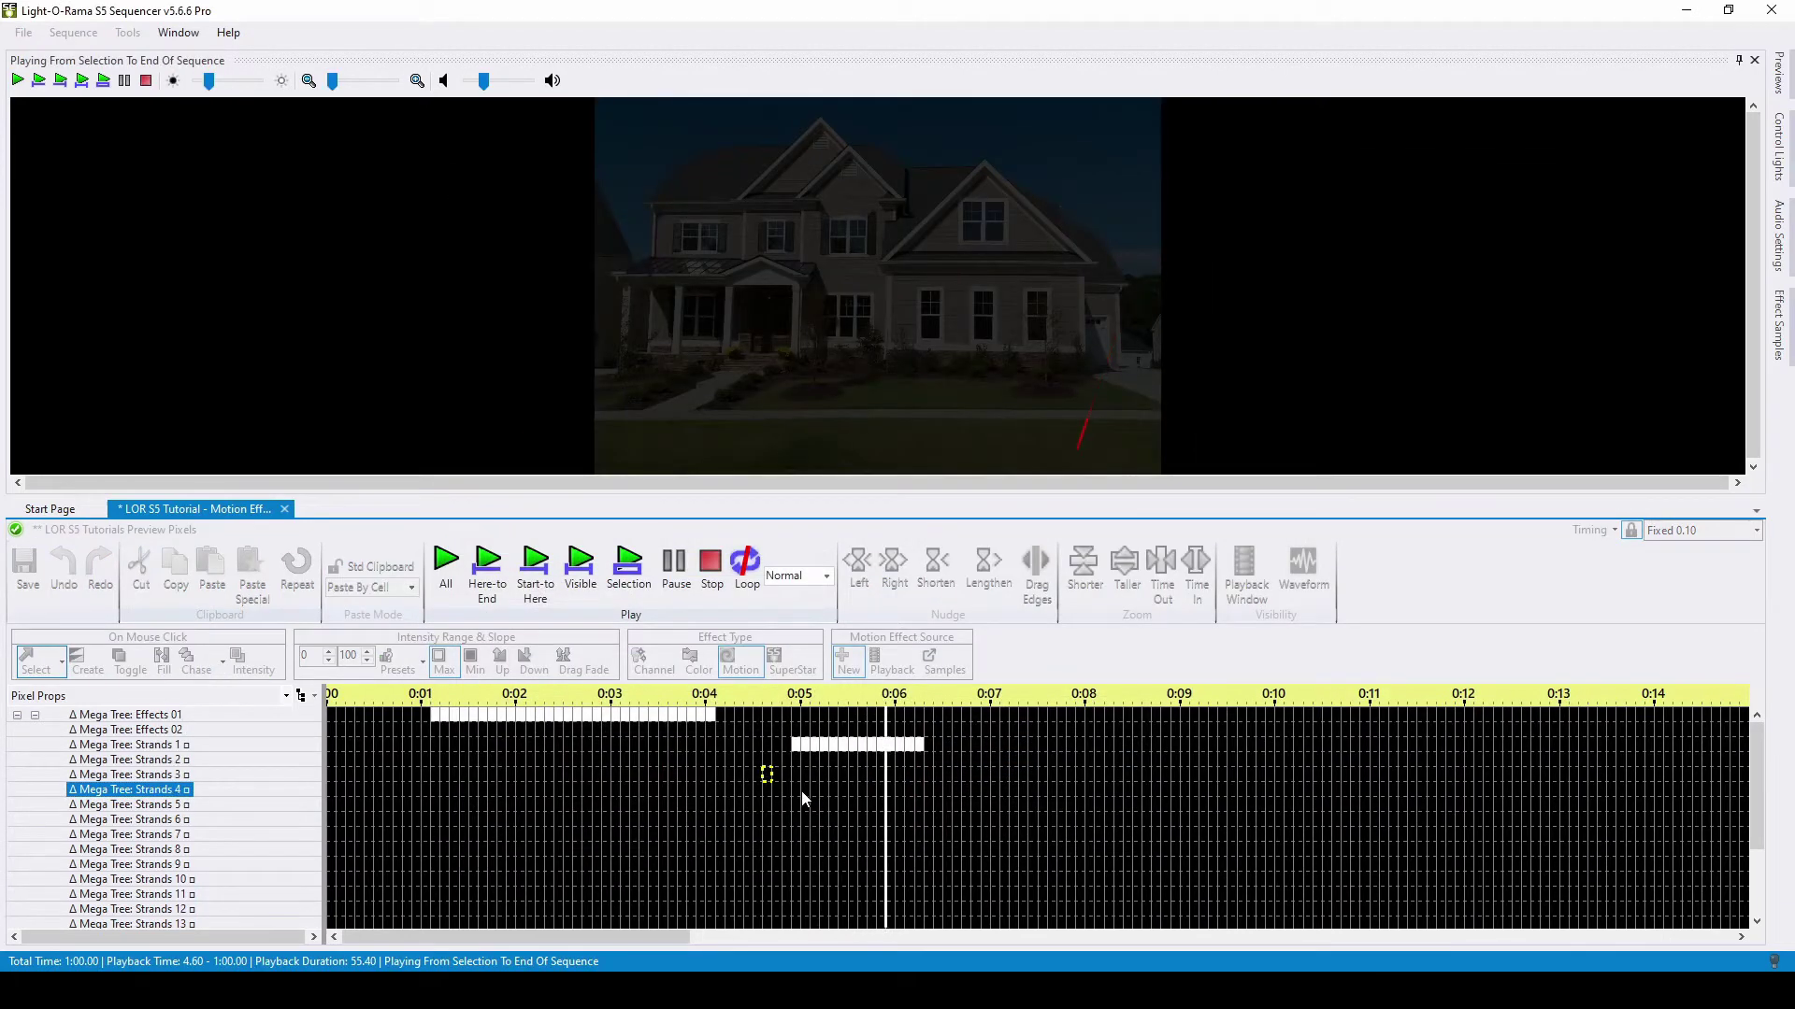
pyautogui.click(797, 745)
# Repeat the block from 4.90–8.60 s staggered across Strands 1–16 and play the diagonal cascade.
pyautogui.moveTo(800, 749); pyautogui.dragTo(1138, 911)
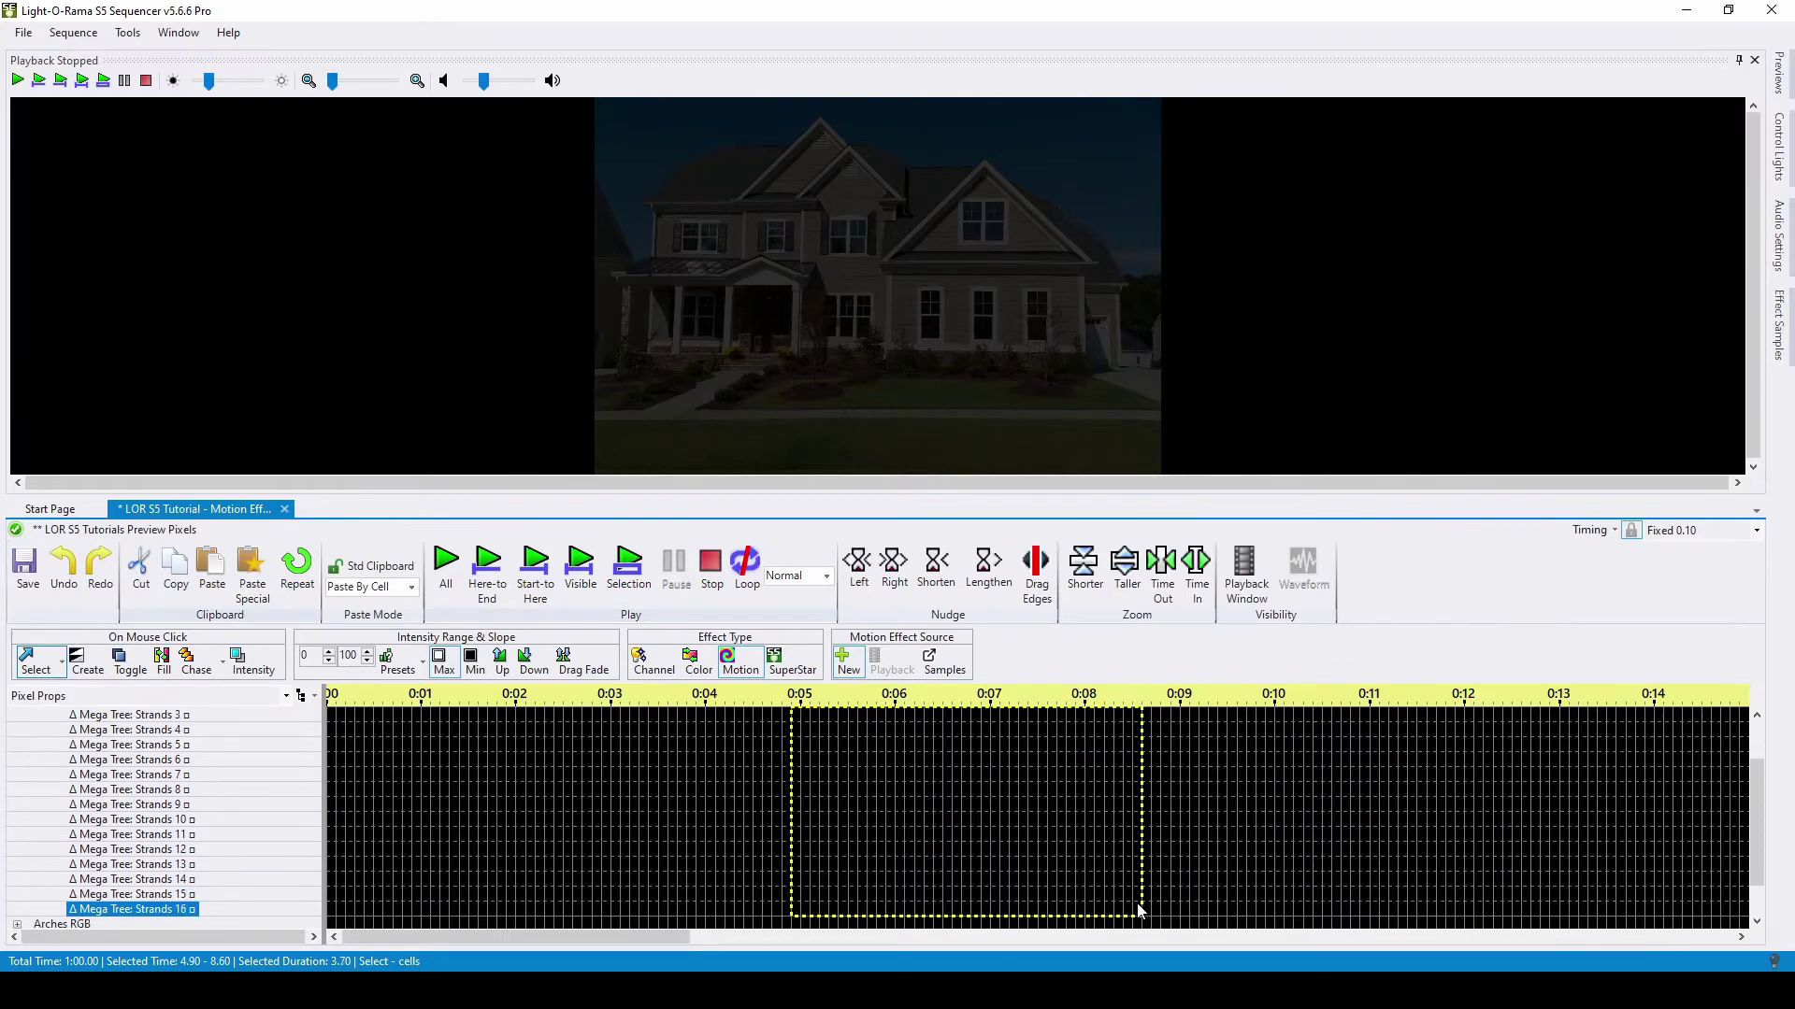
pyautogui.hotkey('ctrl', 'r')
pyautogui.scroll(2, 761, 801)
pyautogui.click(759, 789)
pyautogui.press('space')
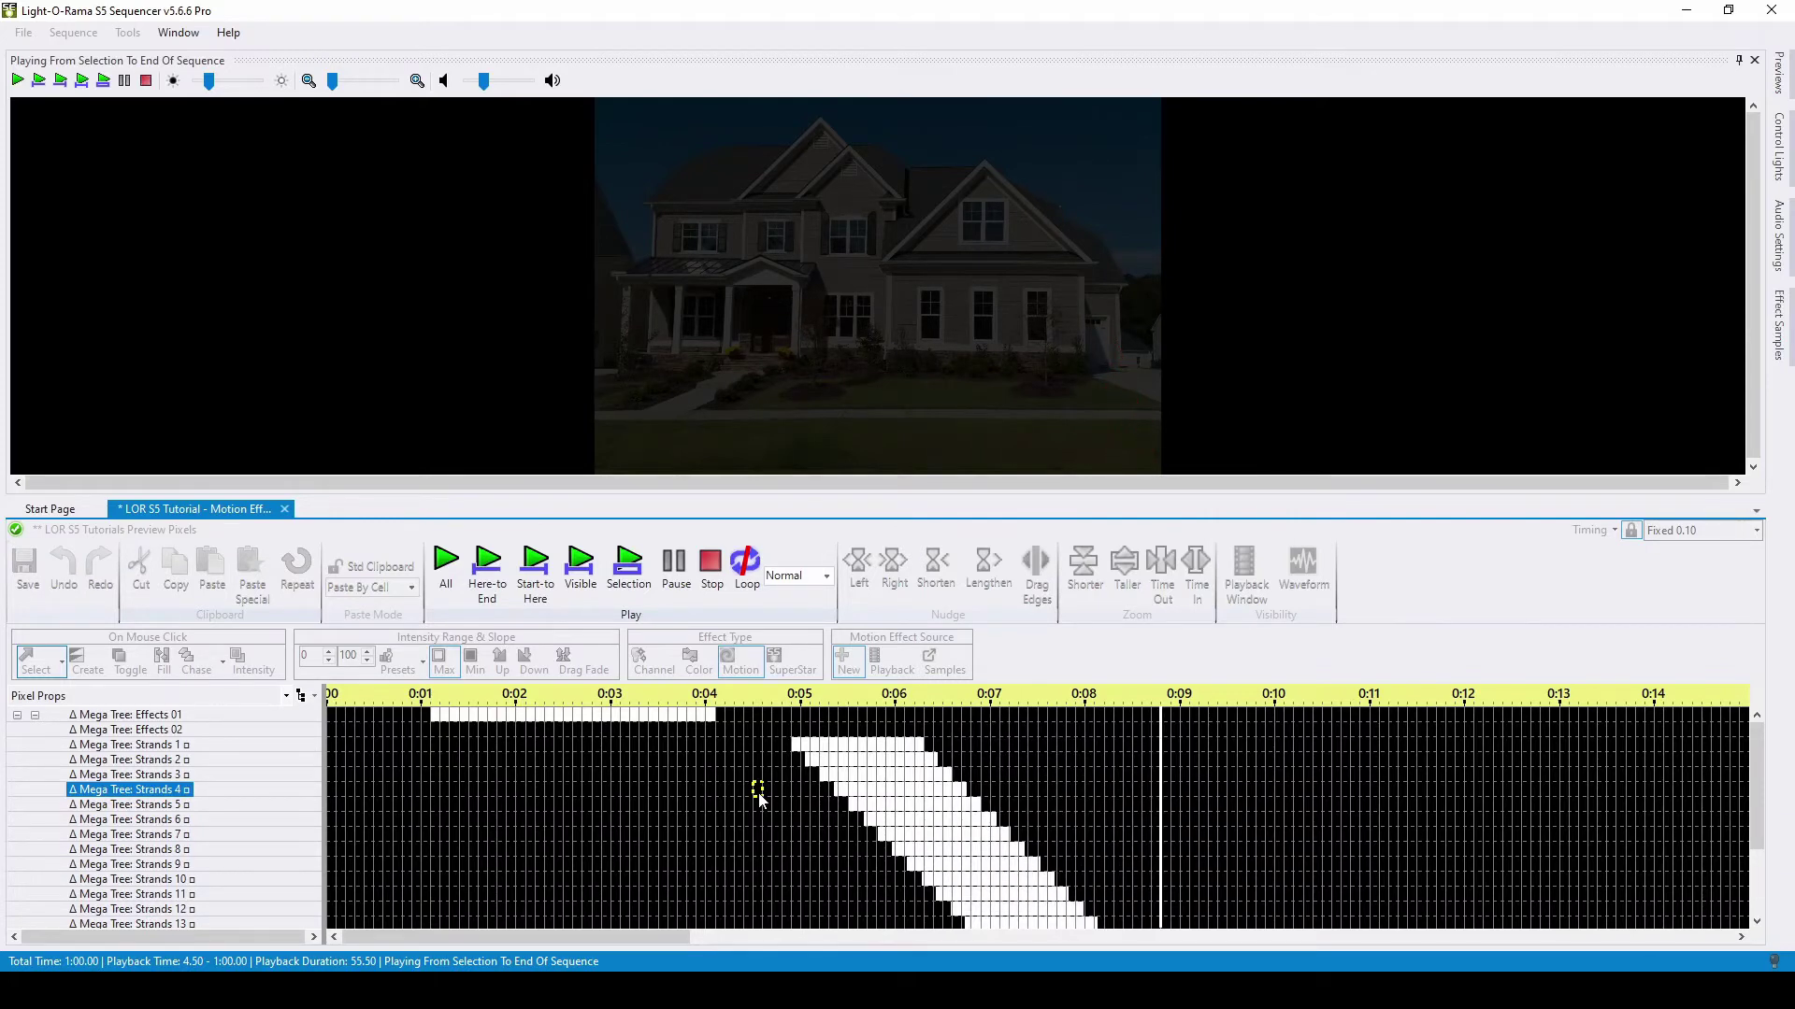
pyautogui.press('space')
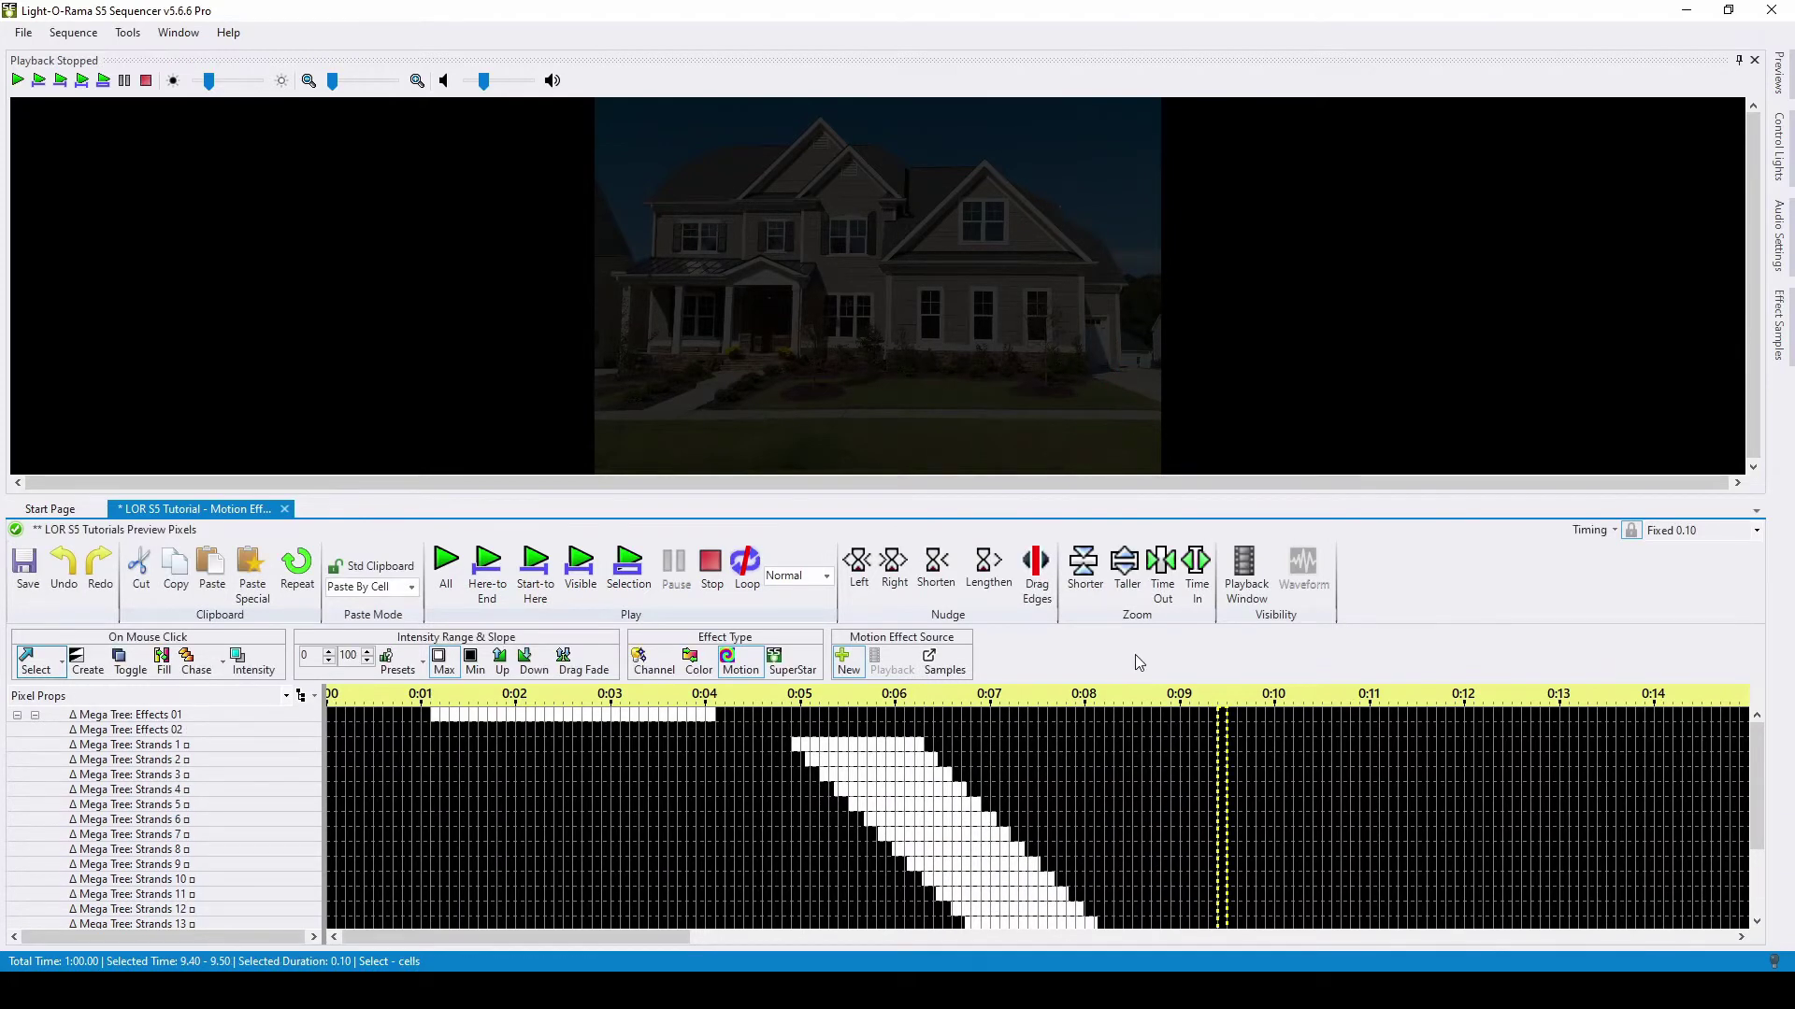
pyautogui.click(16, 715)
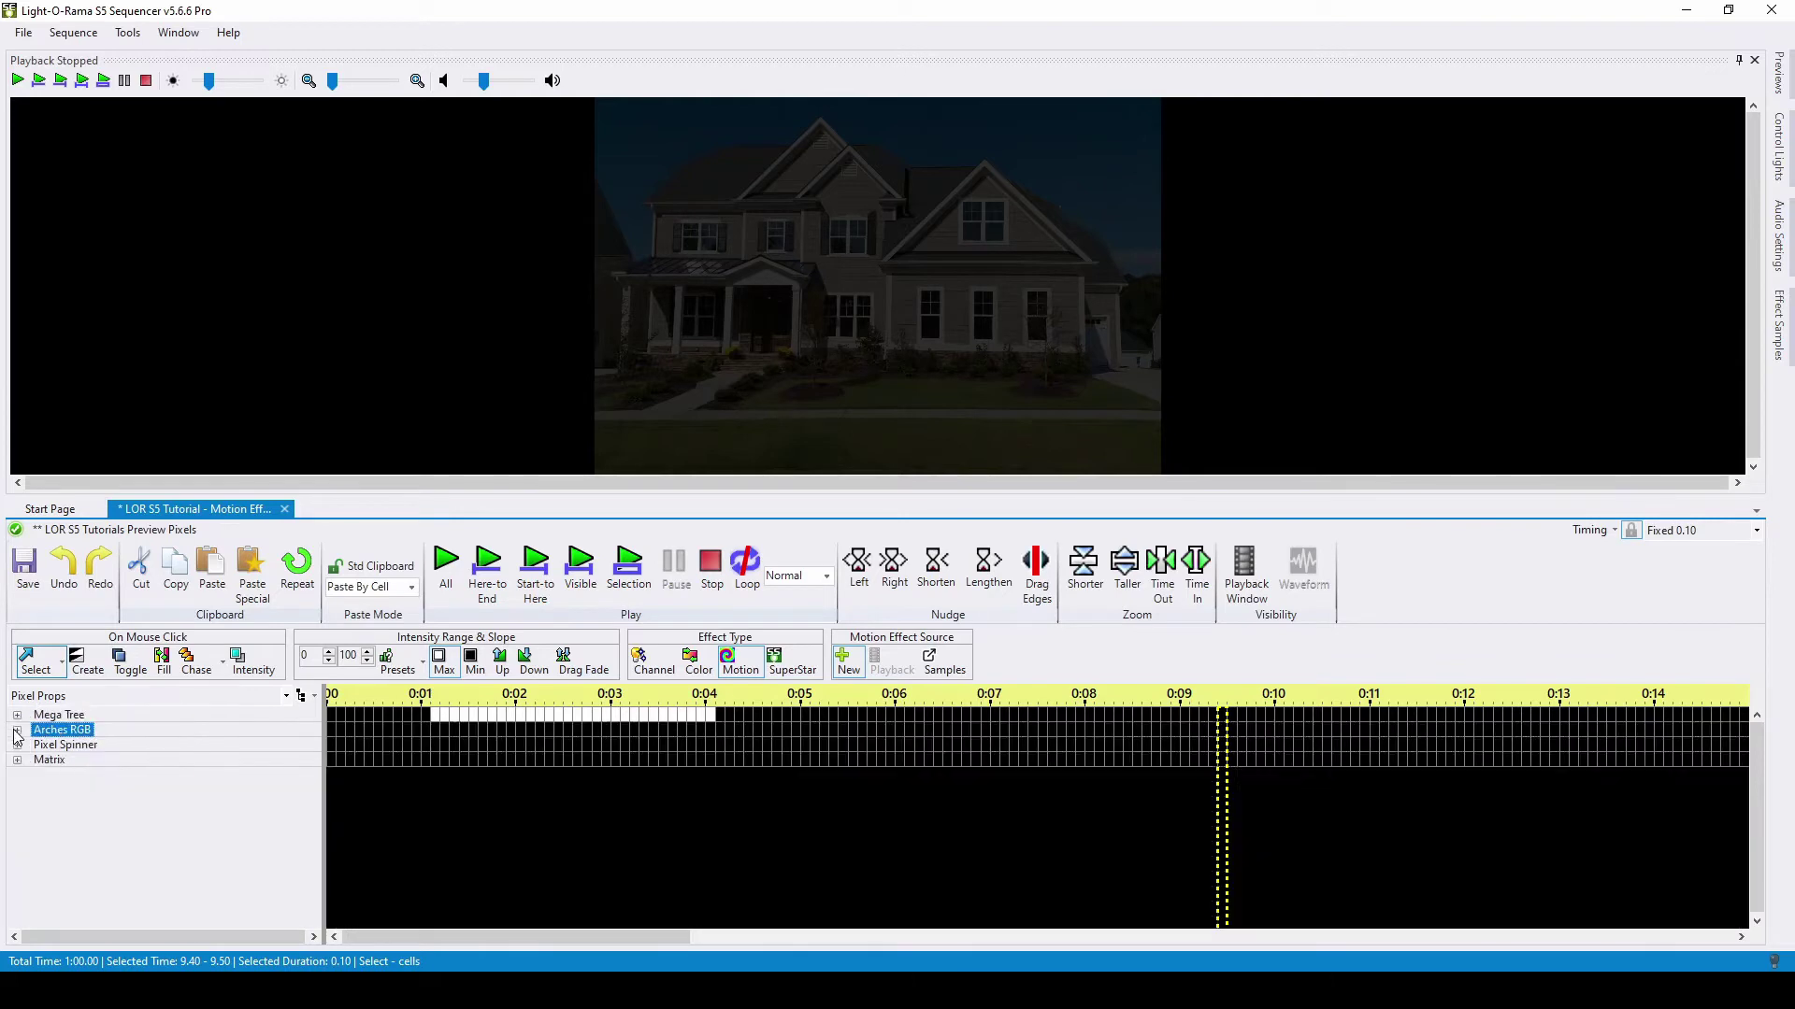
# Expand Arches RGB and select its Effects 02 row.
pyautogui.click(17, 730)
pyautogui.click(140, 745)
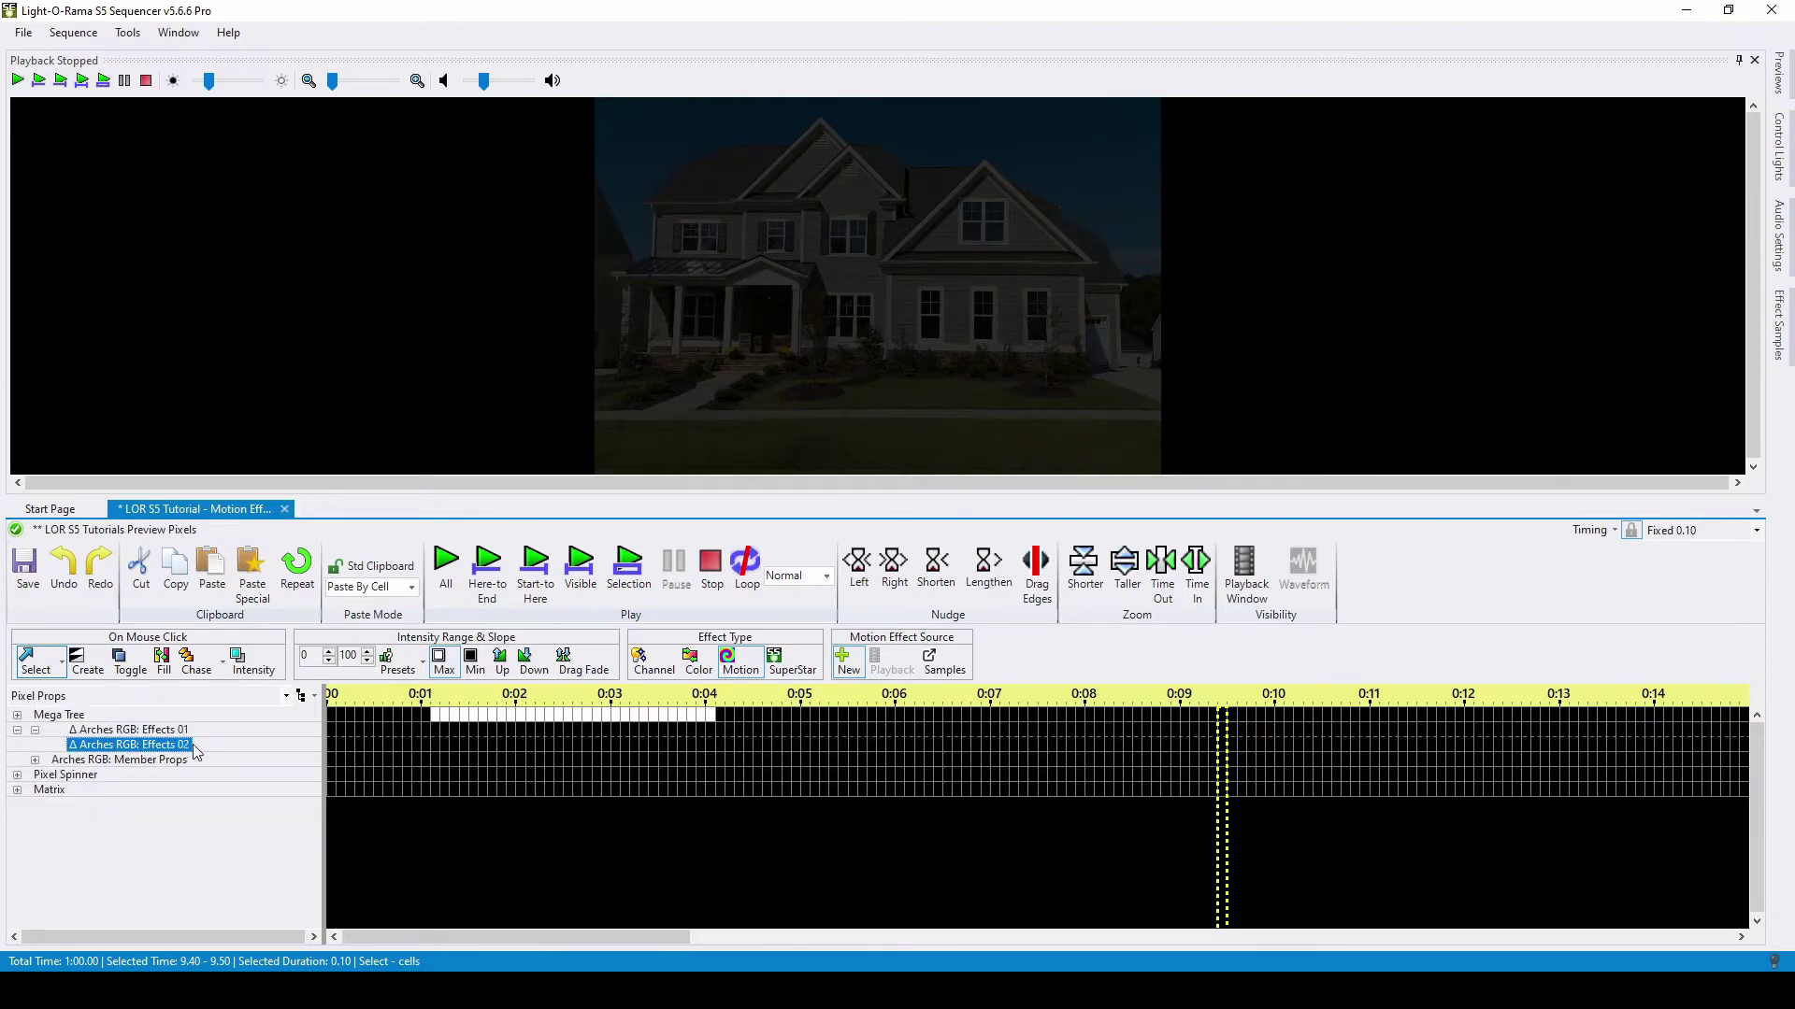
pyautogui.click(35, 730)
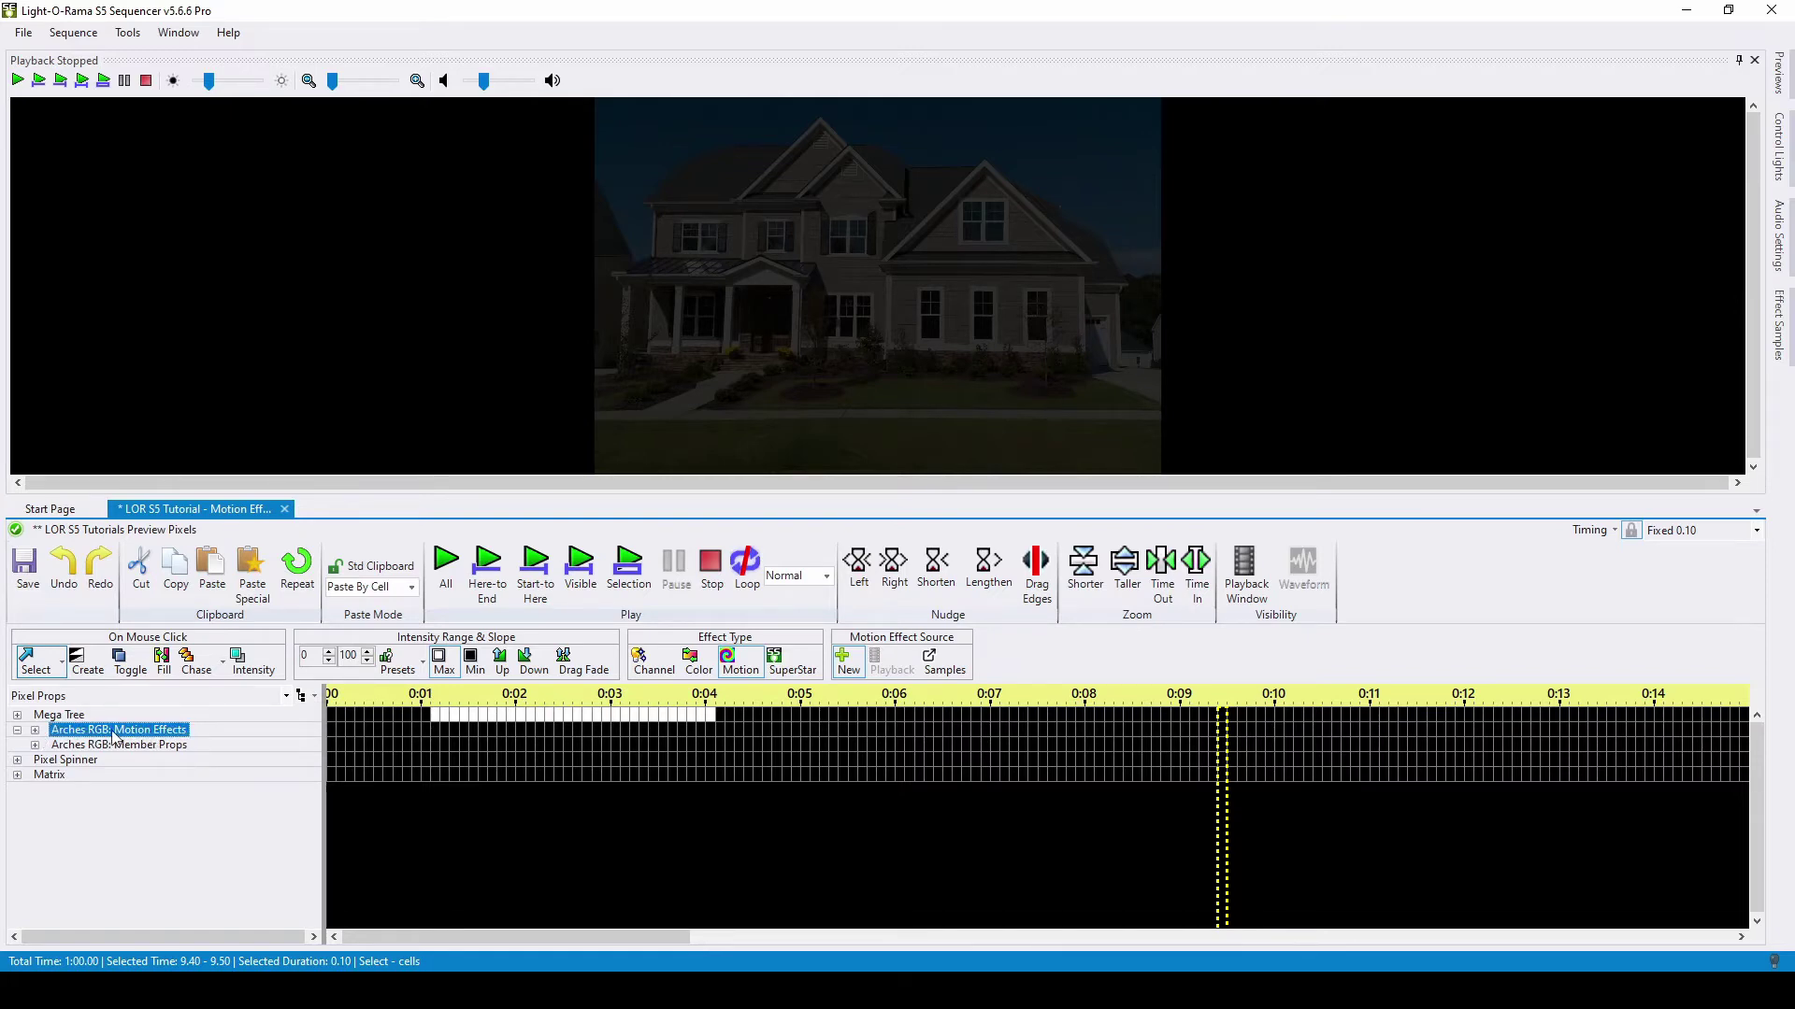
pyautogui.click(35, 730)
pyautogui.click(141, 745)
# Expand the Arches RGB Member Props to list Arch RGB 1 and Arch RGB 2.
pyautogui.click(121, 759)
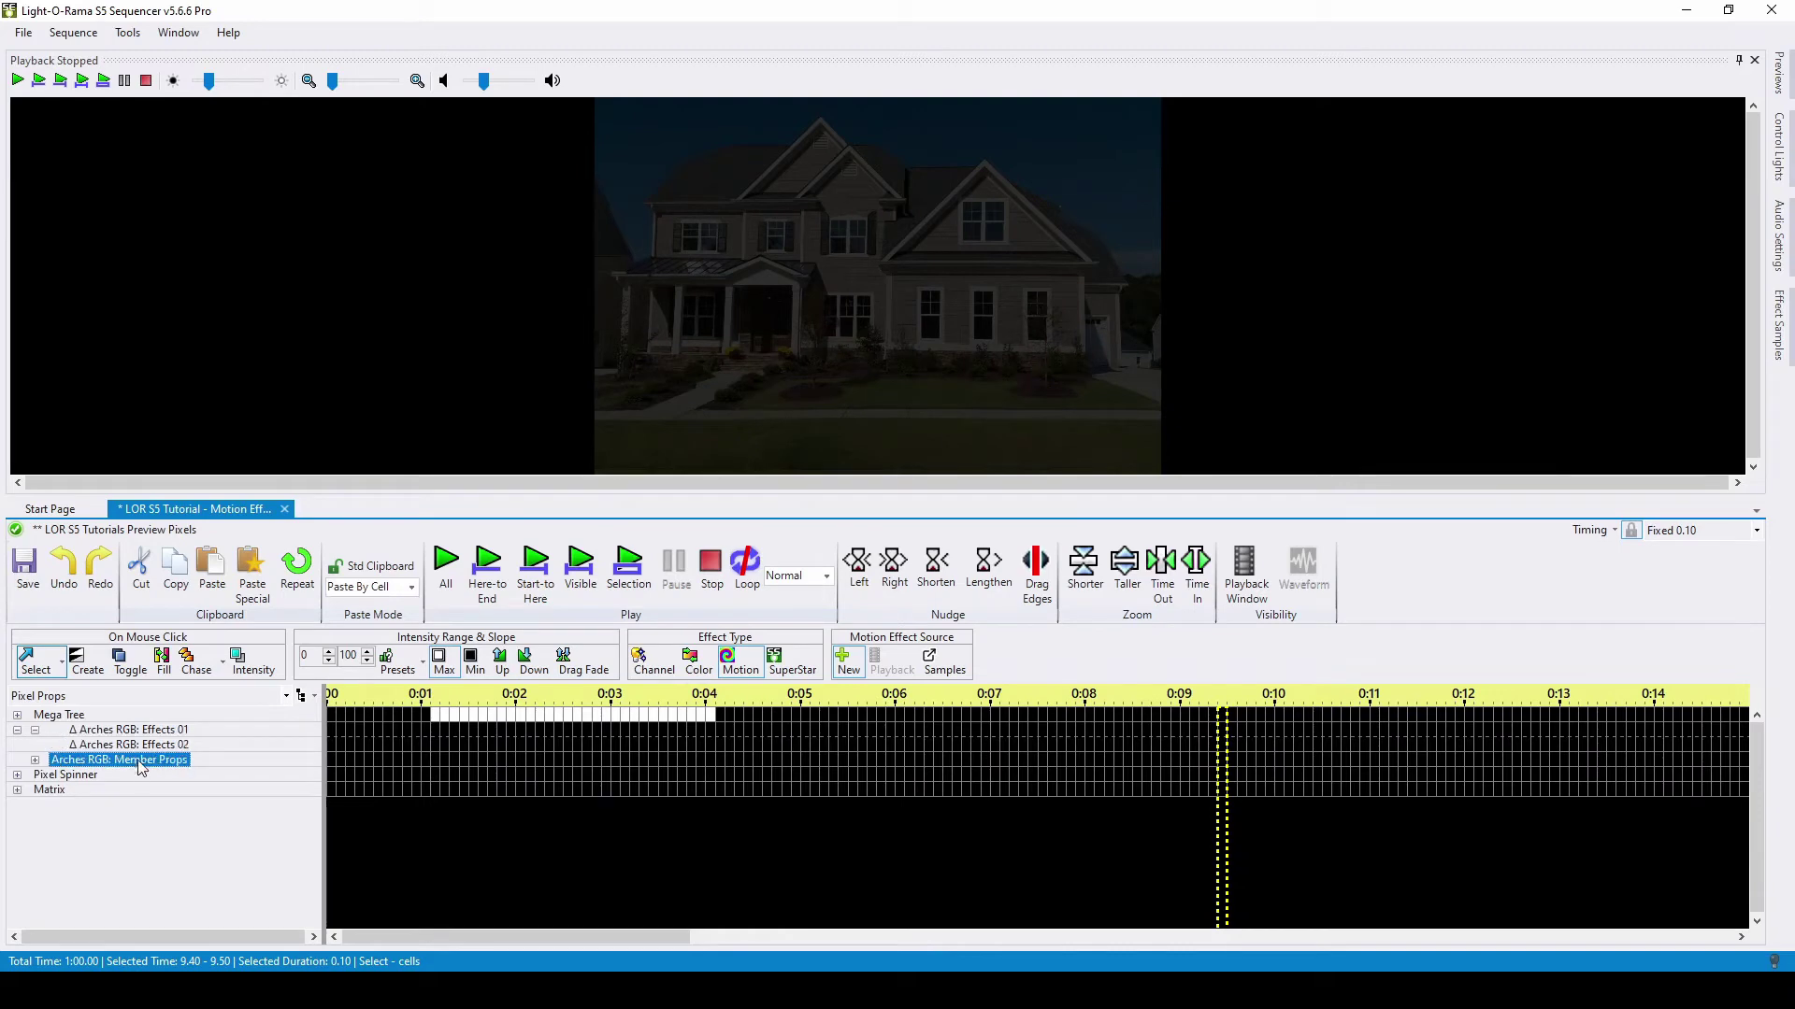
pyautogui.click(35, 761)
pyautogui.click(35, 761)
pyautogui.click(35, 761)
pyautogui.click(34, 760)
pyautogui.rightClick(136, 767)
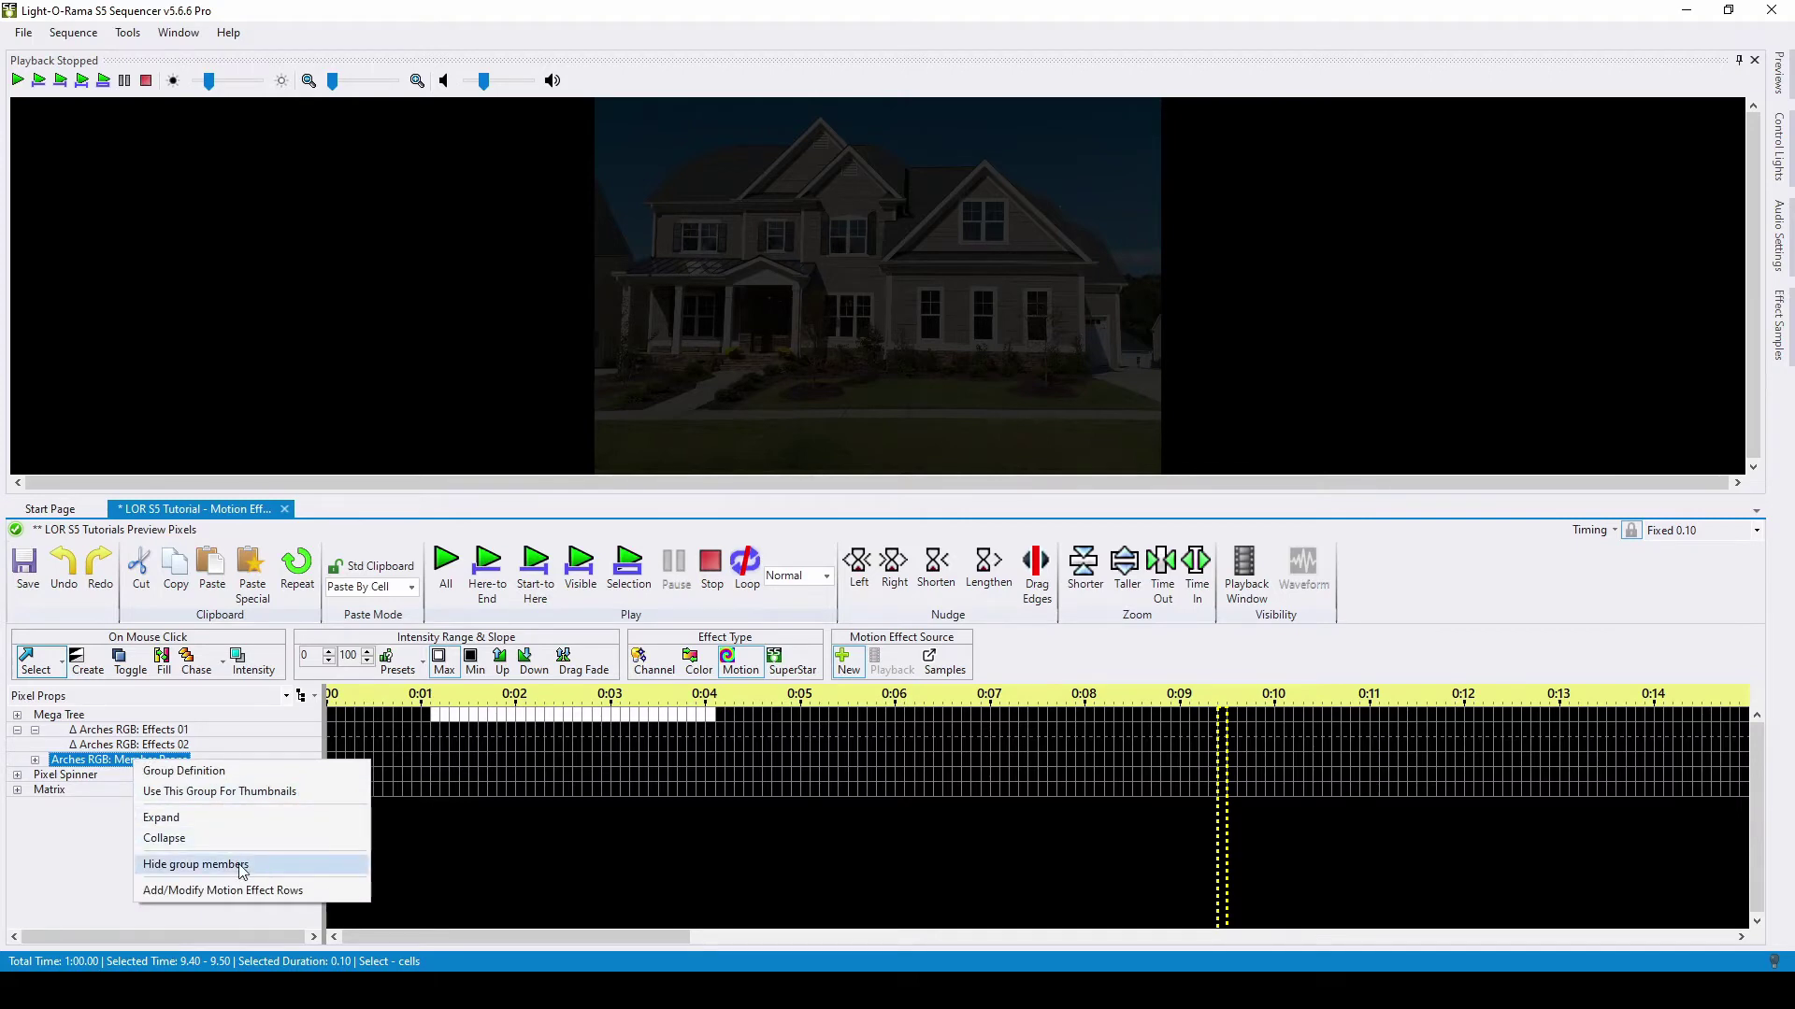
pyautogui.click(106, 838)
pyautogui.click(113, 760)
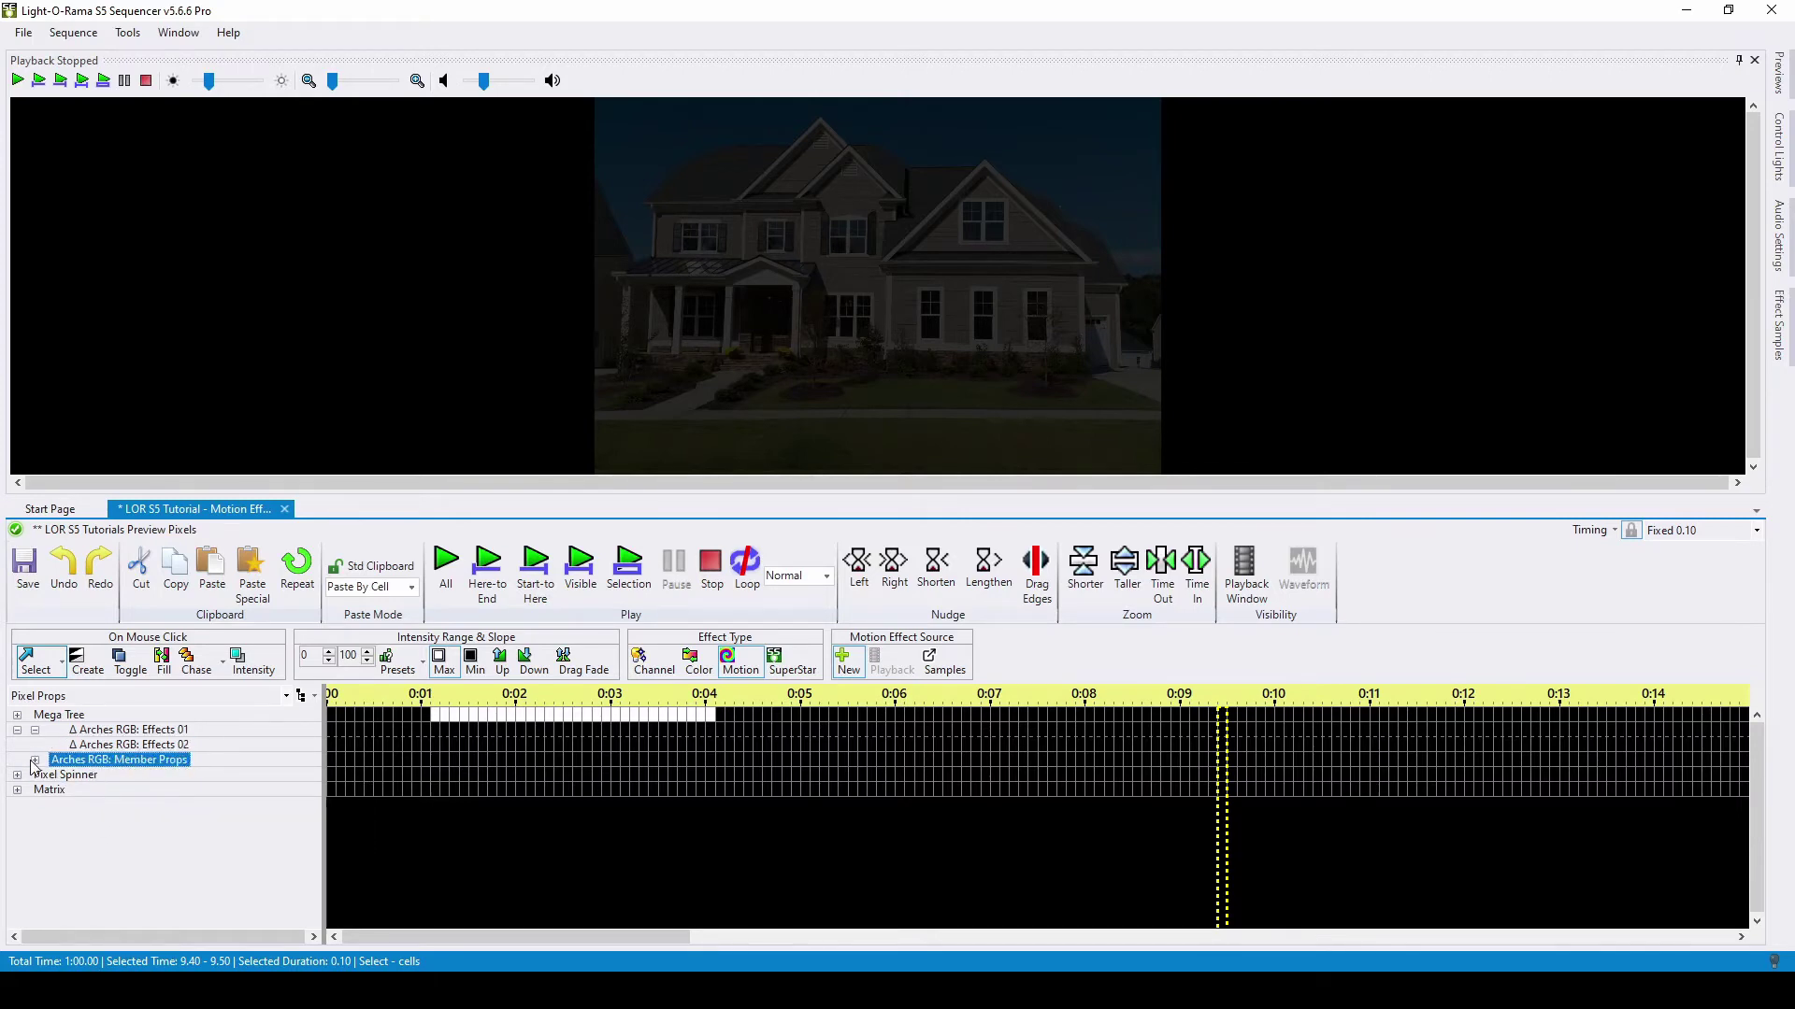
pyautogui.click(35, 760)
pyautogui.rightClick(142, 762)
# Subdivide Arch RGB 1 into 2 columns named Half 1 and Half 2, with no suffix, and save.
pyautogui.click(208, 891)
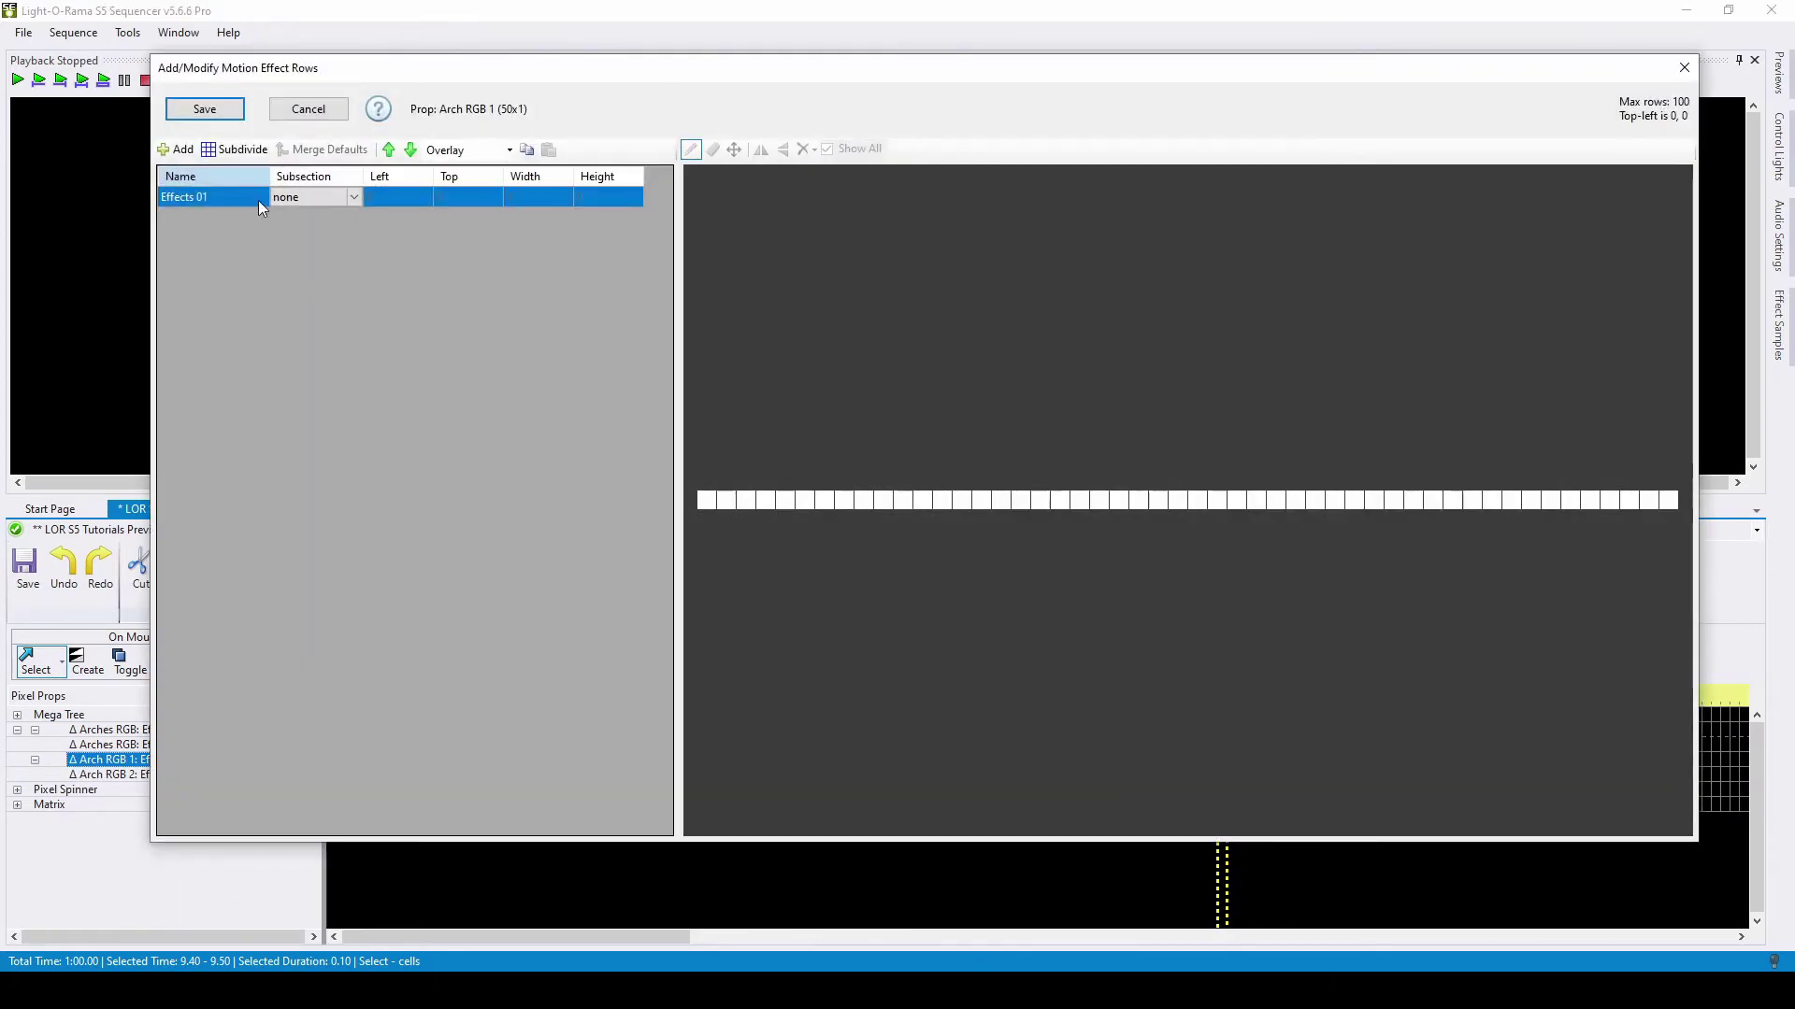
pyautogui.click(235, 150)
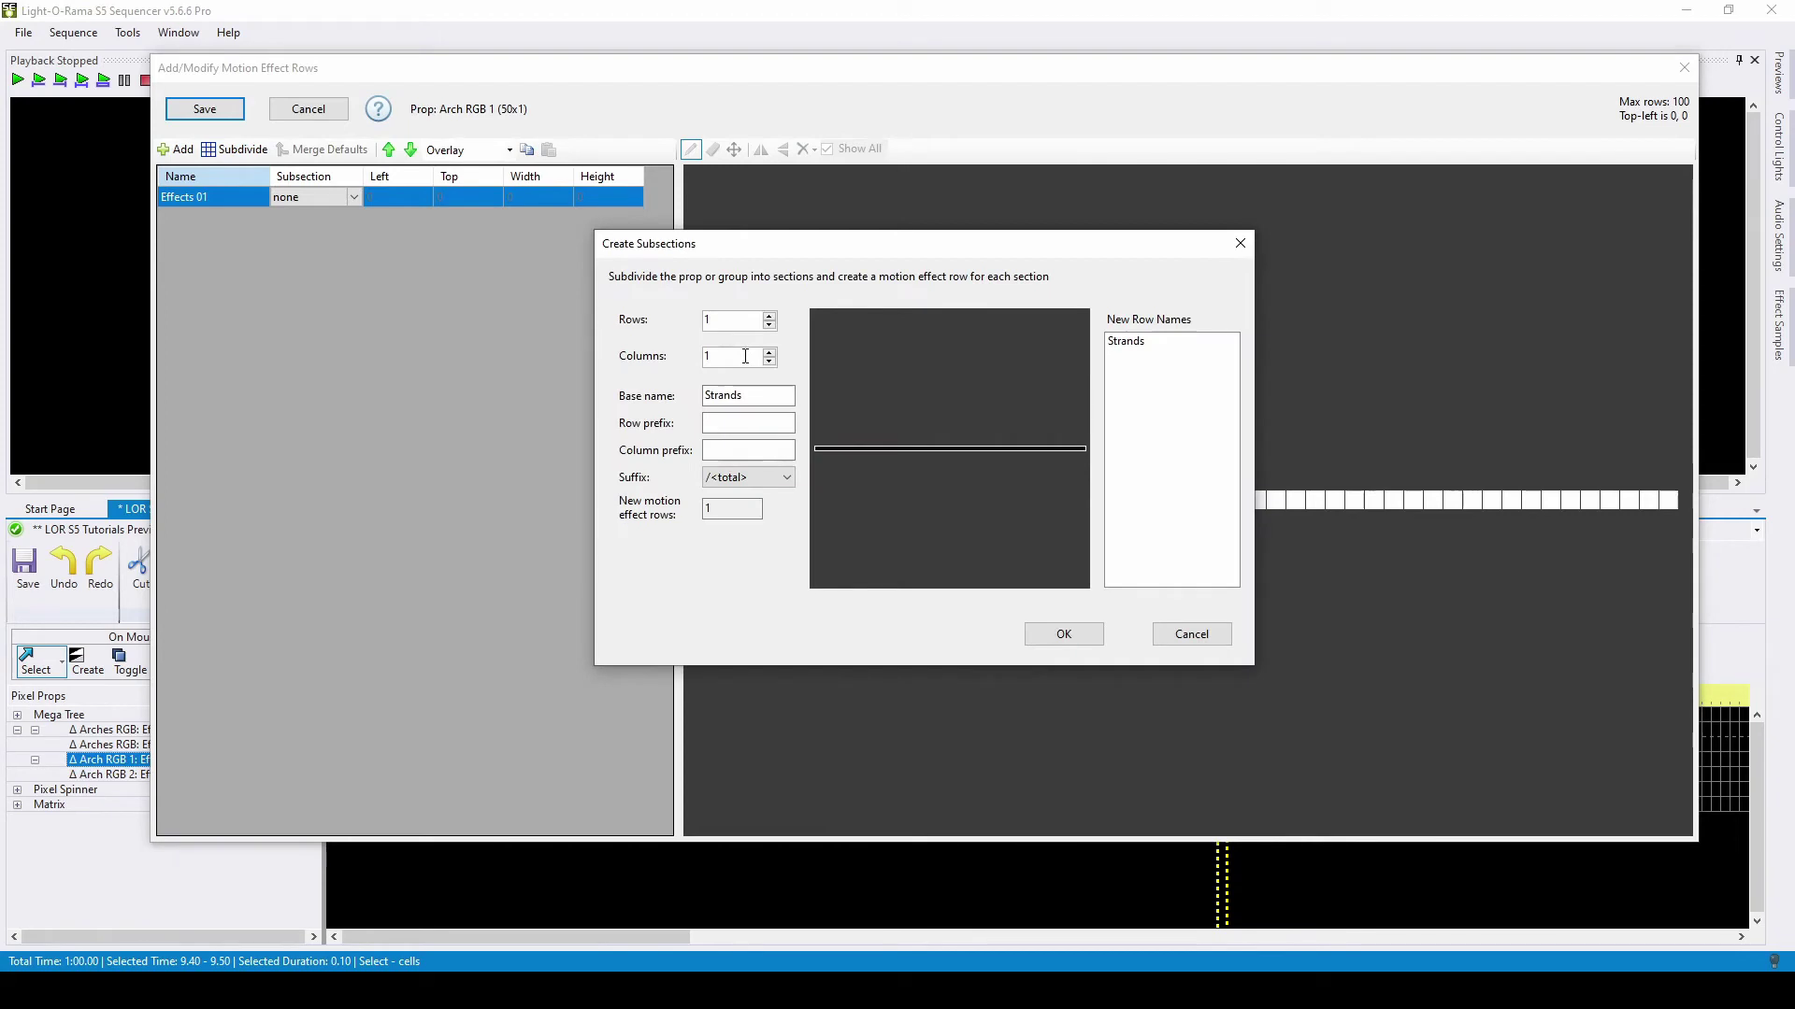
pyautogui.moveTo(745, 356); pyautogui.dragTo(701, 356)
pyautogui.write('2')
pyautogui.doubleClick(738, 395)
pyautogui.write('Ha')
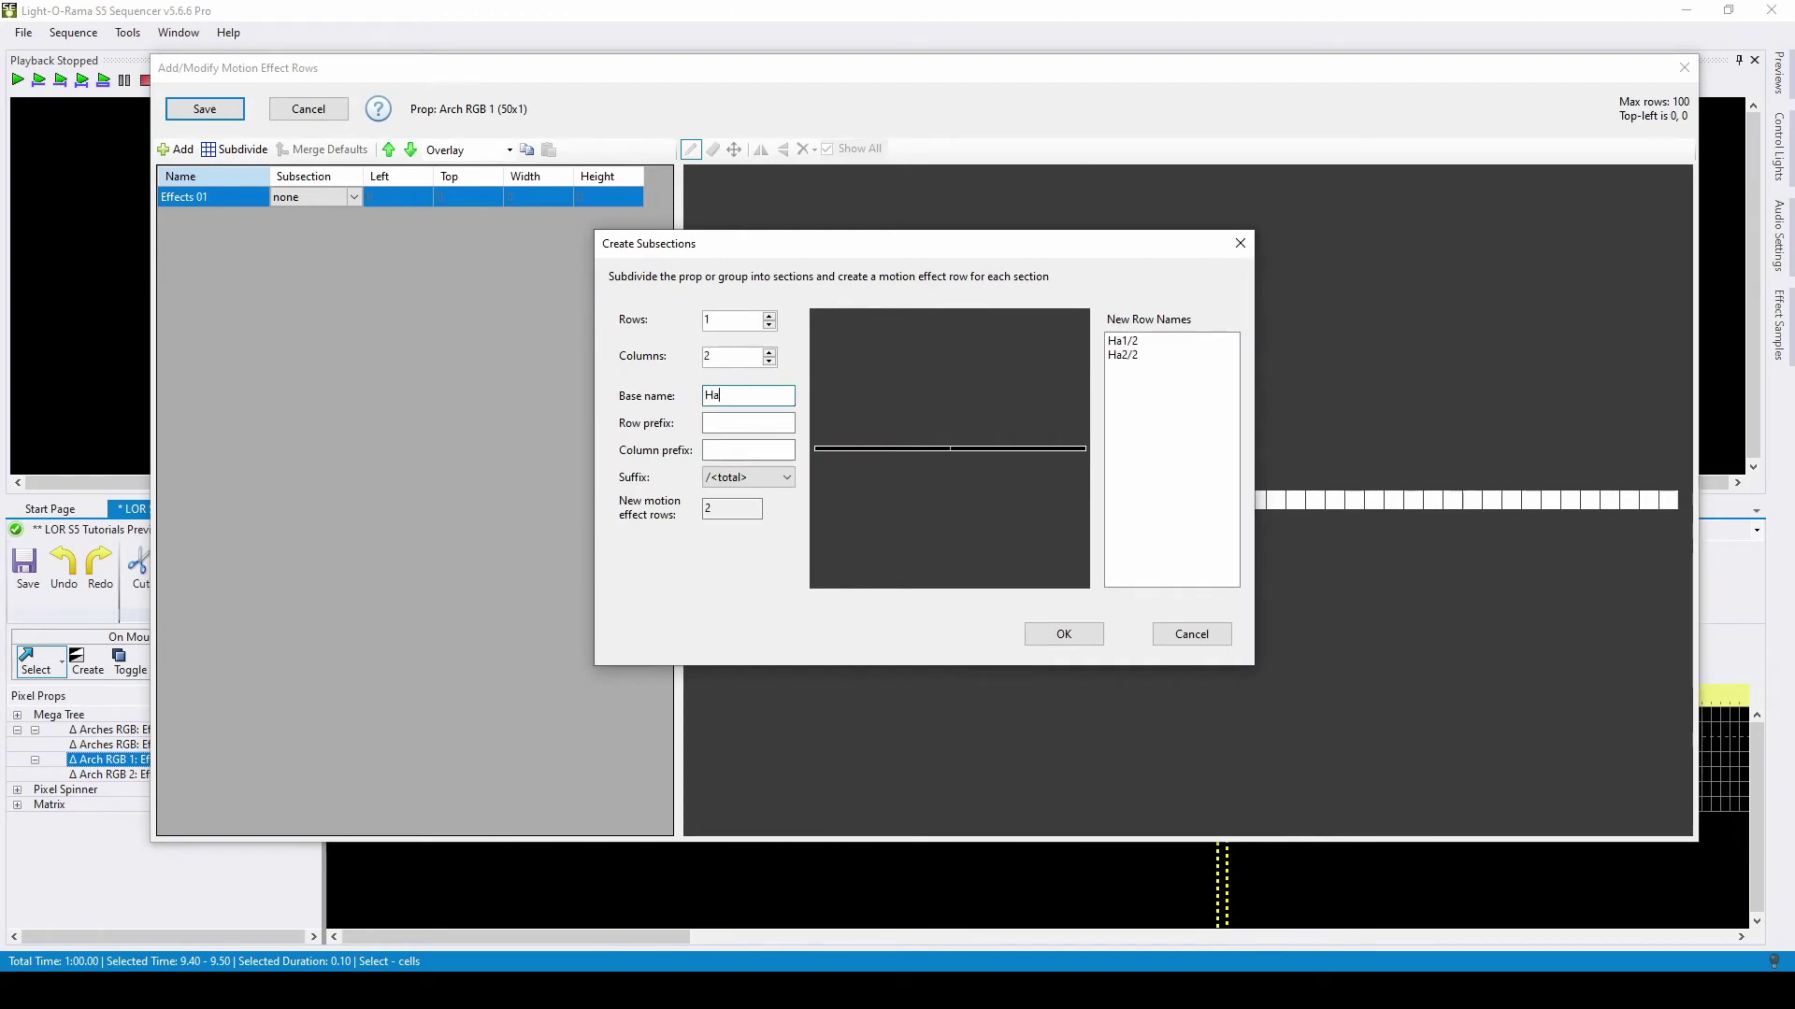
pyautogui.write('lf')
pyautogui.click(748, 478)
pyautogui.click(749, 498)
pyautogui.click(1071, 635)
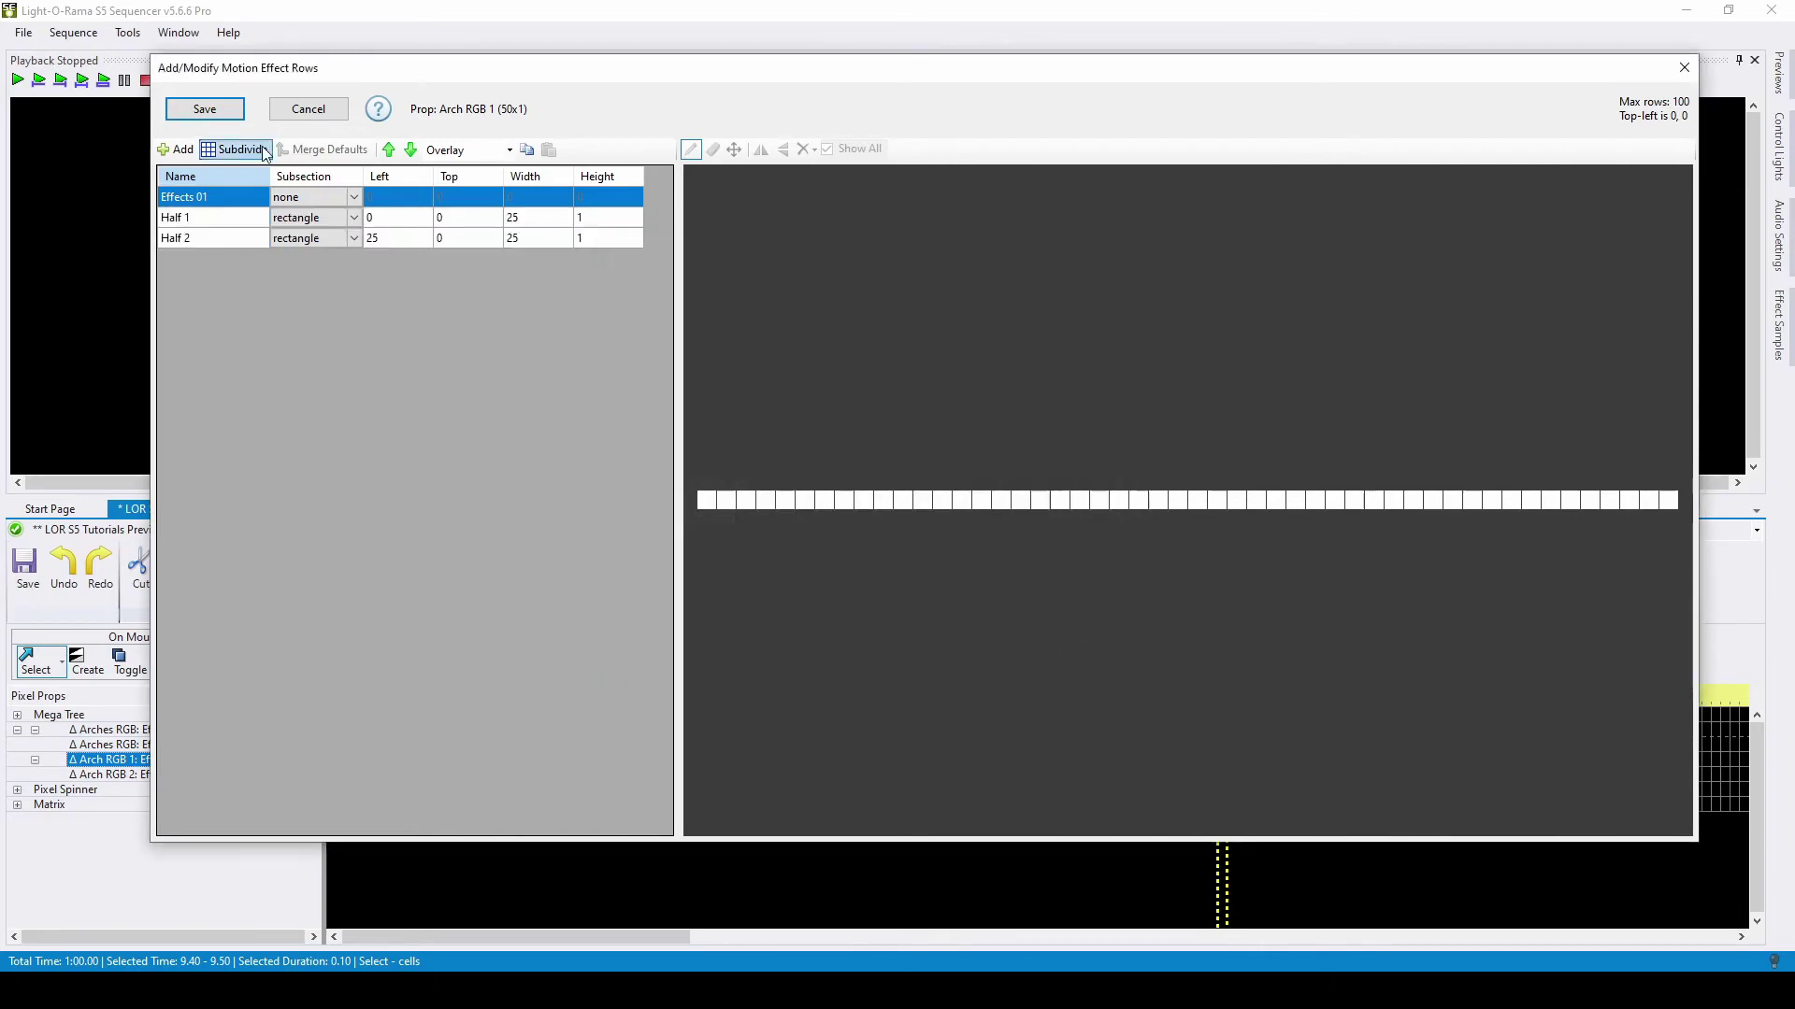
pyautogui.click(205, 108)
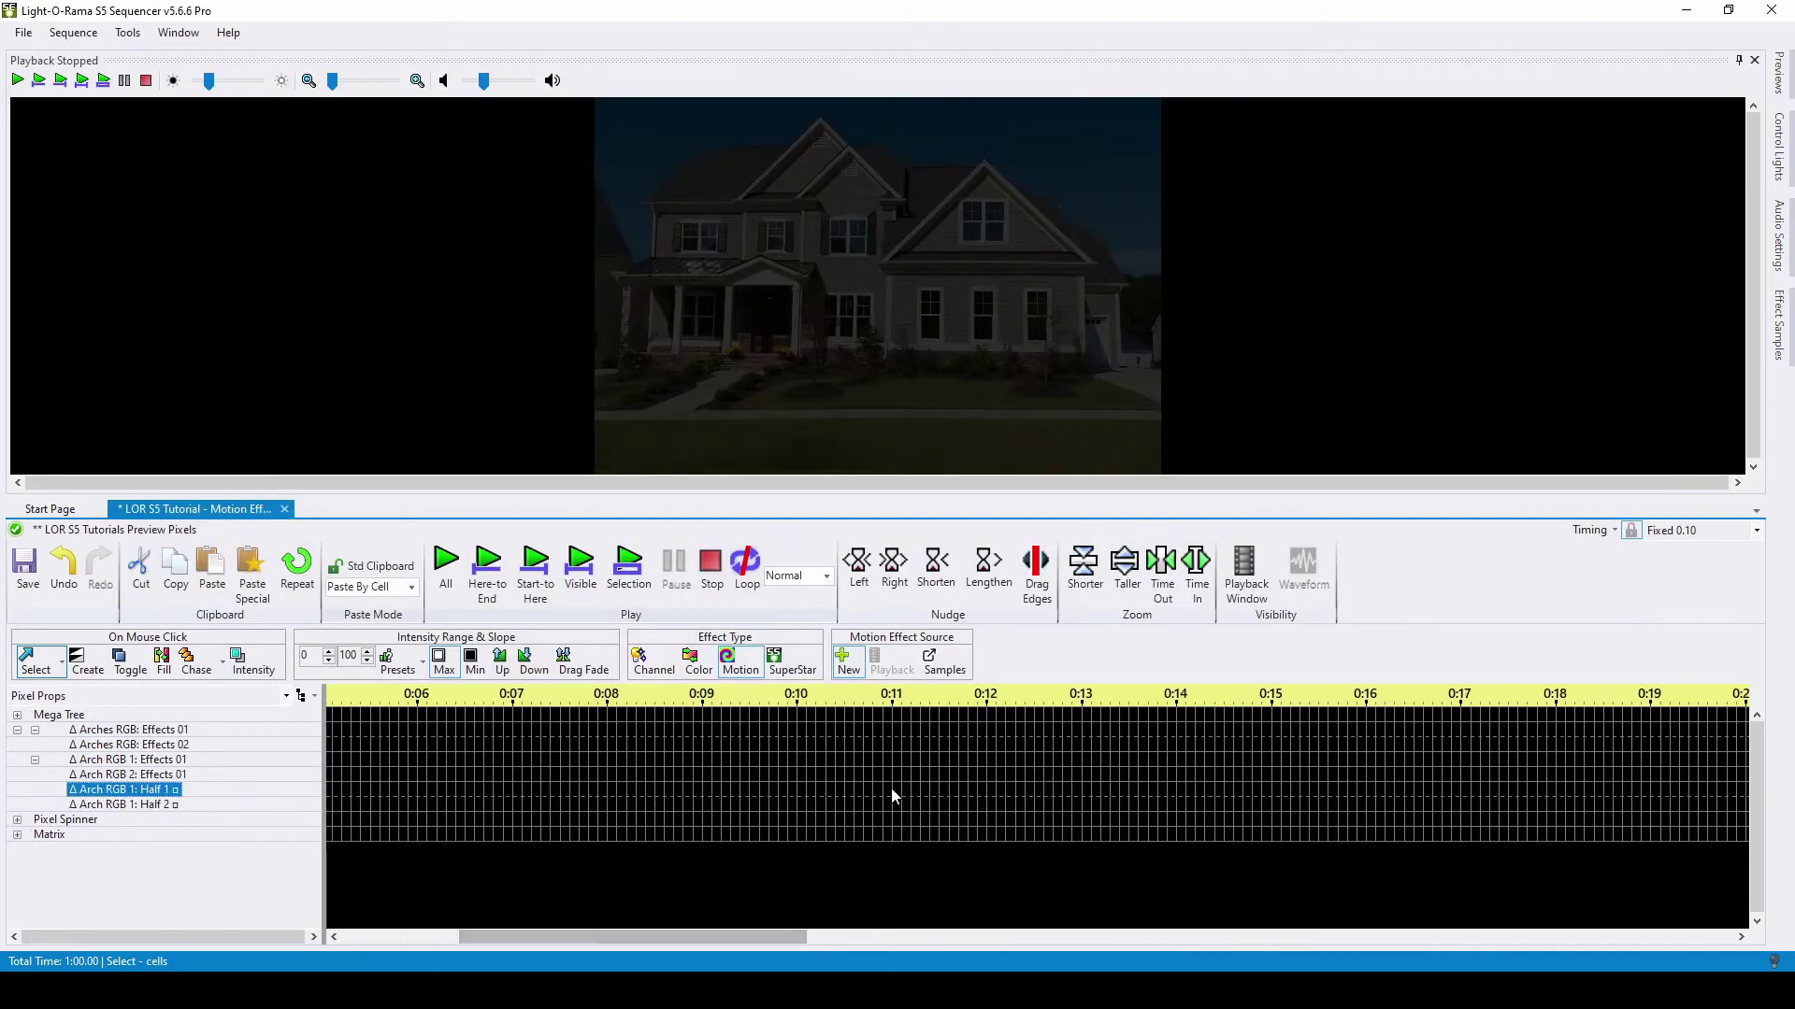
# Apply Single Block Normal moving right to Half 1 from 10.90–12.90 s and play it back.
pyautogui.moveTo(884, 789); pyautogui.dragTo(1073, 793)
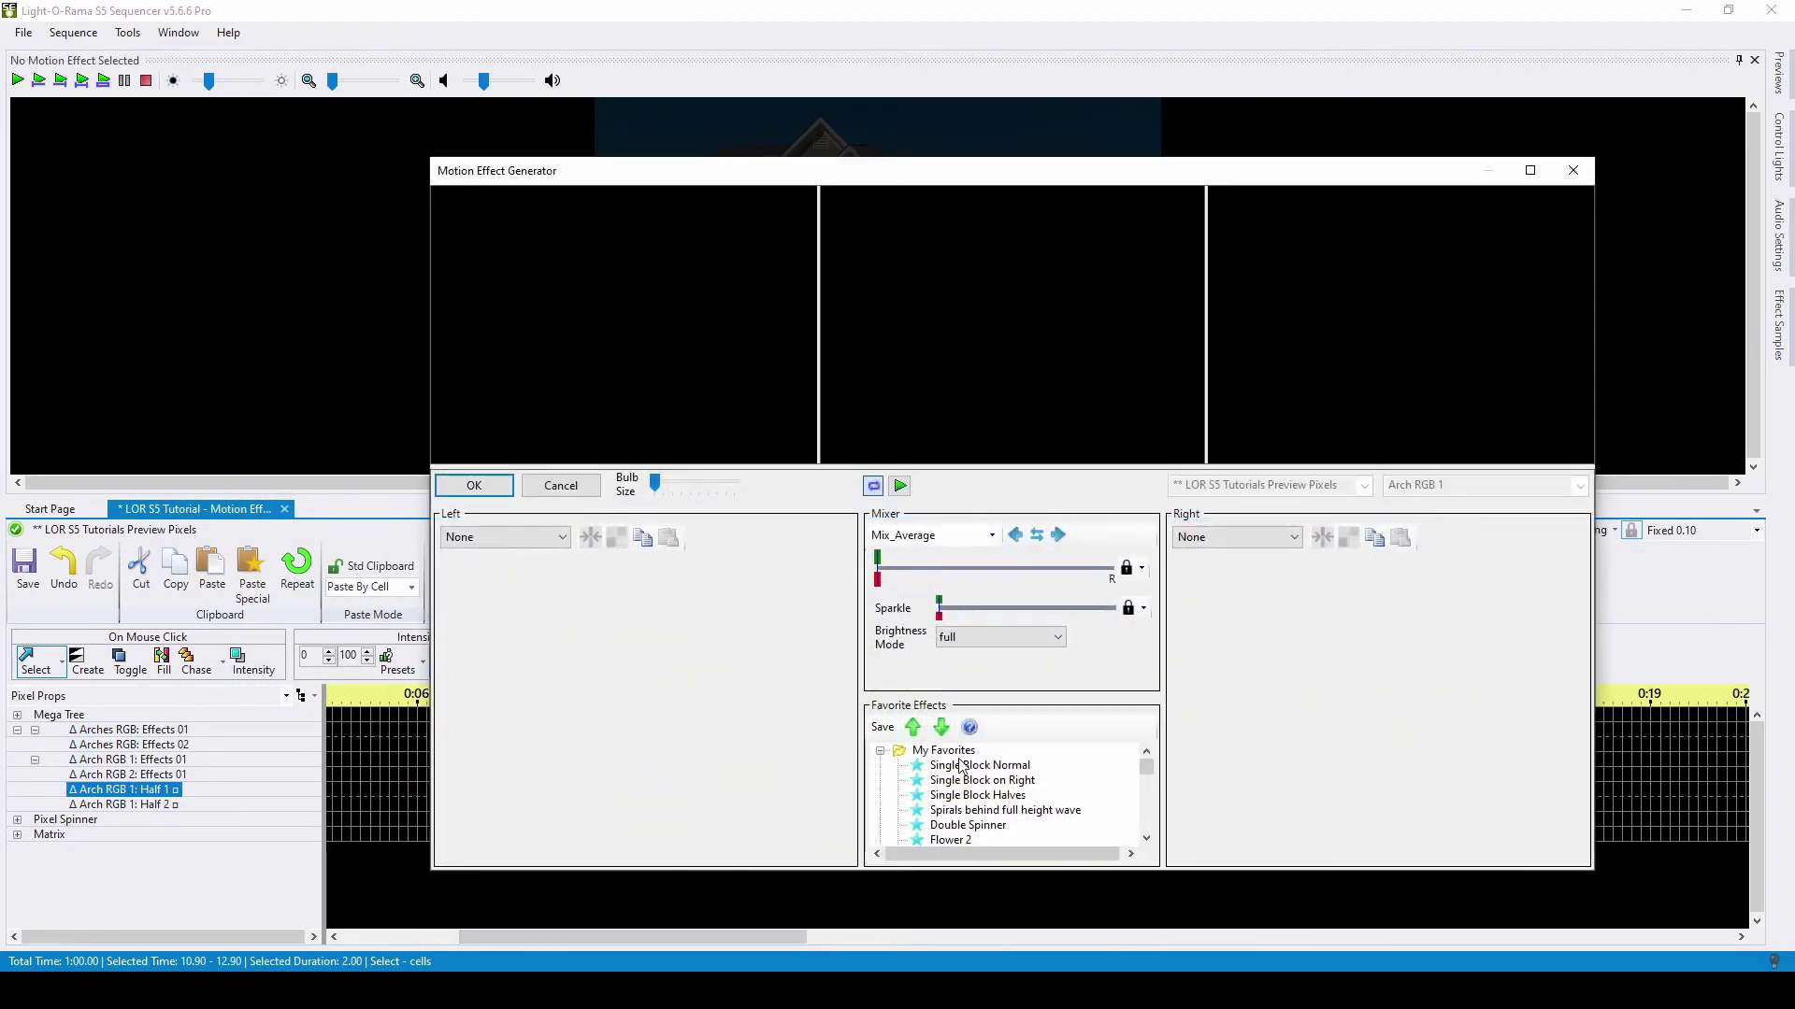
pyautogui.click(960, 766)
pyautogui.click(568, 595)
pyautogui.click(552, 628)
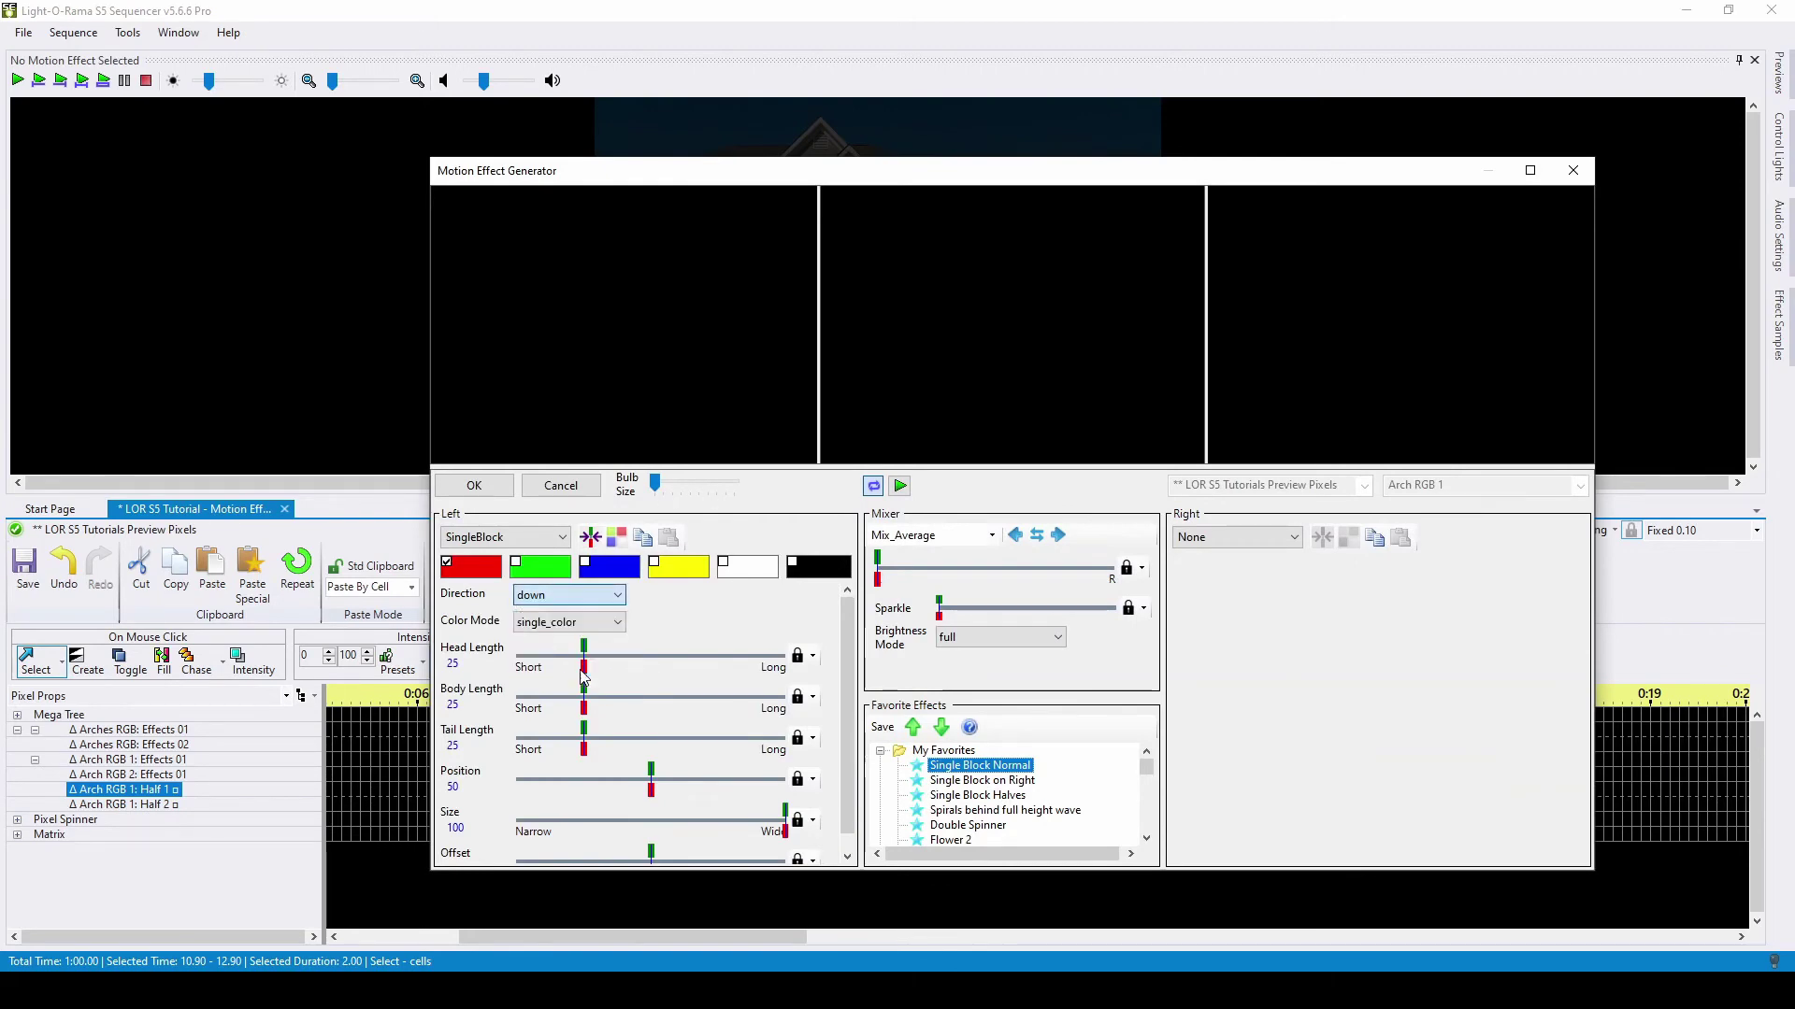
pyautogui.press('Down')
pyautogui.press('Down')
pyautogui.click(474, 485)
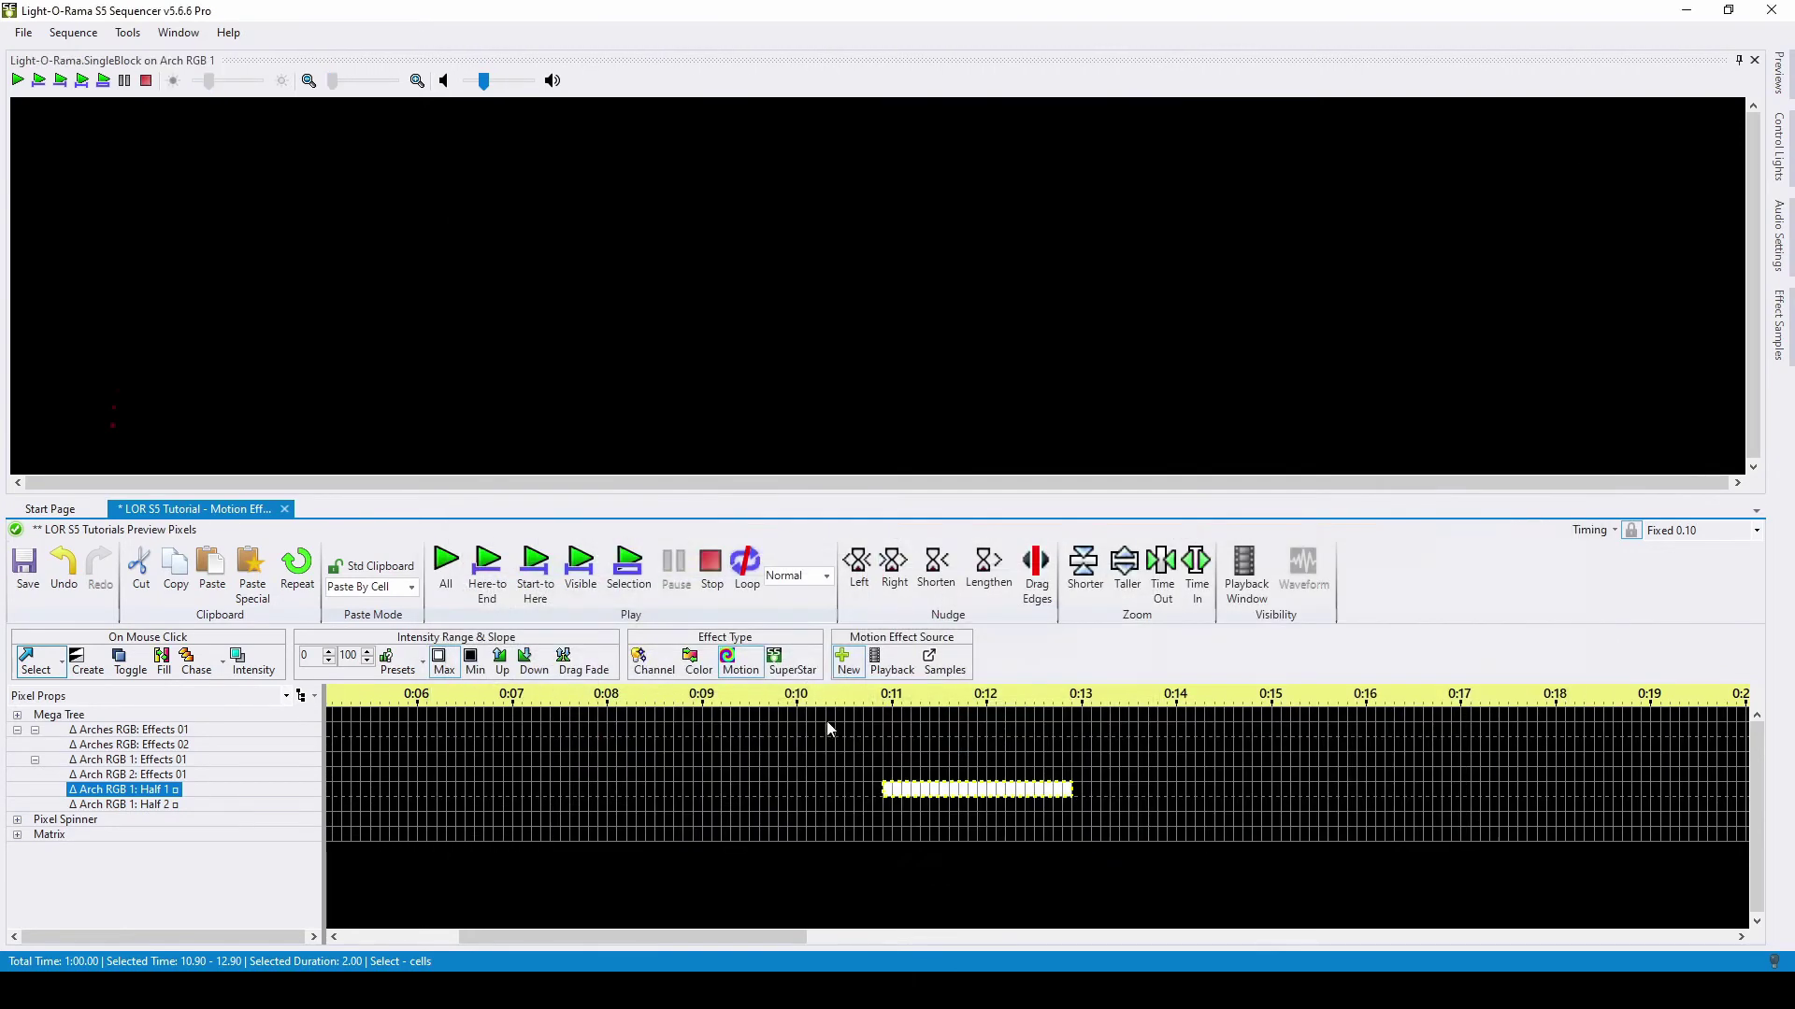
pyautogui.click(850, 806)
pyautogui.press('space')
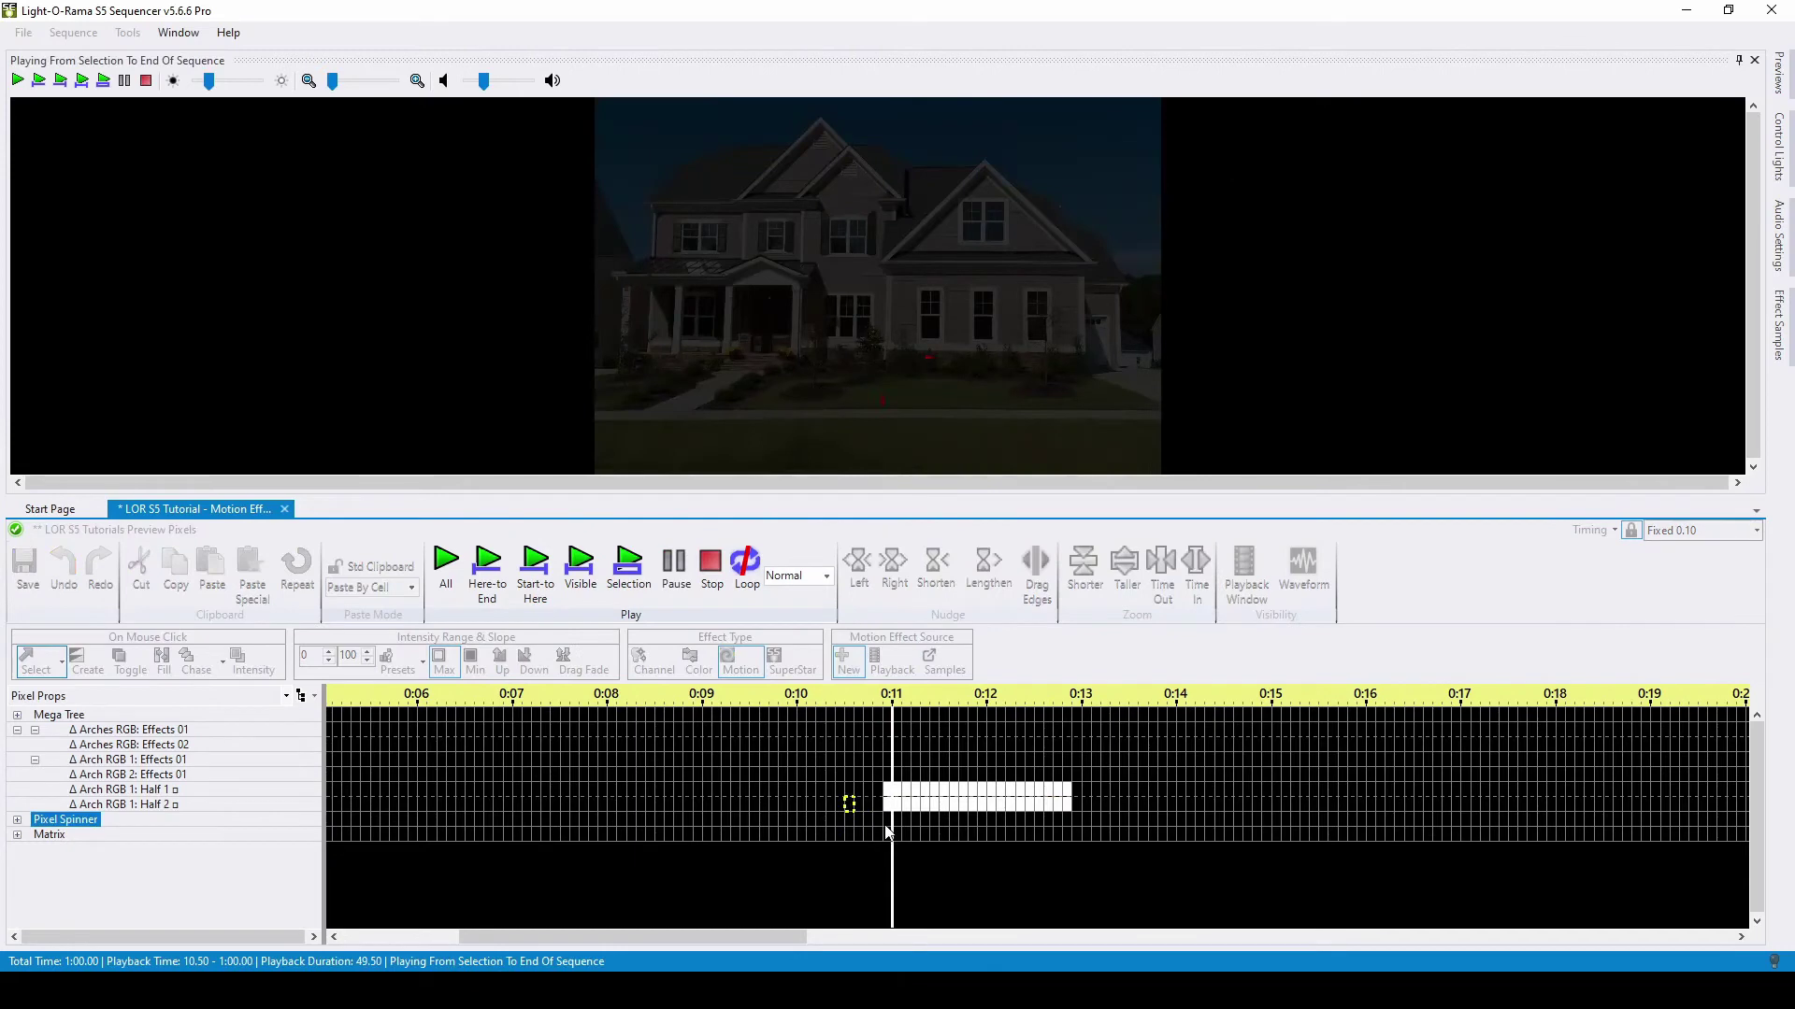
pyautogui.press('space')
pyautogui.click(23, 729)
# Expand the Pixel Spinner and its Member Props to list the spoke and ring rows.
pyautogui.click(18, 730)
pyautogui.click(17, 744)
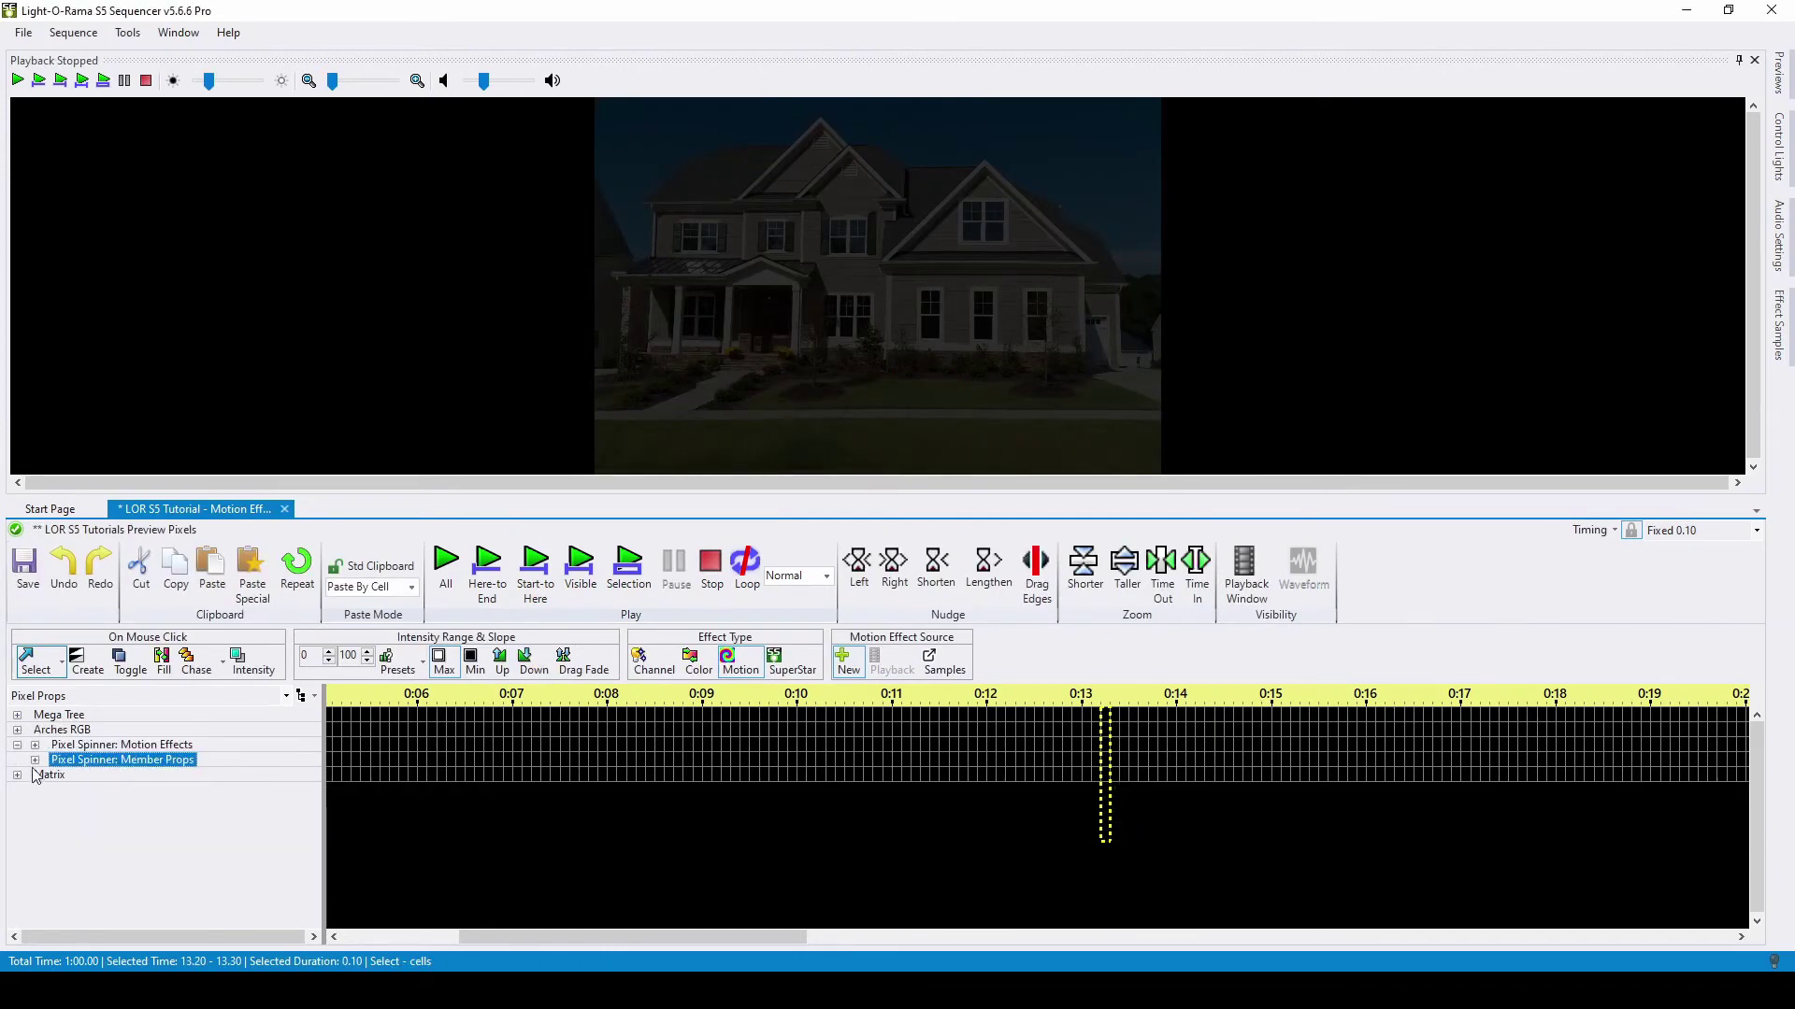
pyautogui.click(34, 760)
pyautogui.moveTo(584, 938); pyautogui.dragTo(789, 950)
# Review the Spoke rows in the spinner's motion effect row editor and save them unchanged.
pyautogui.rightClick(240, 775)
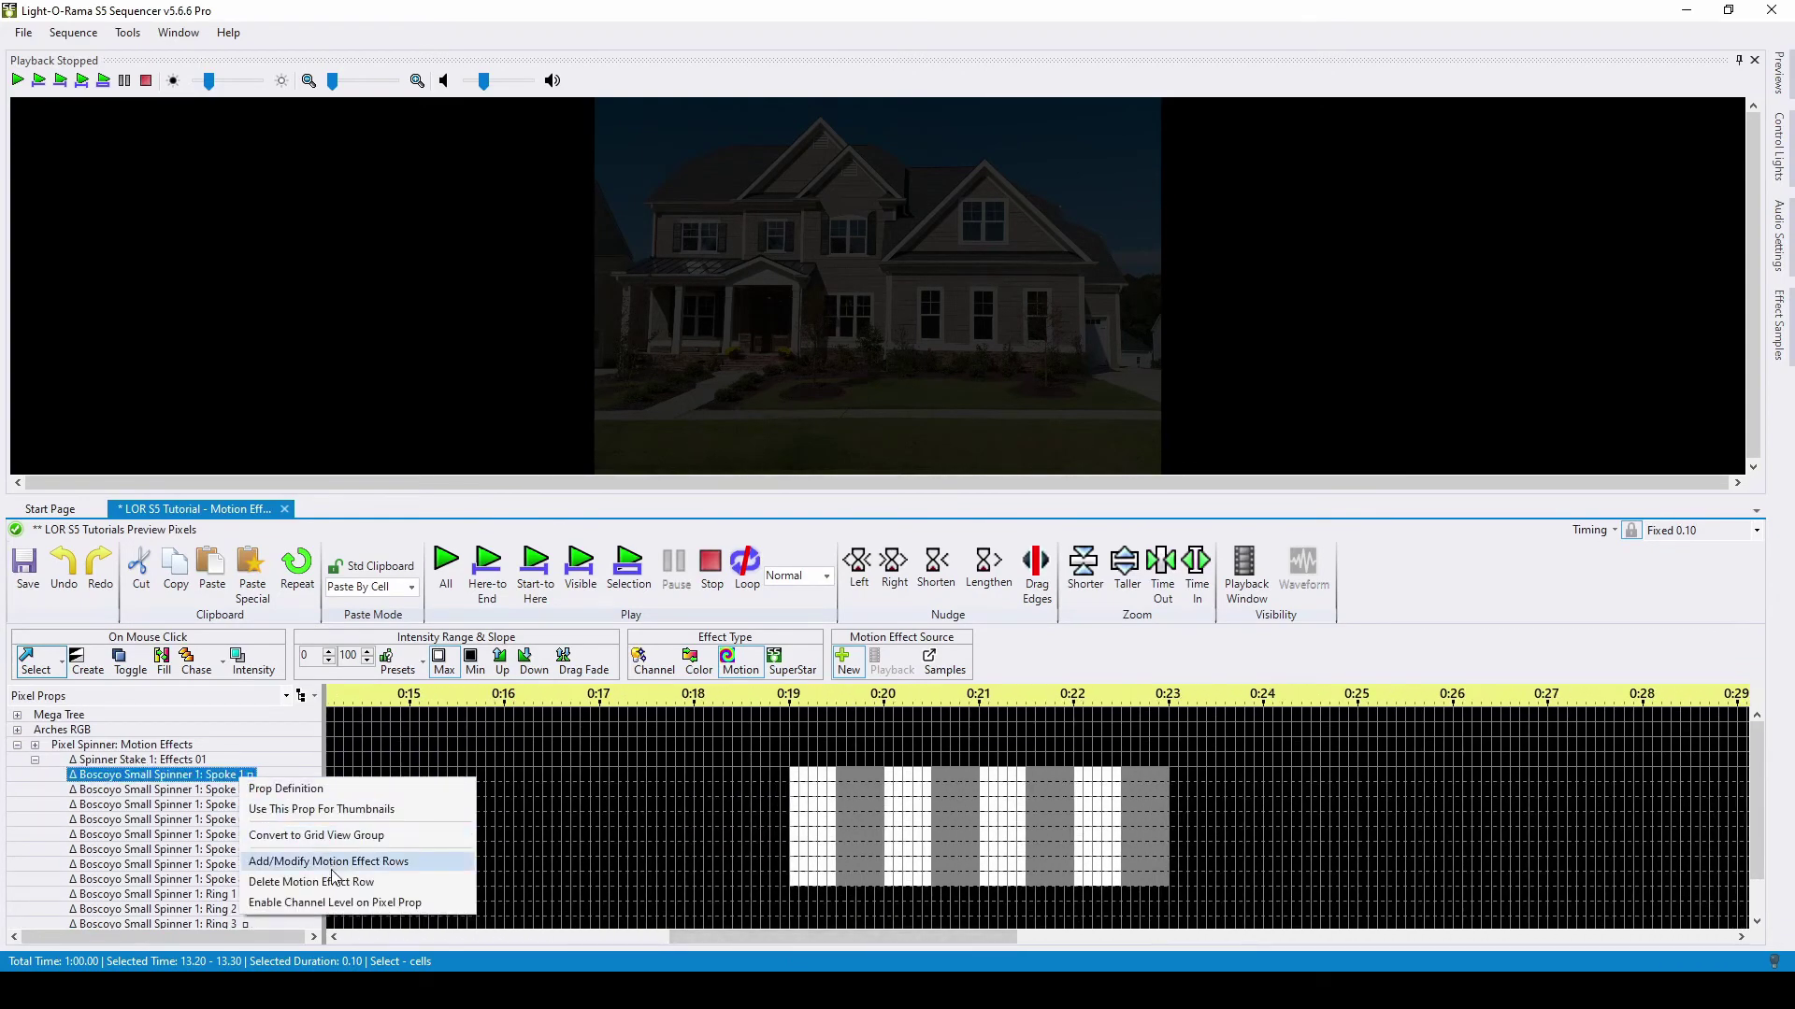
pyautogui.click(335, 861)
pyautogui.press('Down')
pyautogui.press('Down')
pyautogui.press('Down')
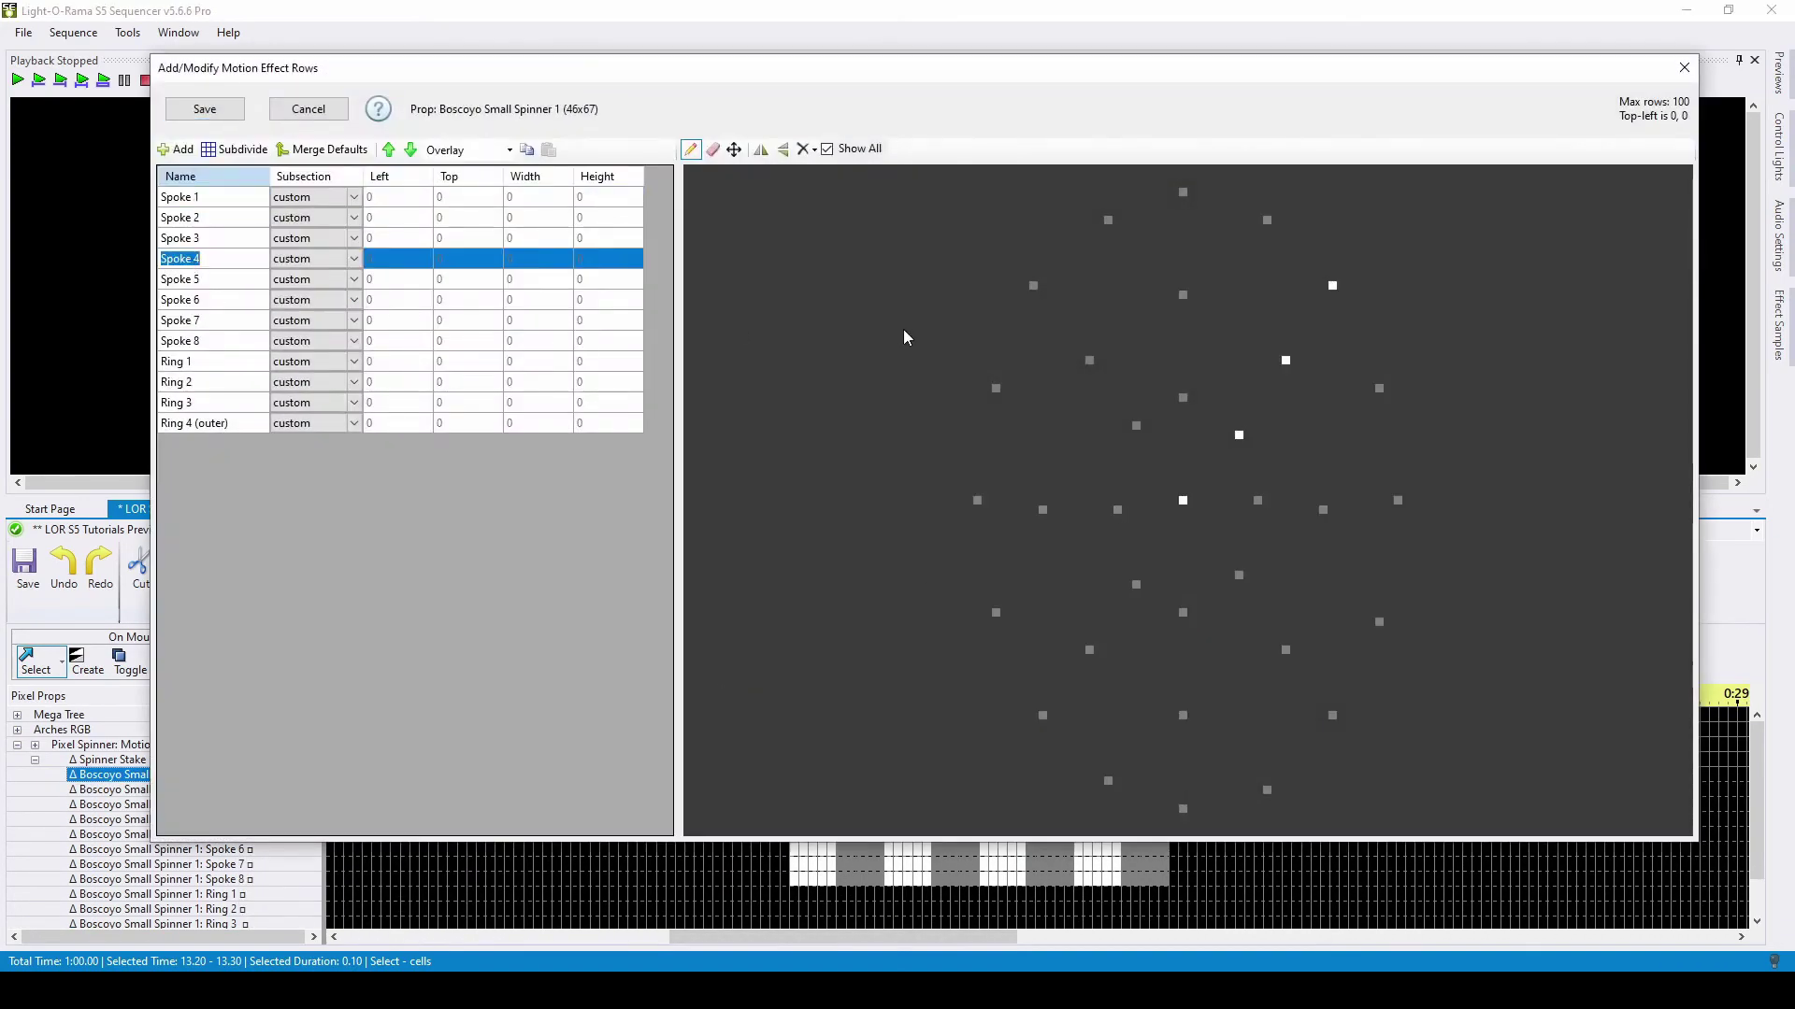
pyautogui.click(712, 149)
pyautogui.click(690, 149)
pyautogui.click(204, 108)
# Play the existing spinner effect from the Spoke 5 start point, then stop.
pyautogui.click(753, 832)
pyautogui.press('space')
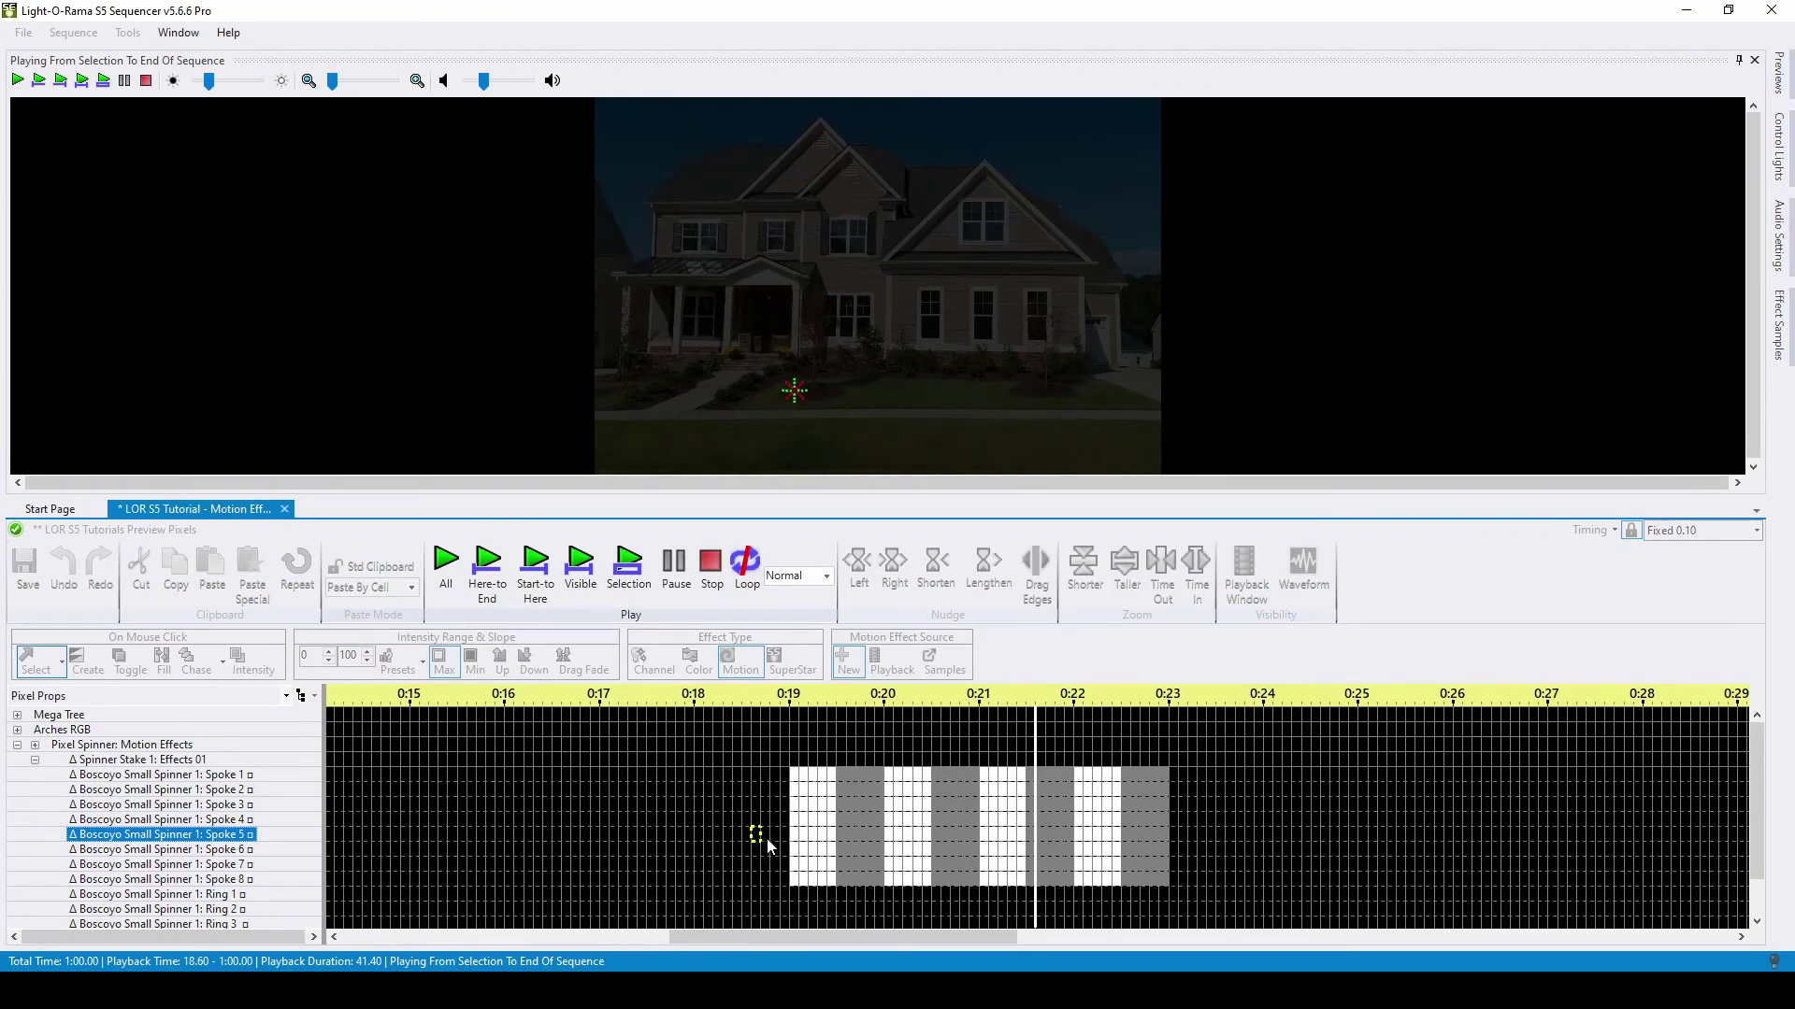
pyautogui.press('space')
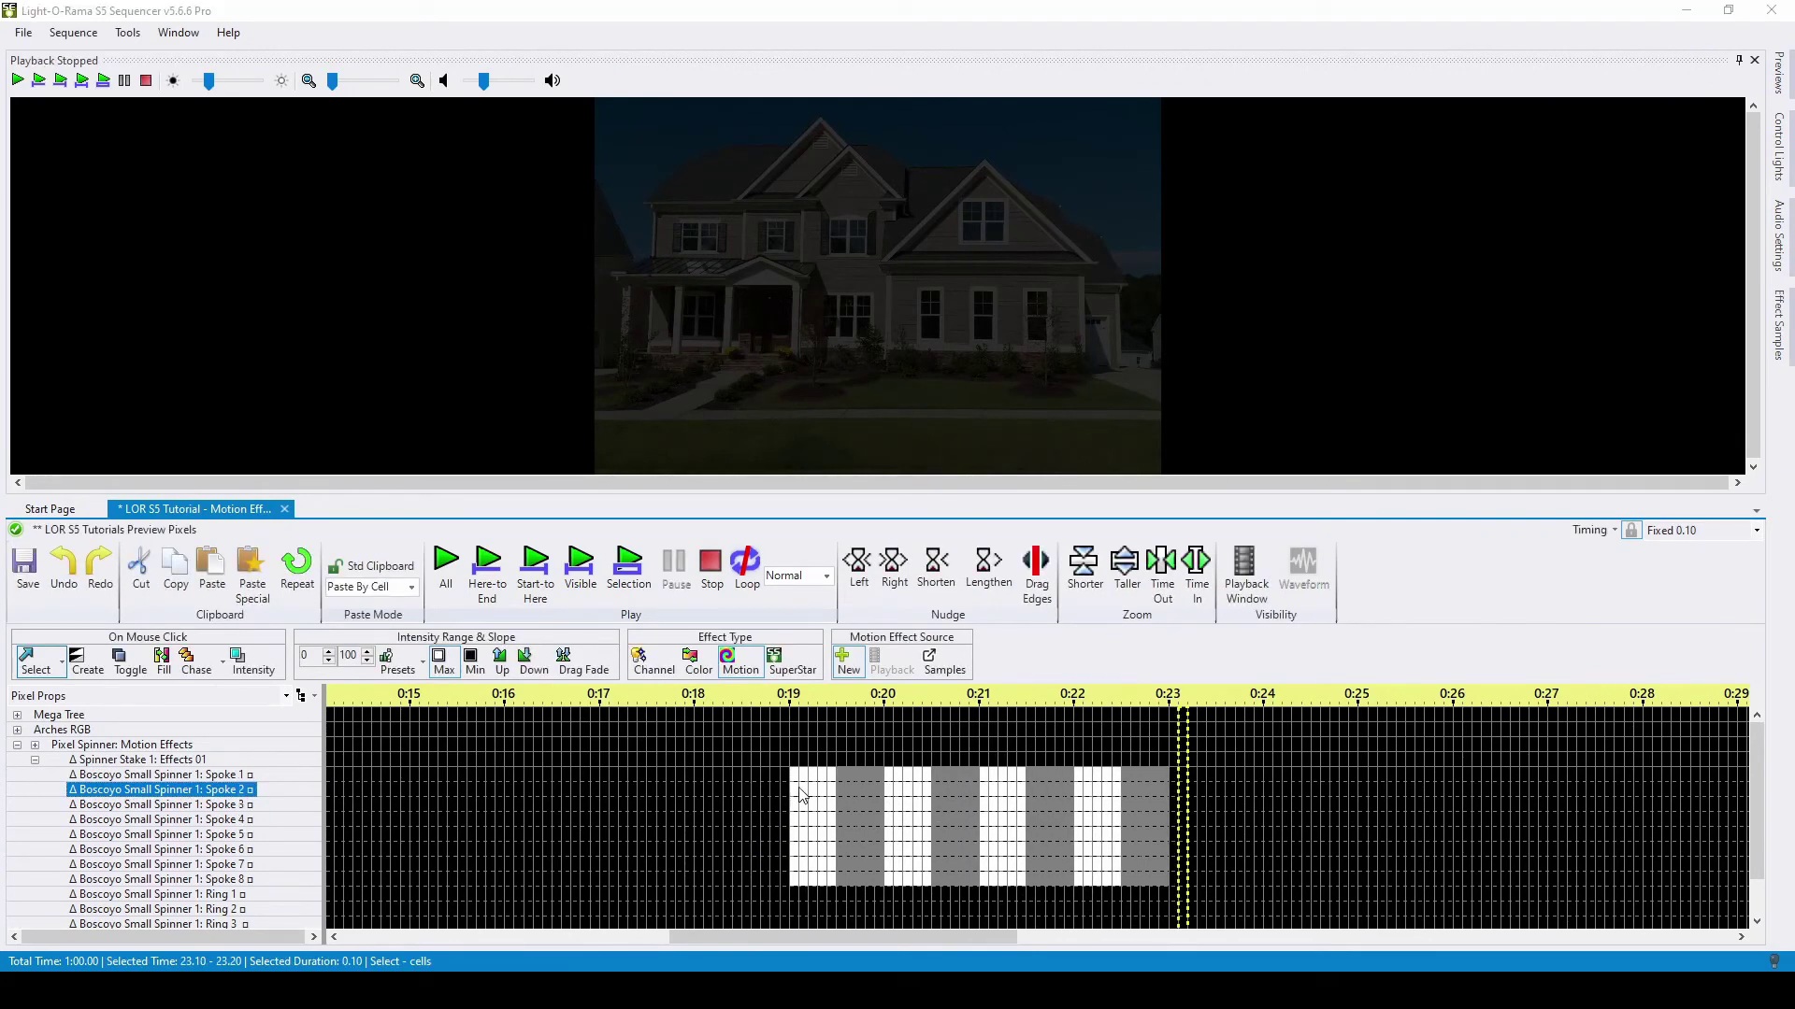
# Collapse the Pixel Spinner and open the Matrix's motion effect row editor.
pyautogui.click(18, 745)
pyautogui.moveTo(709, 938); pyautogui.dragTo(1120, 935)
pyautogui.rightClick(128, 775)
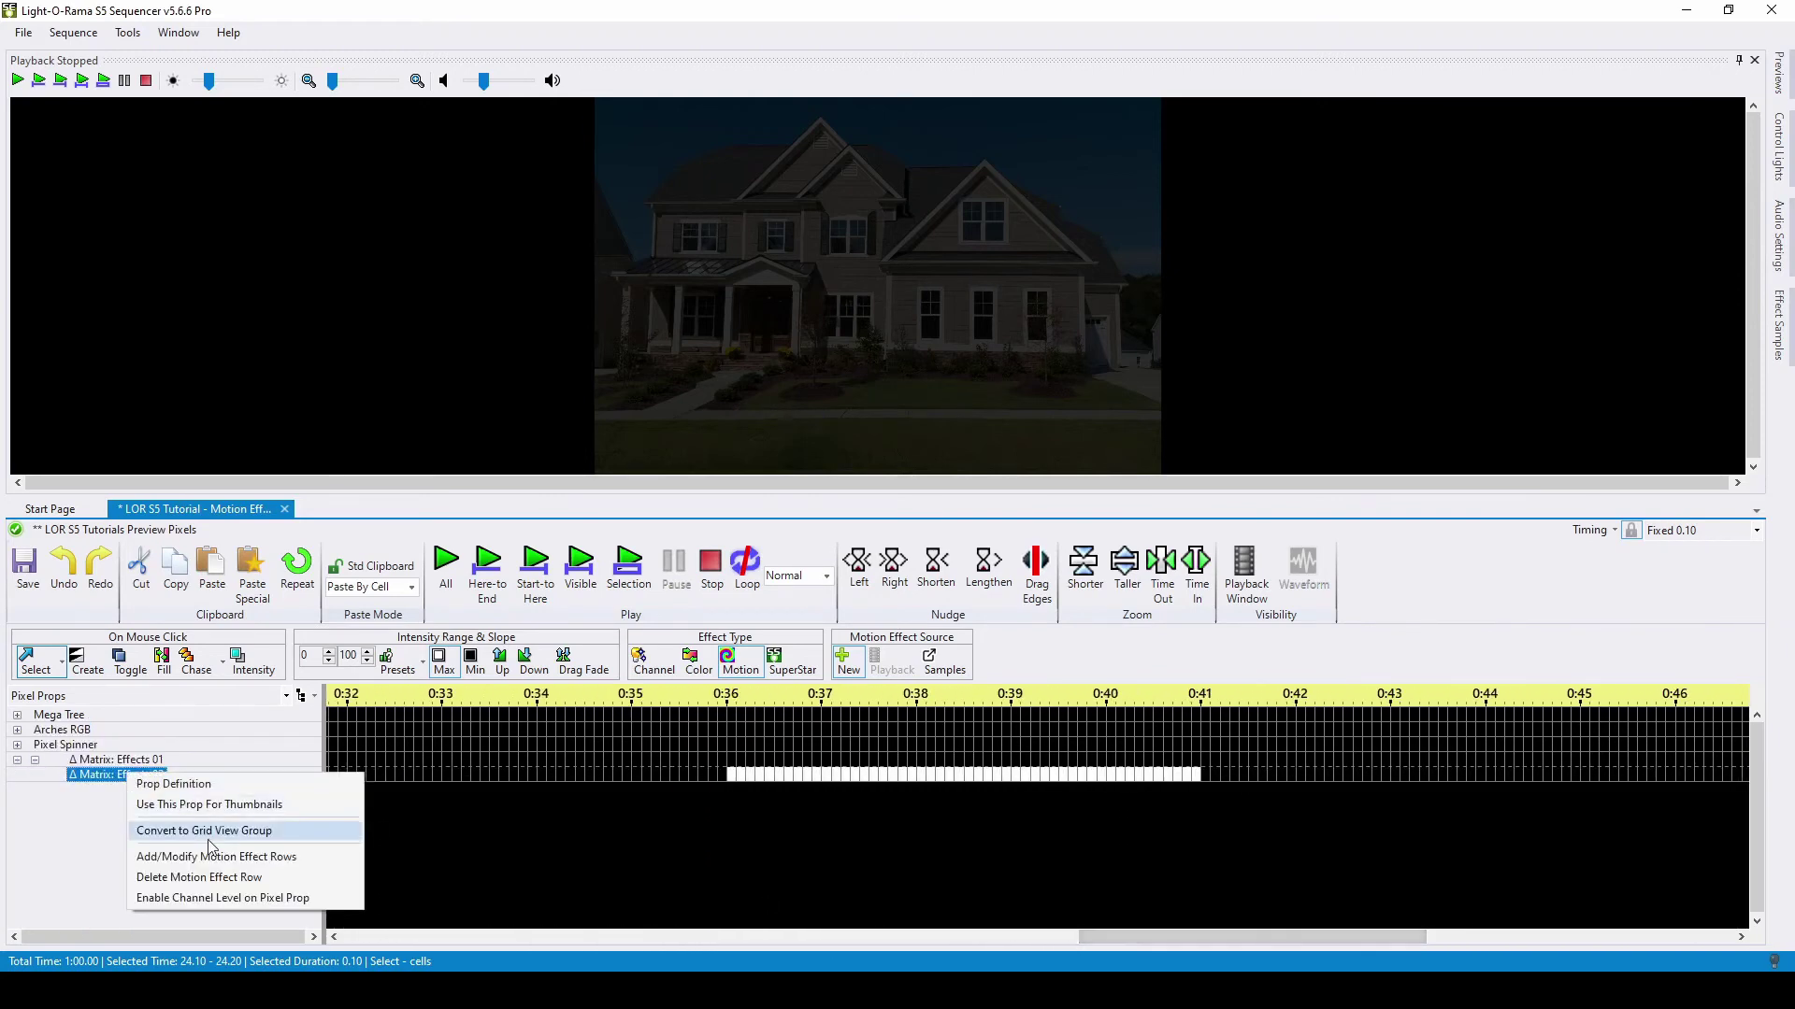
pyautogui.click(231, 858)
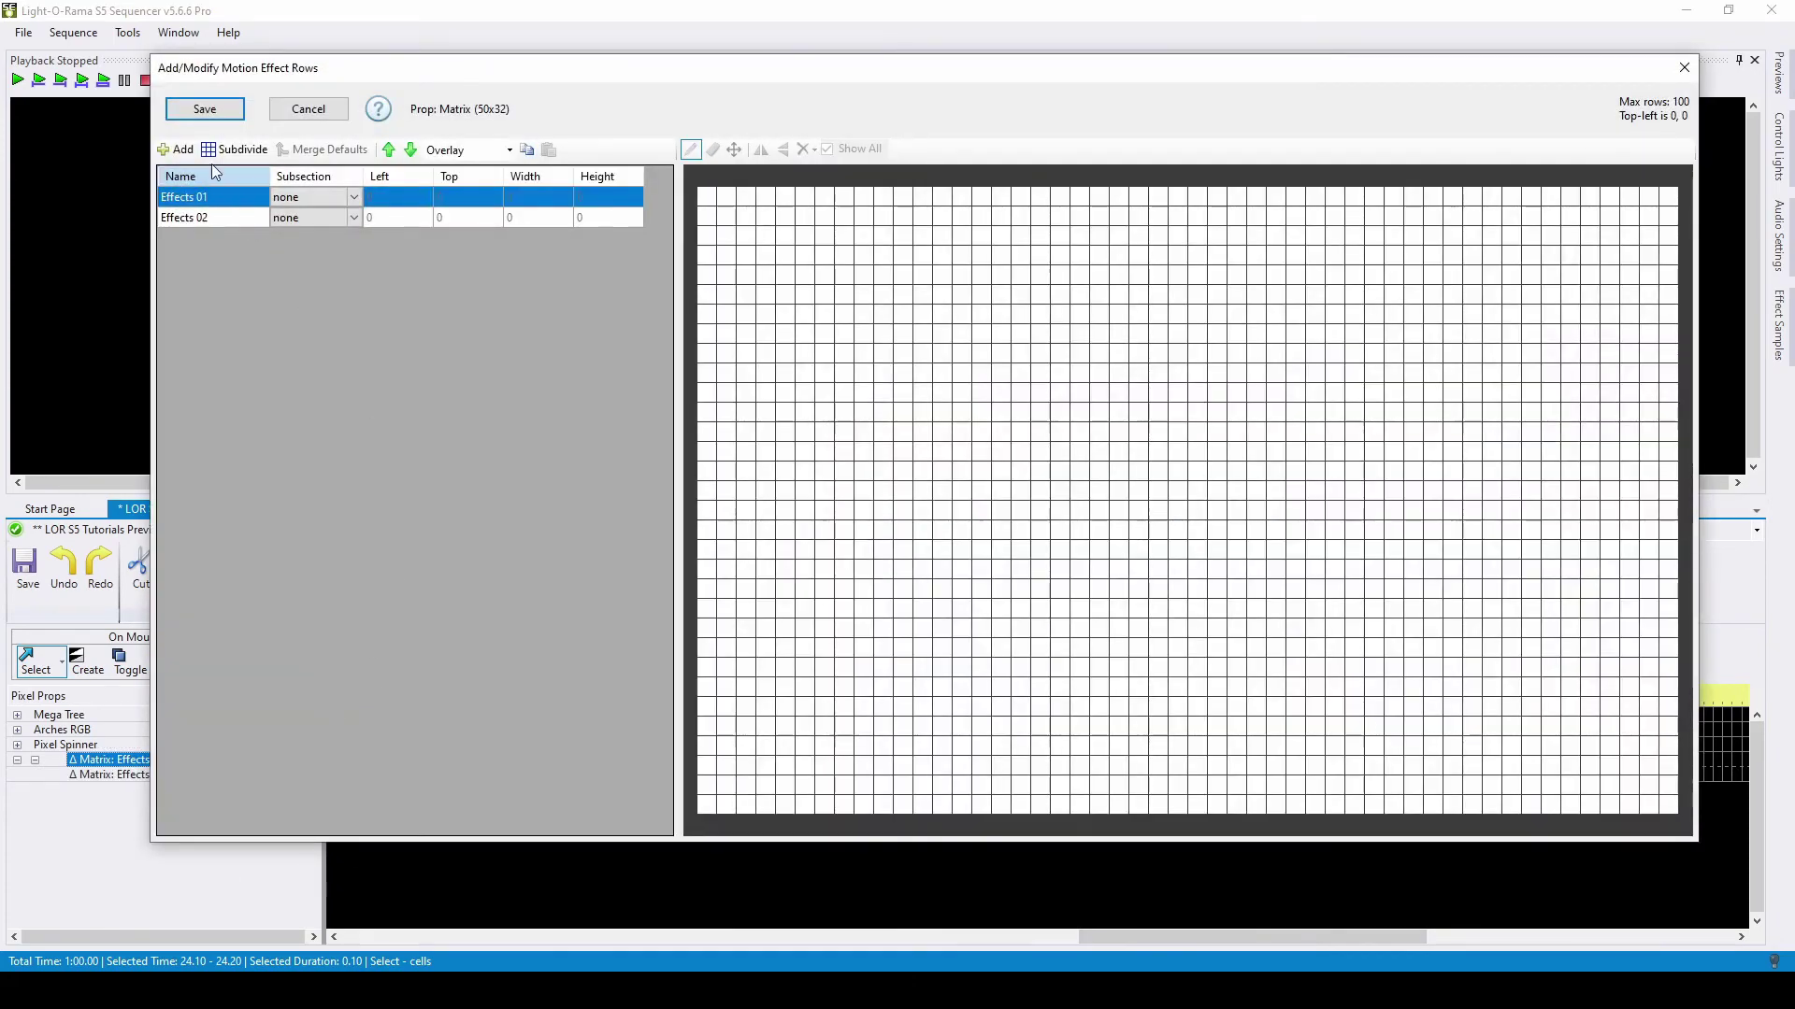
# Add Effects 03 as a 20-wide, 16-high rectangle subsection and save it.
pyautogui.click(178, 150)
pyautogui.click(352, 237)
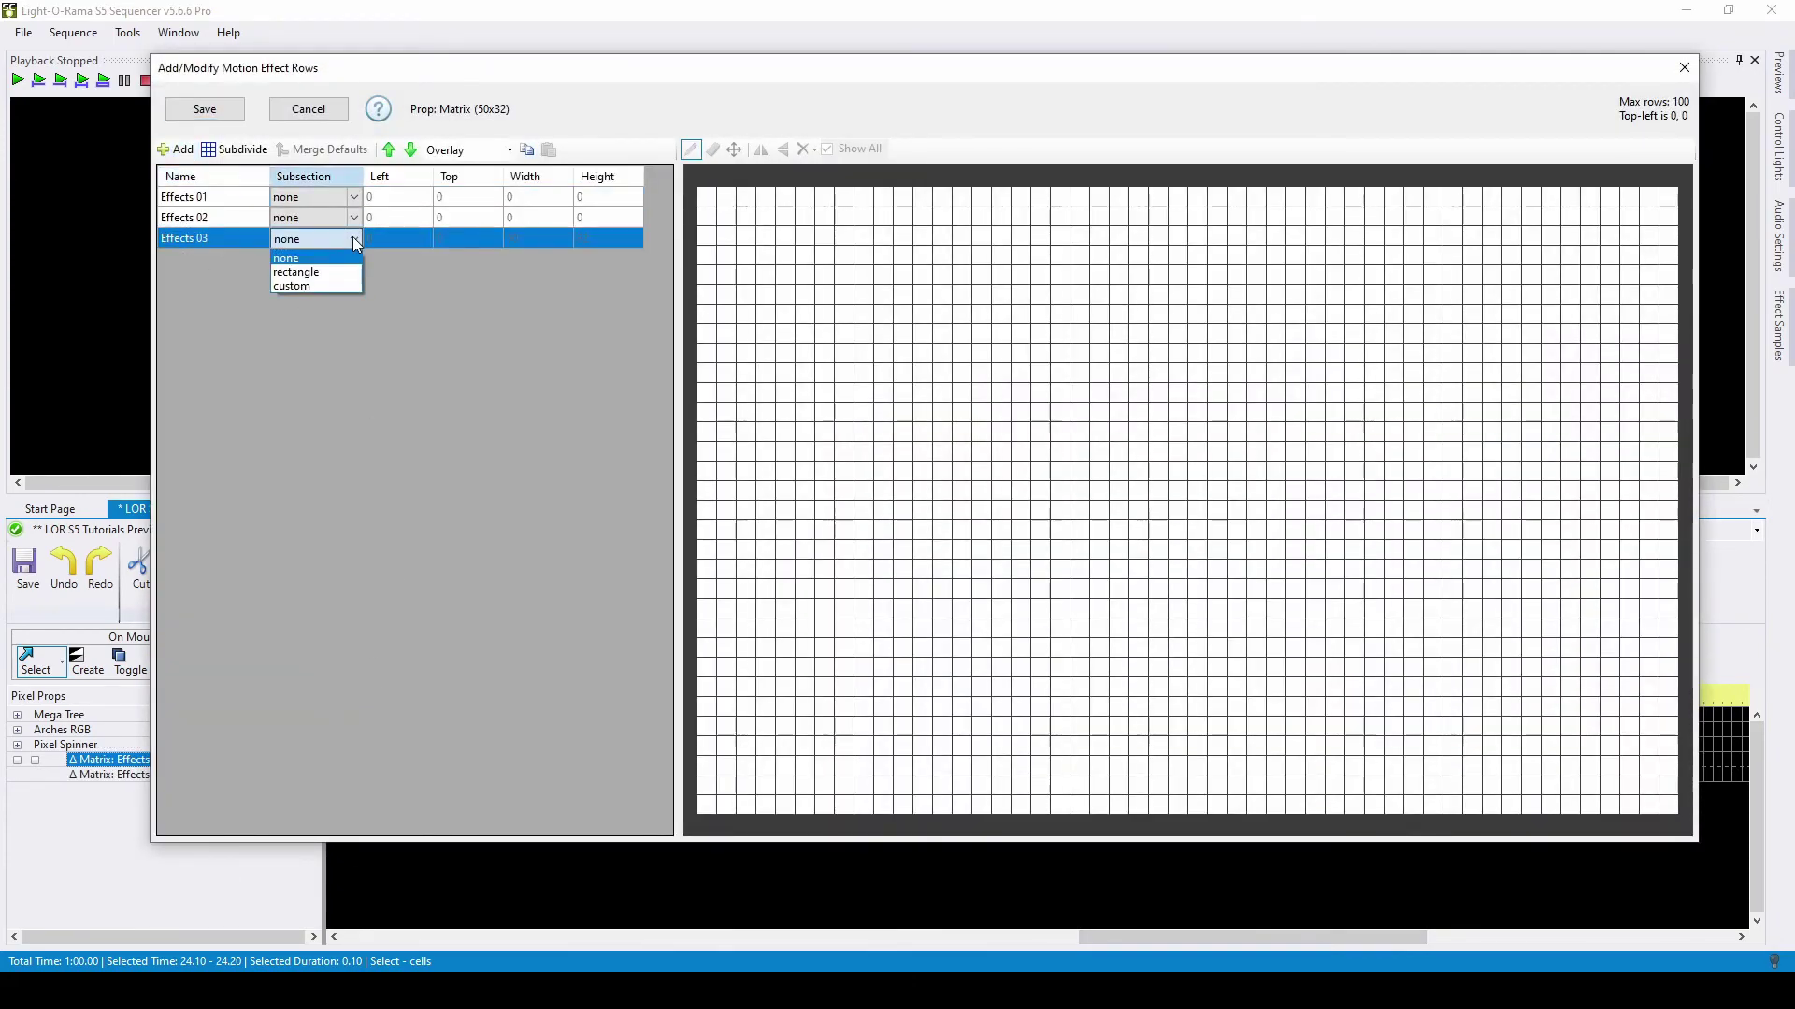
pyautogui.click(542, 238)
pyautogui.write('20')
pyautogui.click(587, 241)
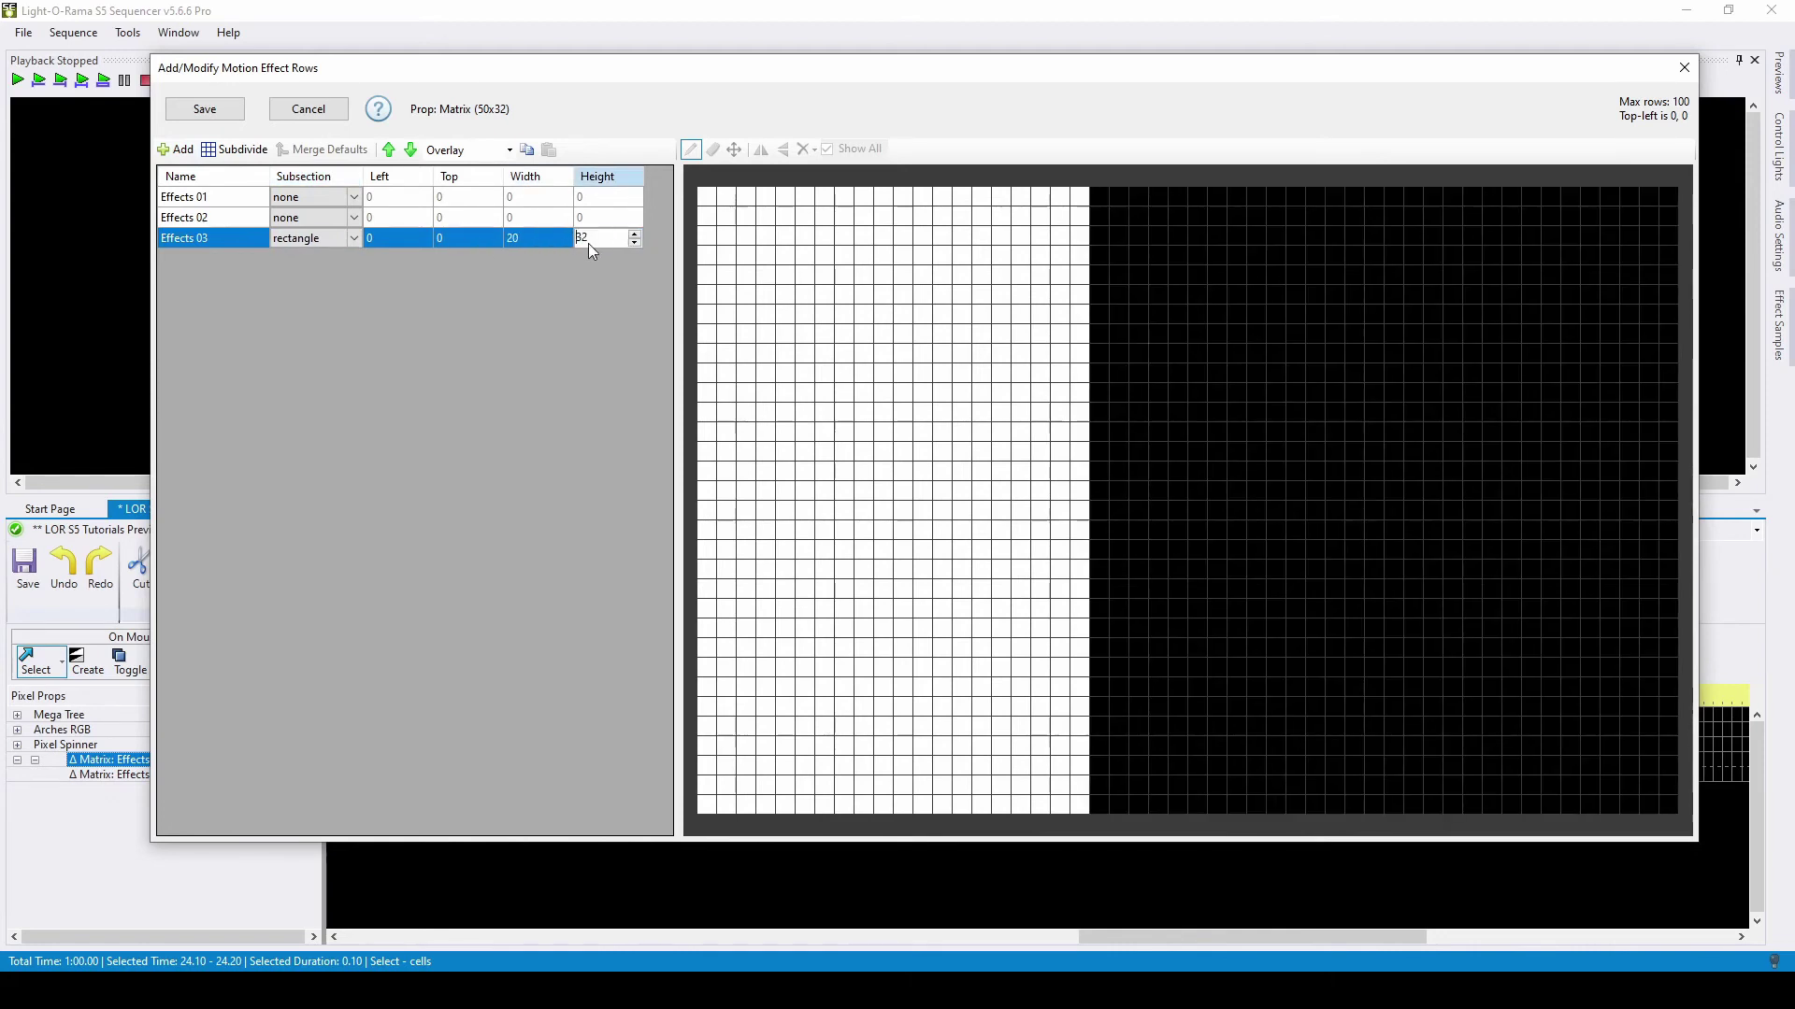
pyautogui.write('16')
pyautogui.click(441, 241)
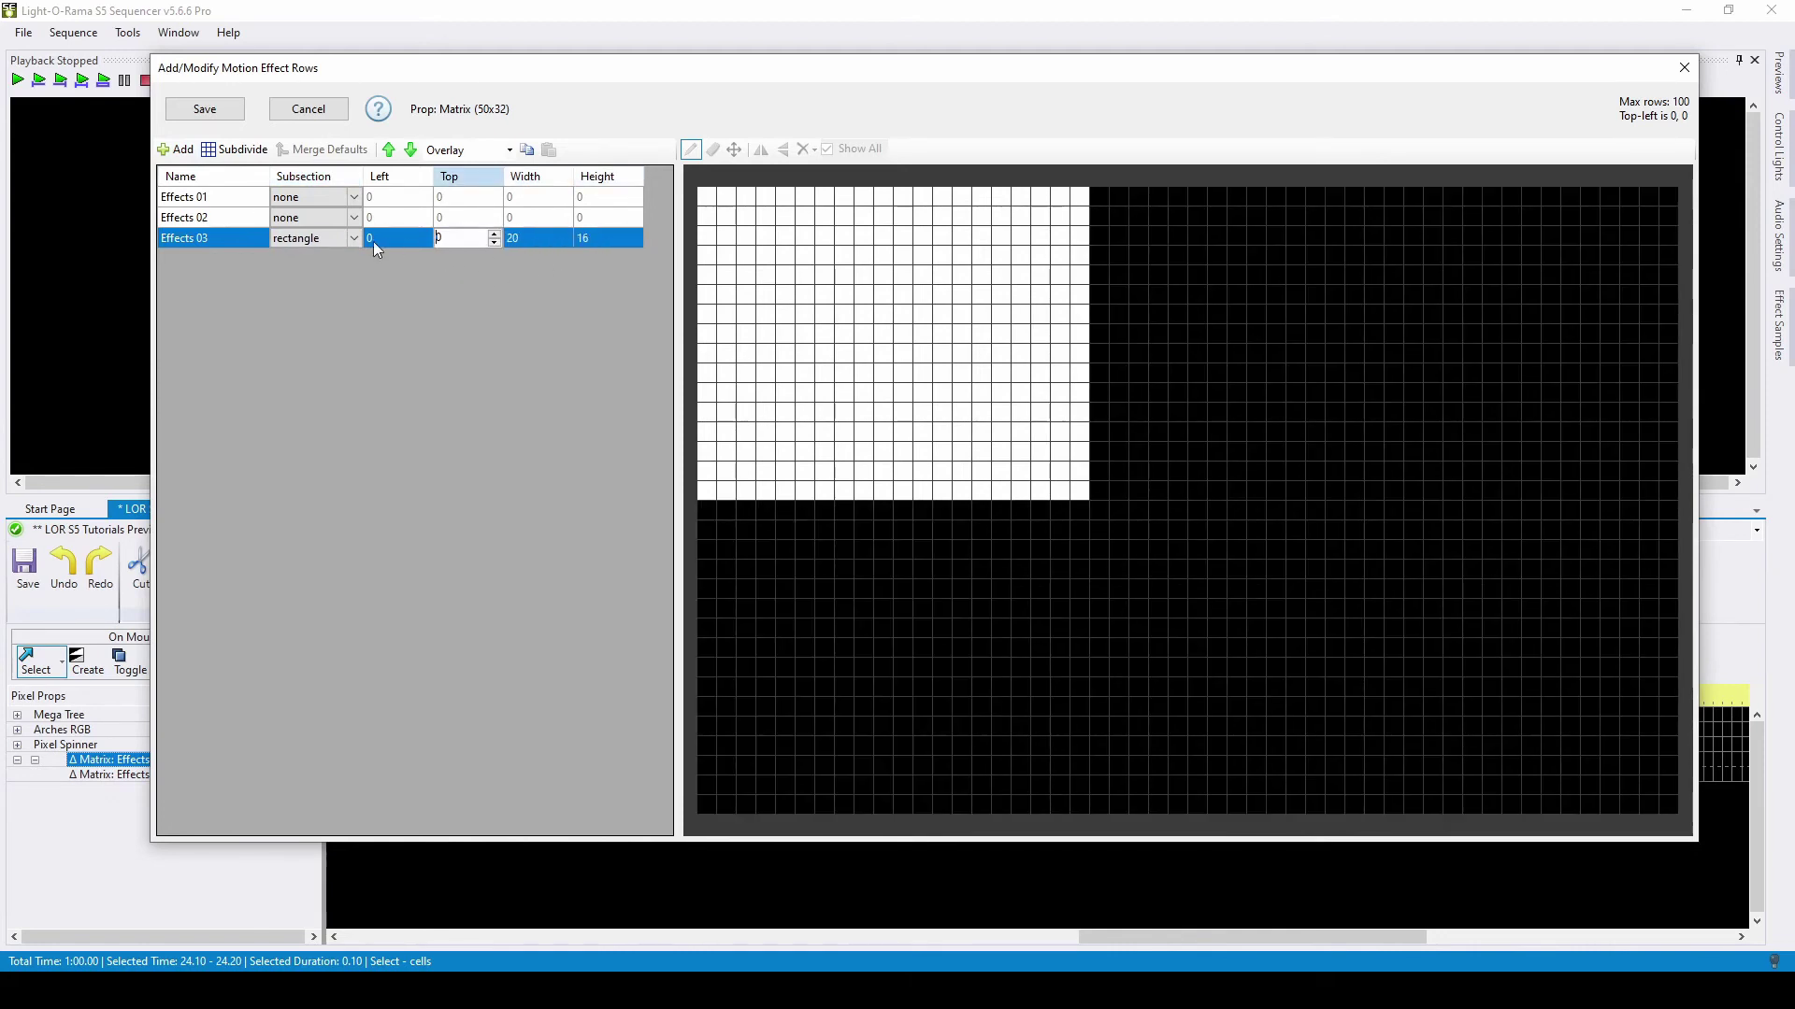
pyautogui.click(205, 109)
# Inspect the existing bars effect on Matrix Effects 02 and close it unchanged.
pyautogui.moveTo(1120, 938); pyautogui.dragTo(1152, 934)
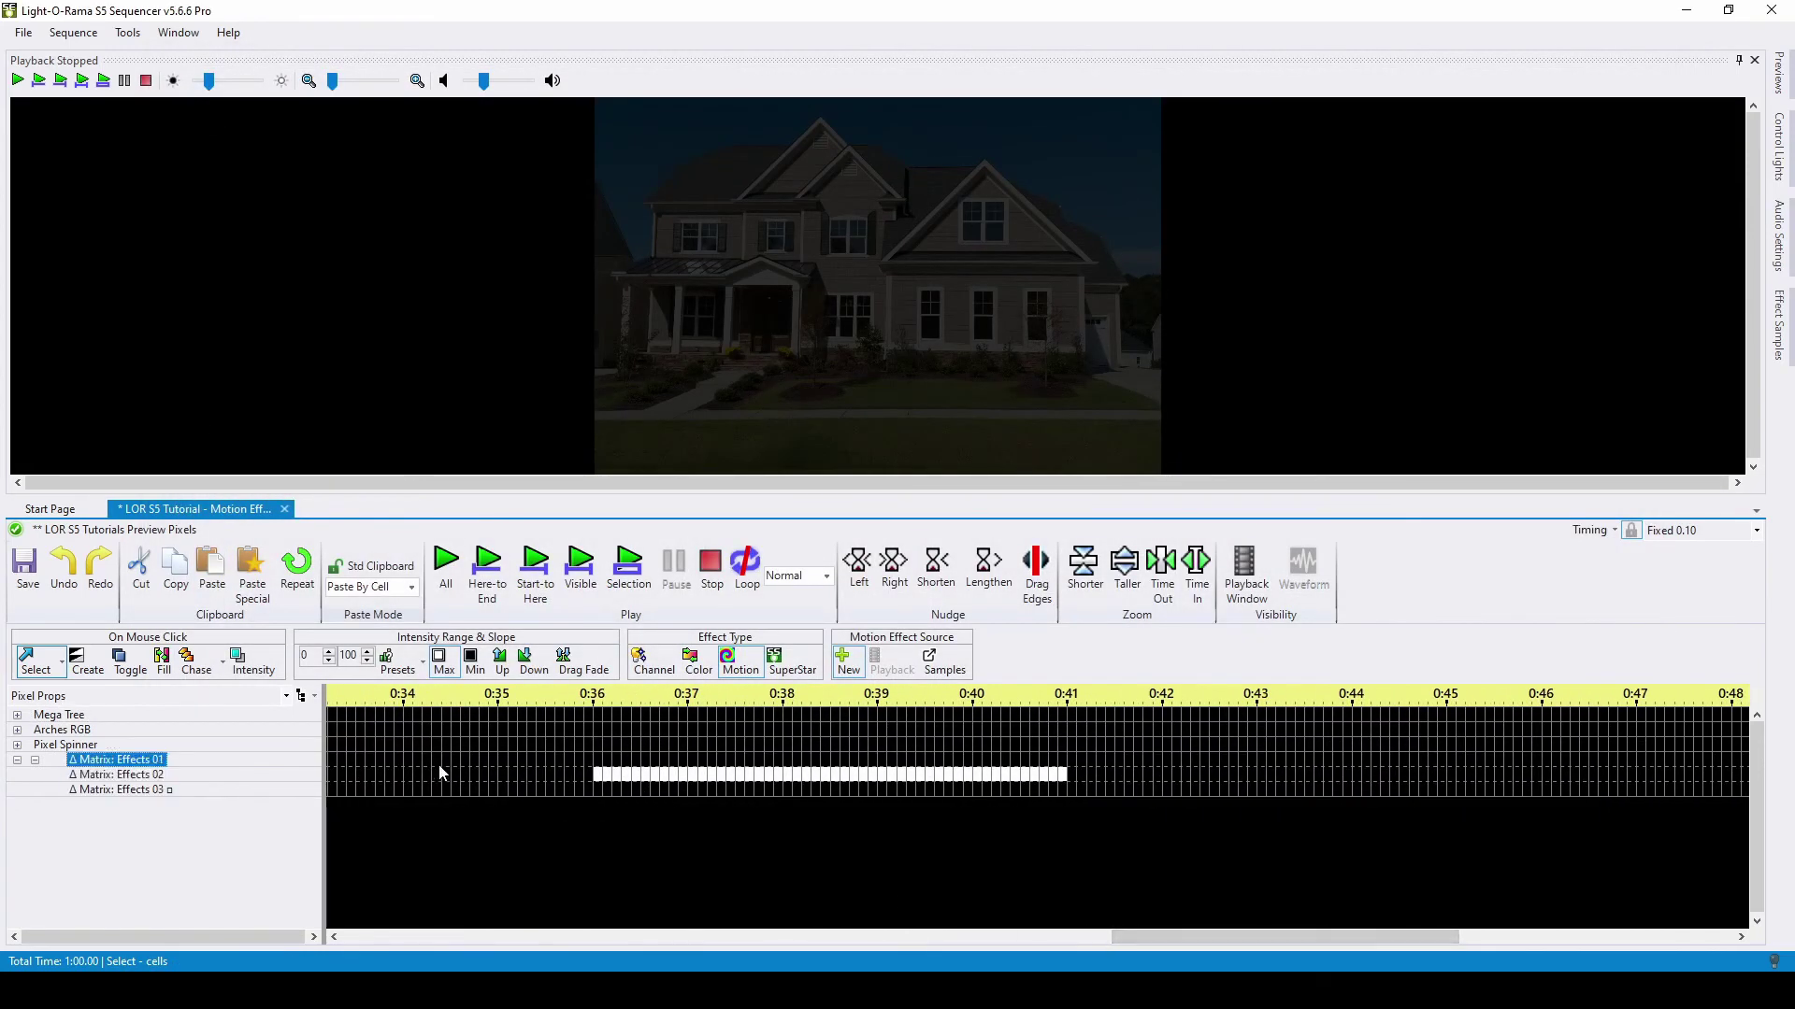
pyautogui.moveTo(437, 795)
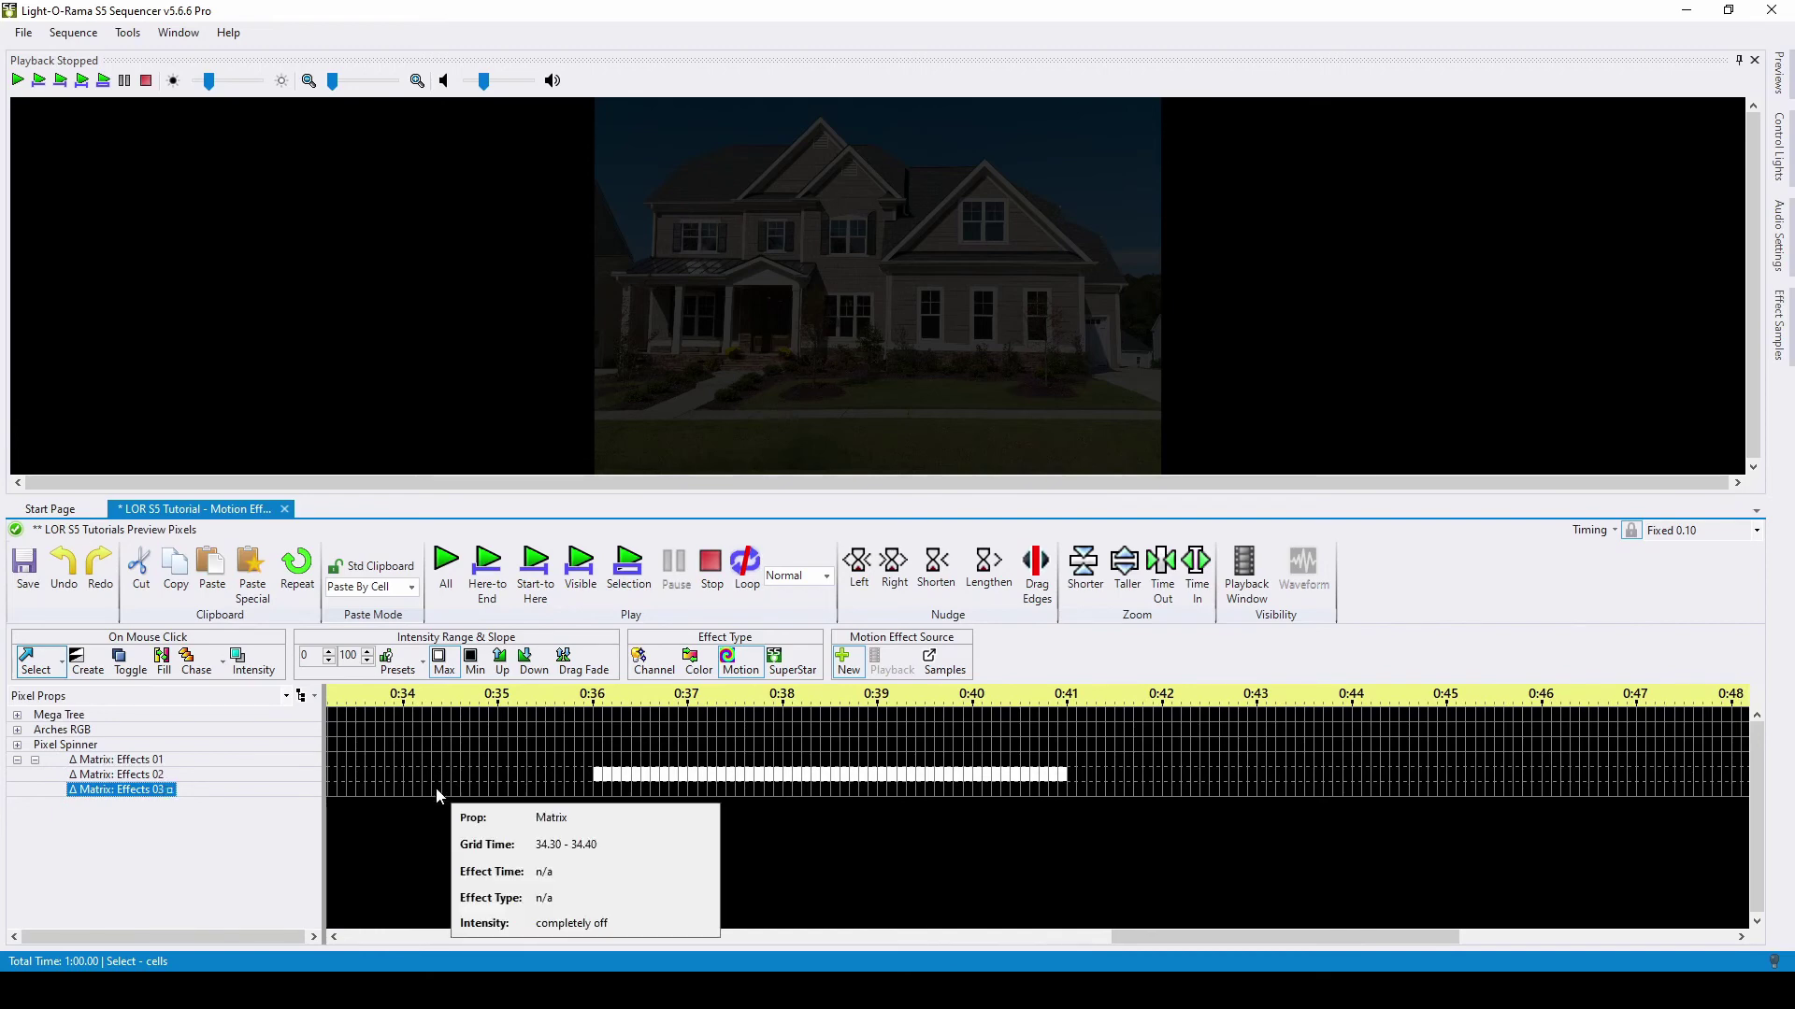
pyautogui.click(653, 774)
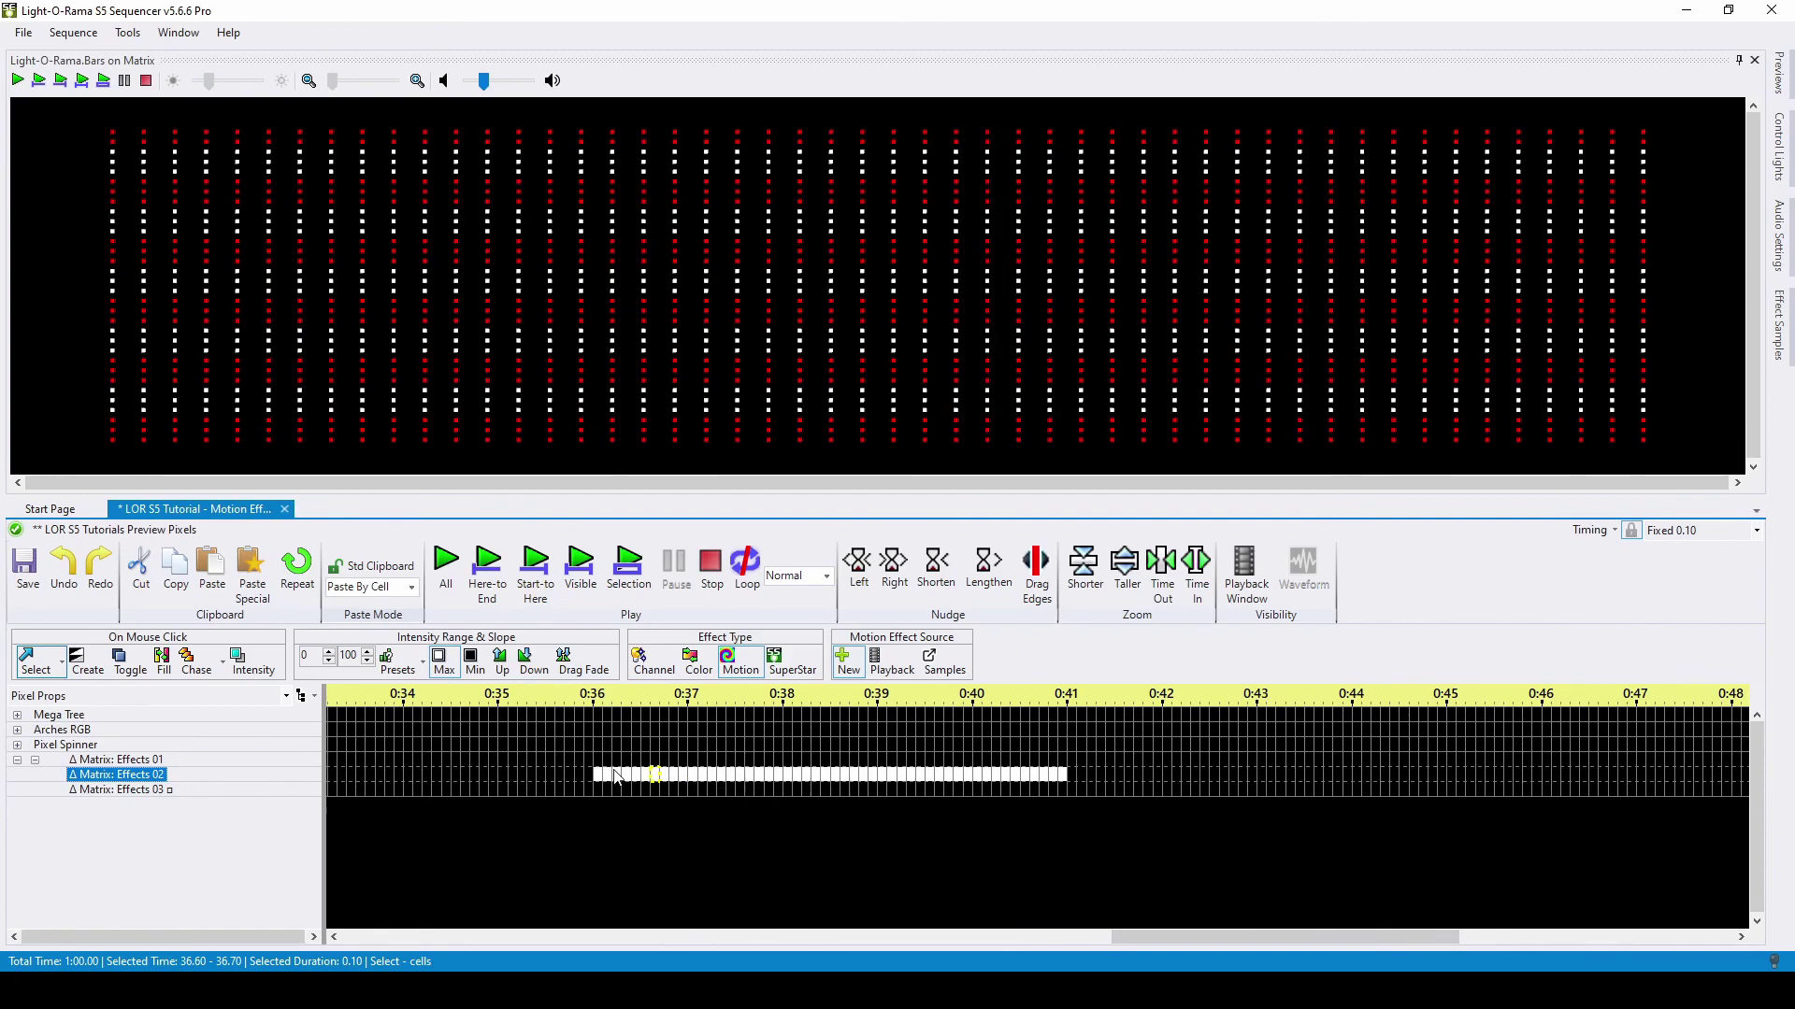
pyautogui.doubleClick(733, 780)
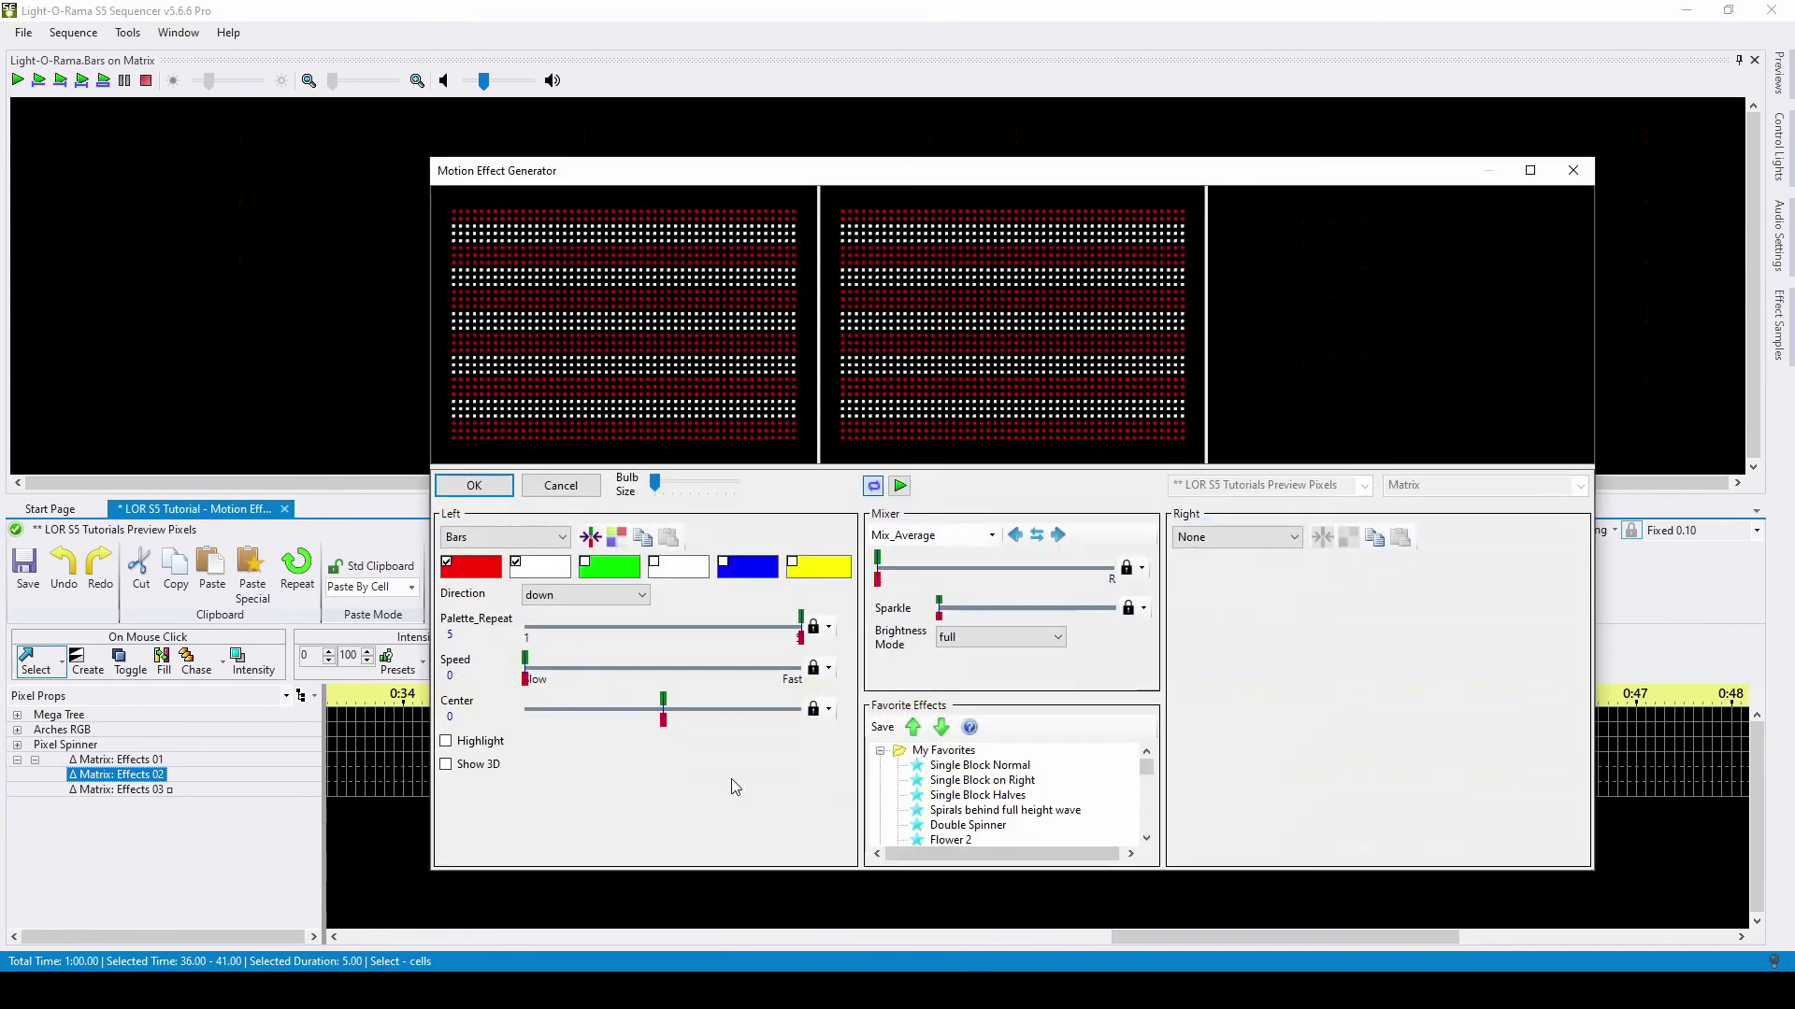
pyautogui.click(474, 491)
# Add a dithered blue-and-white ColorWash, red removed, on Effects 03 from 0:36–0:41, and play it.
pyautogui.moveTo(596, 789); pyautogui.dragTo(1066, 796)
pyautogui.doubleClick(1045, 787)
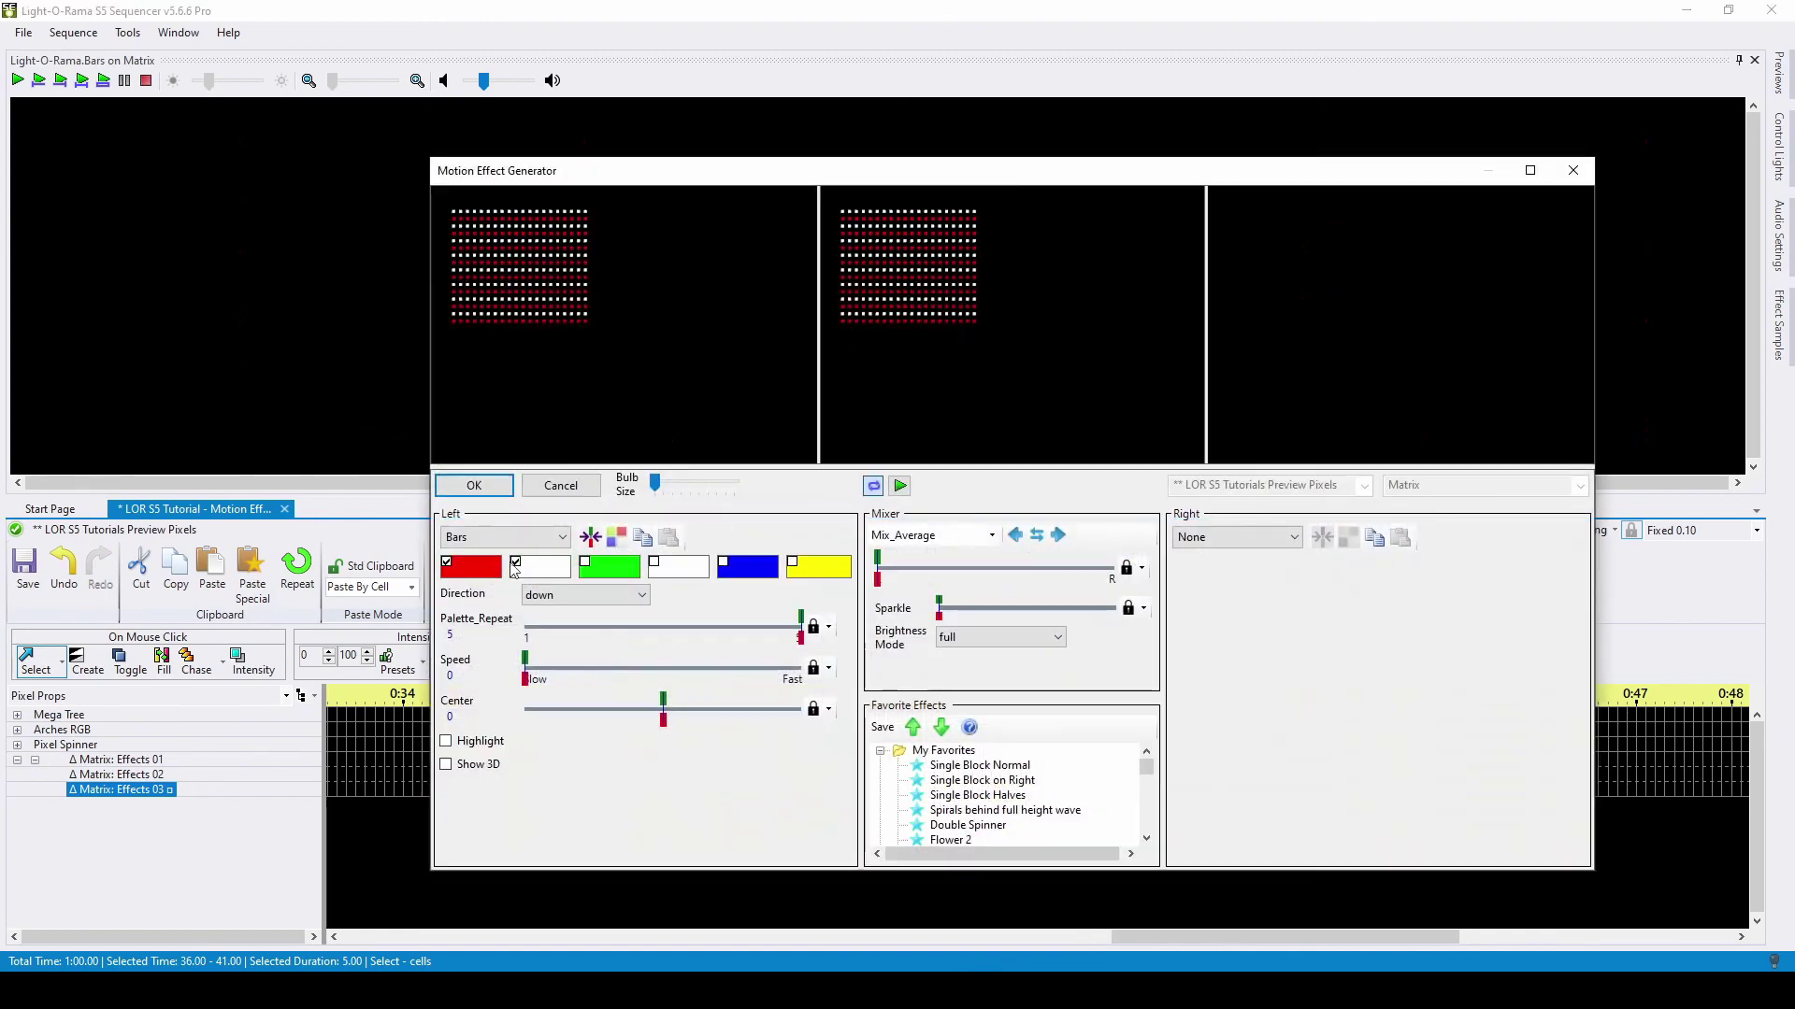
pyautogui.click(561, 536)
pyautogui.click(536, 602)
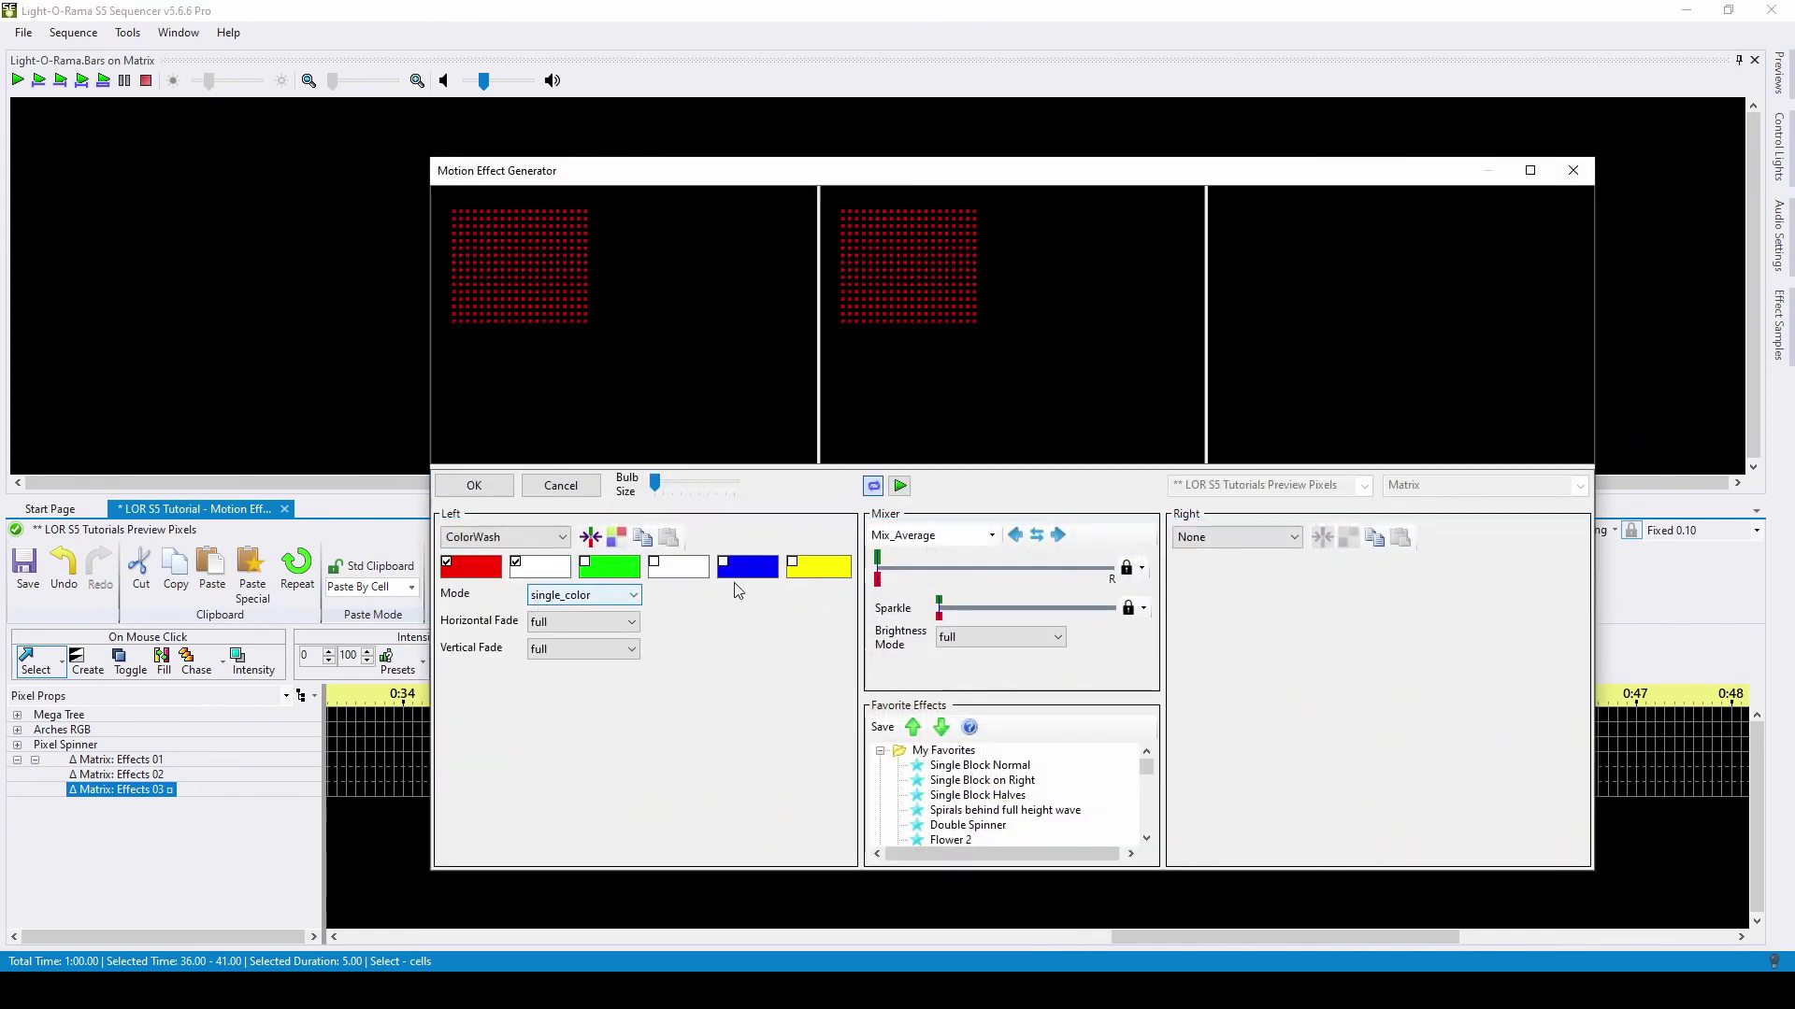
pyautogui.click(725, 562)
pyautogui.click(447, 562)
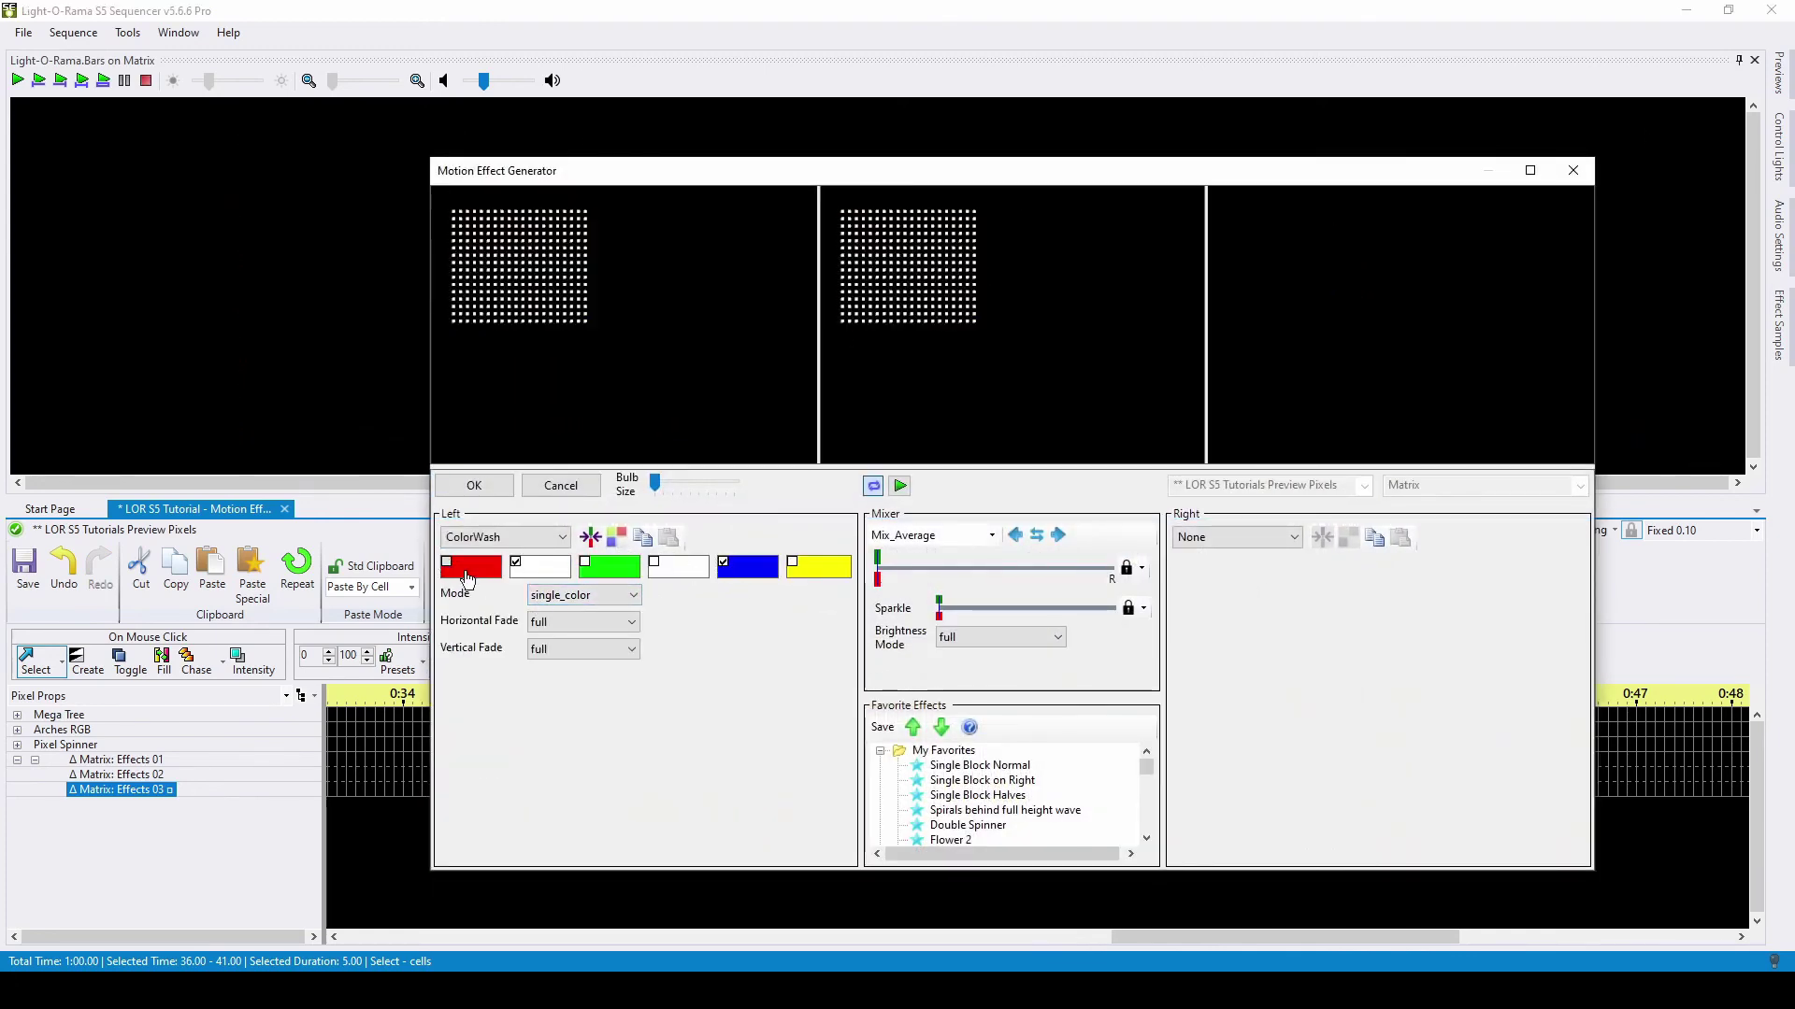
pyautogui.click(598, 594)
pyautogui.click(569, 628)
pyautogui.click(474, 485)
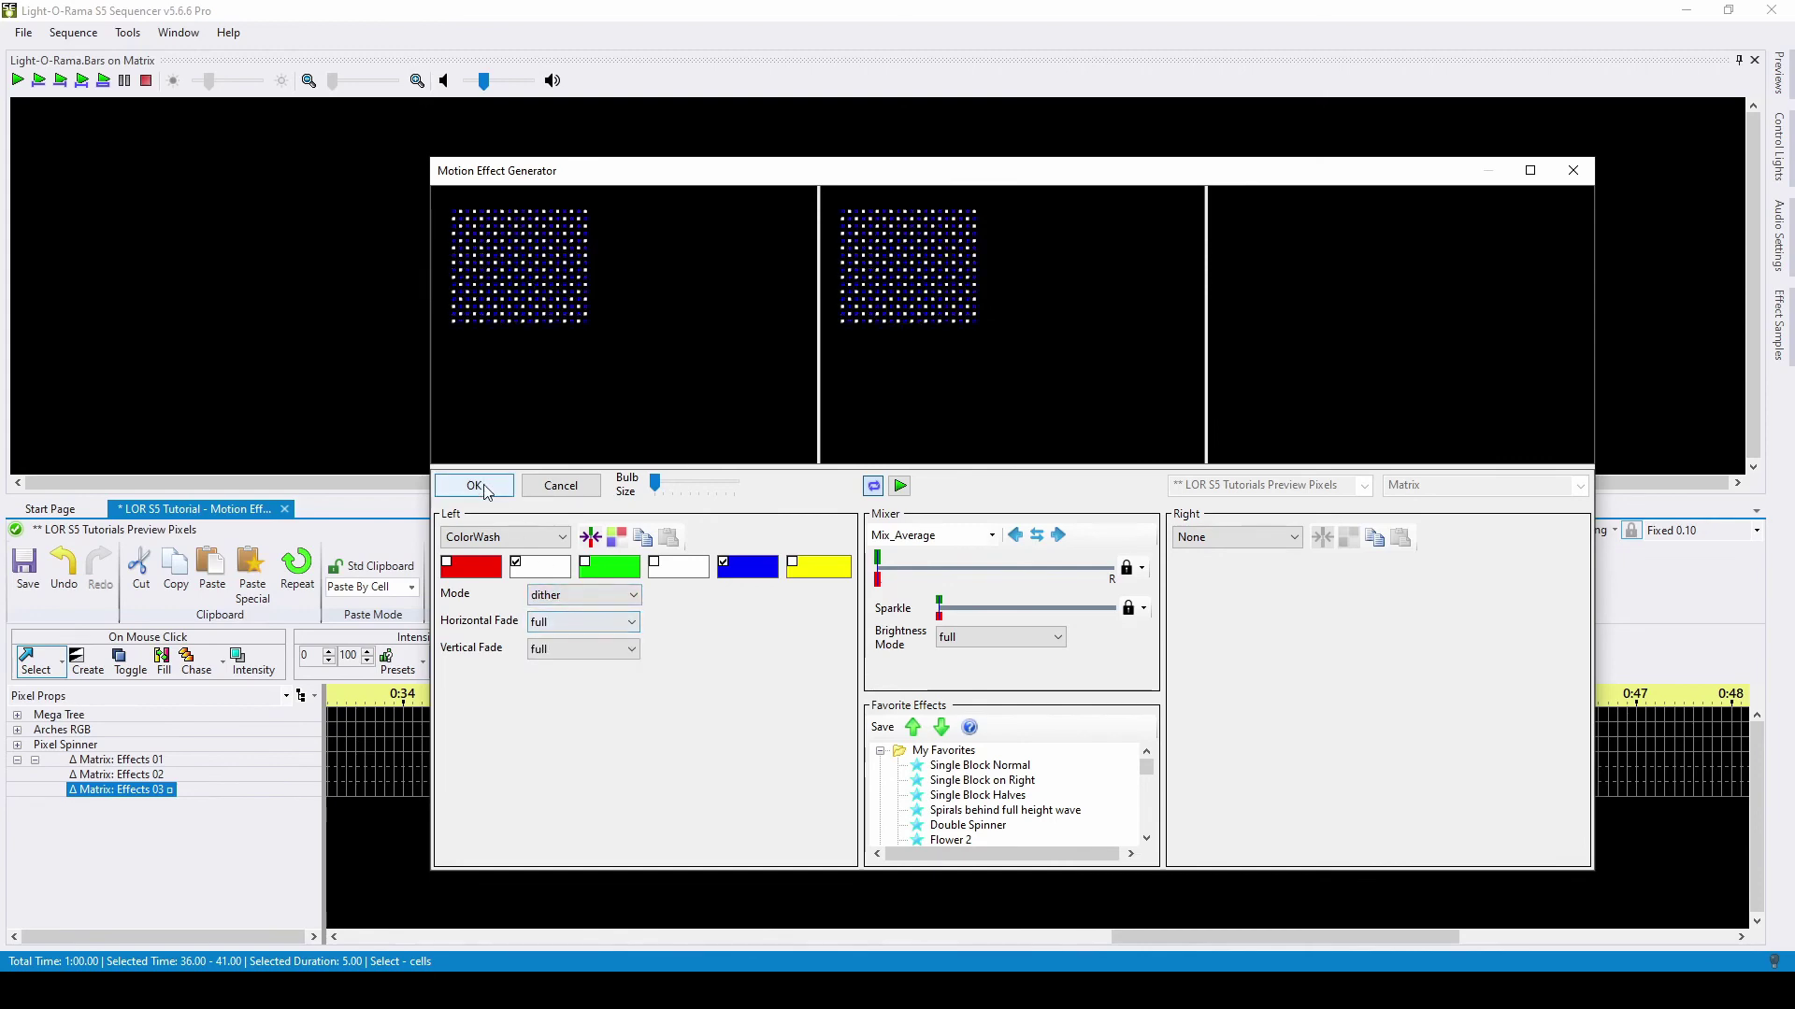
pyautogui.click(502, 760)
pyautogui.press('space')
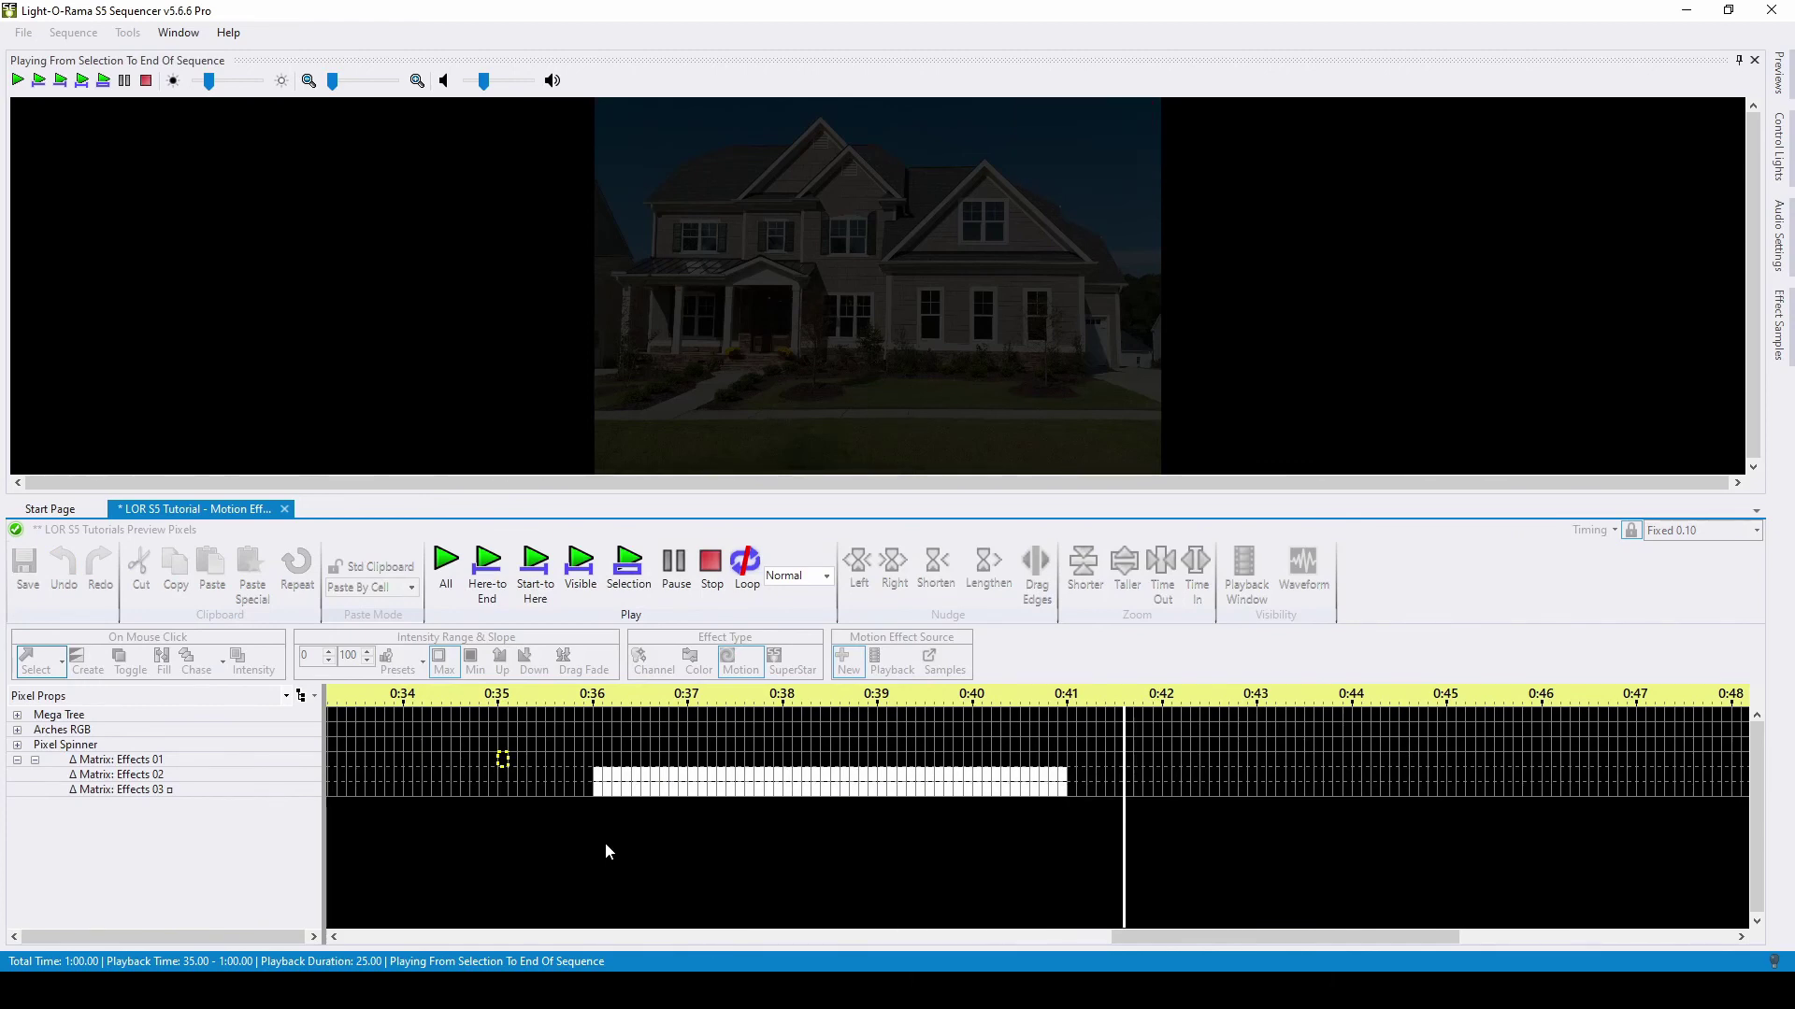
pyautogui.press('space')
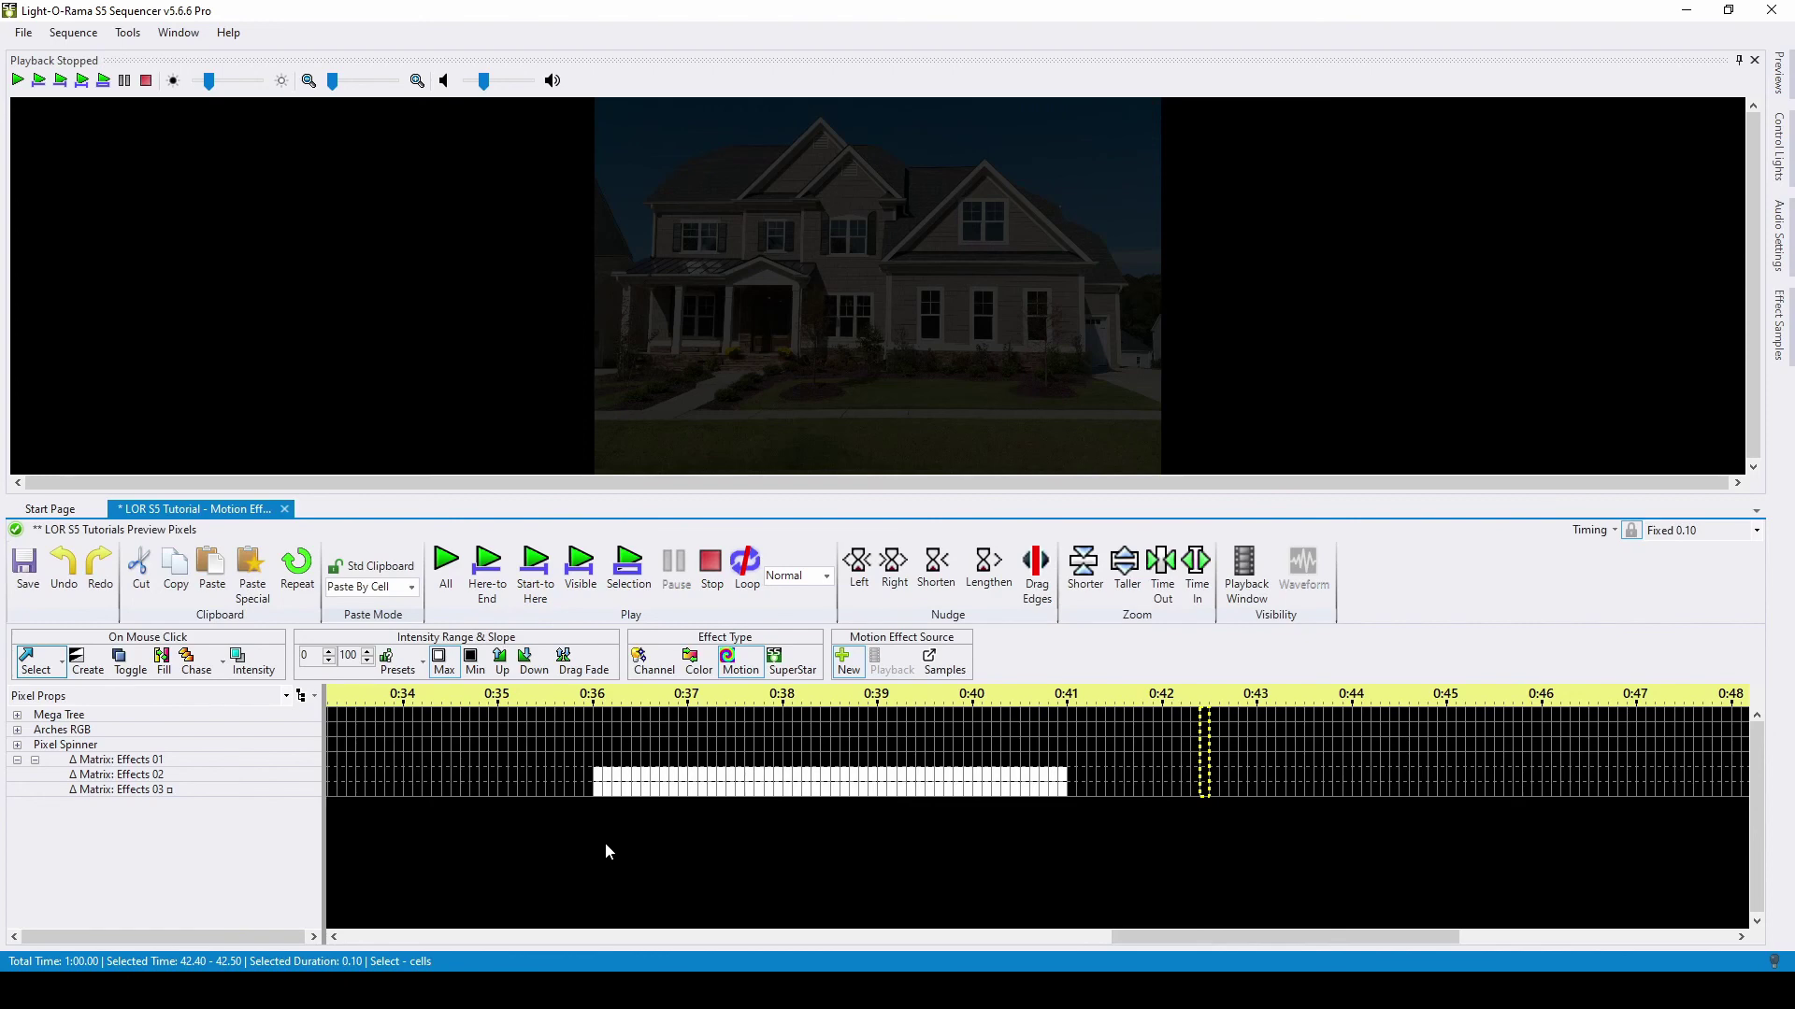